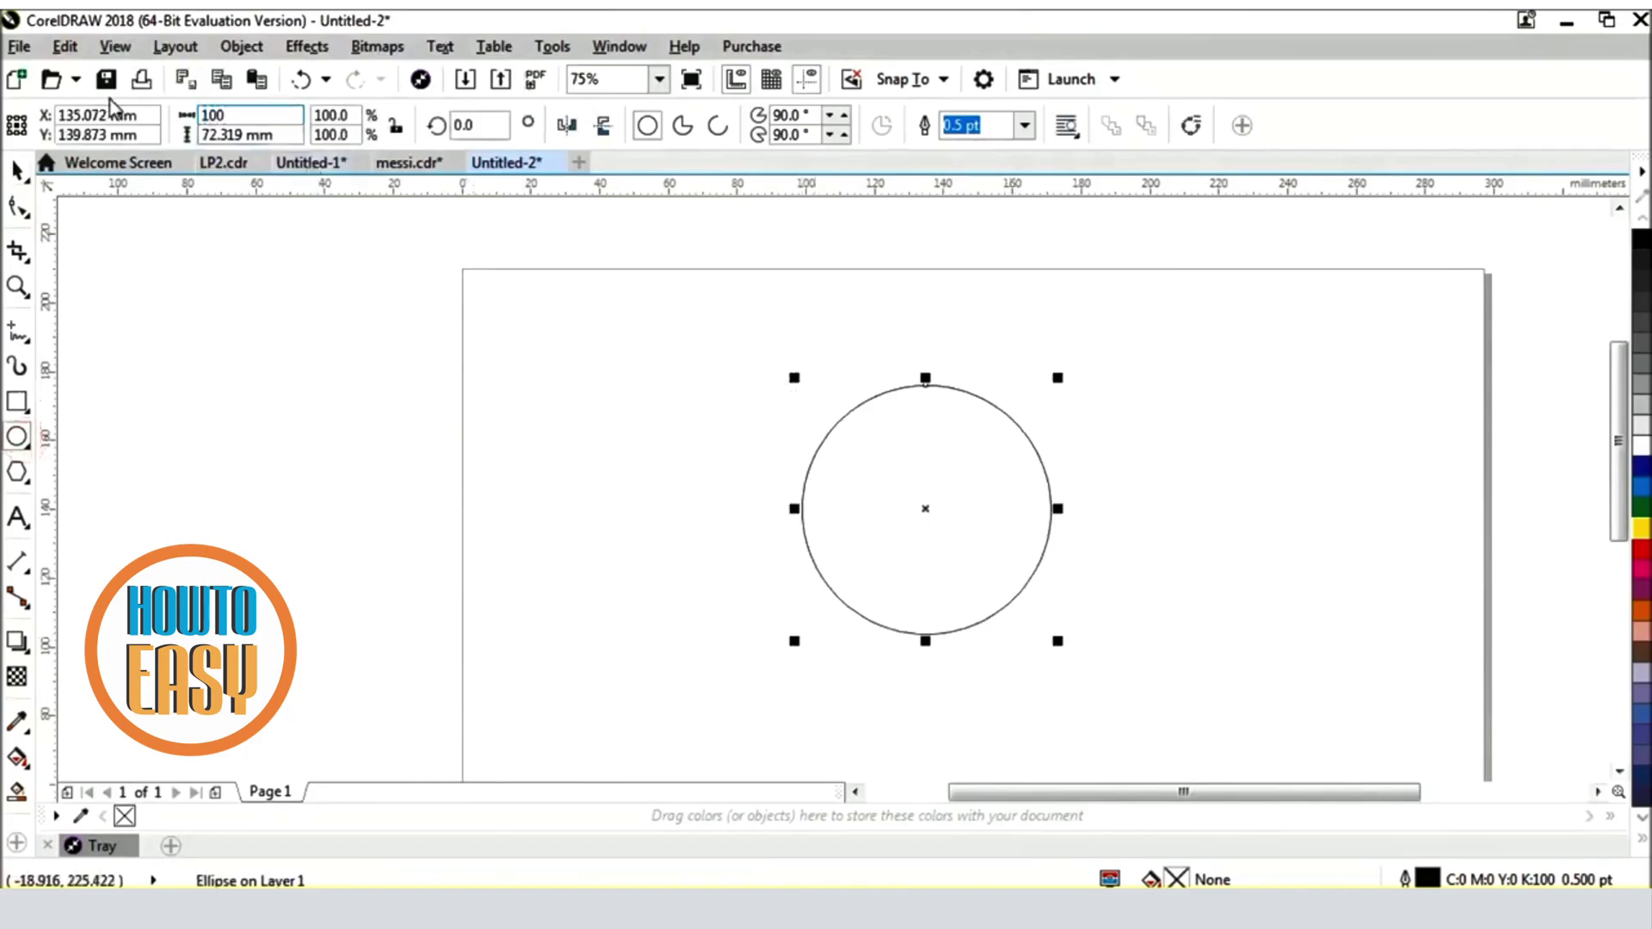
Resize the circle to 100 mm and add concentric copies 95 mm and 90 mm in diameter
key(Return)
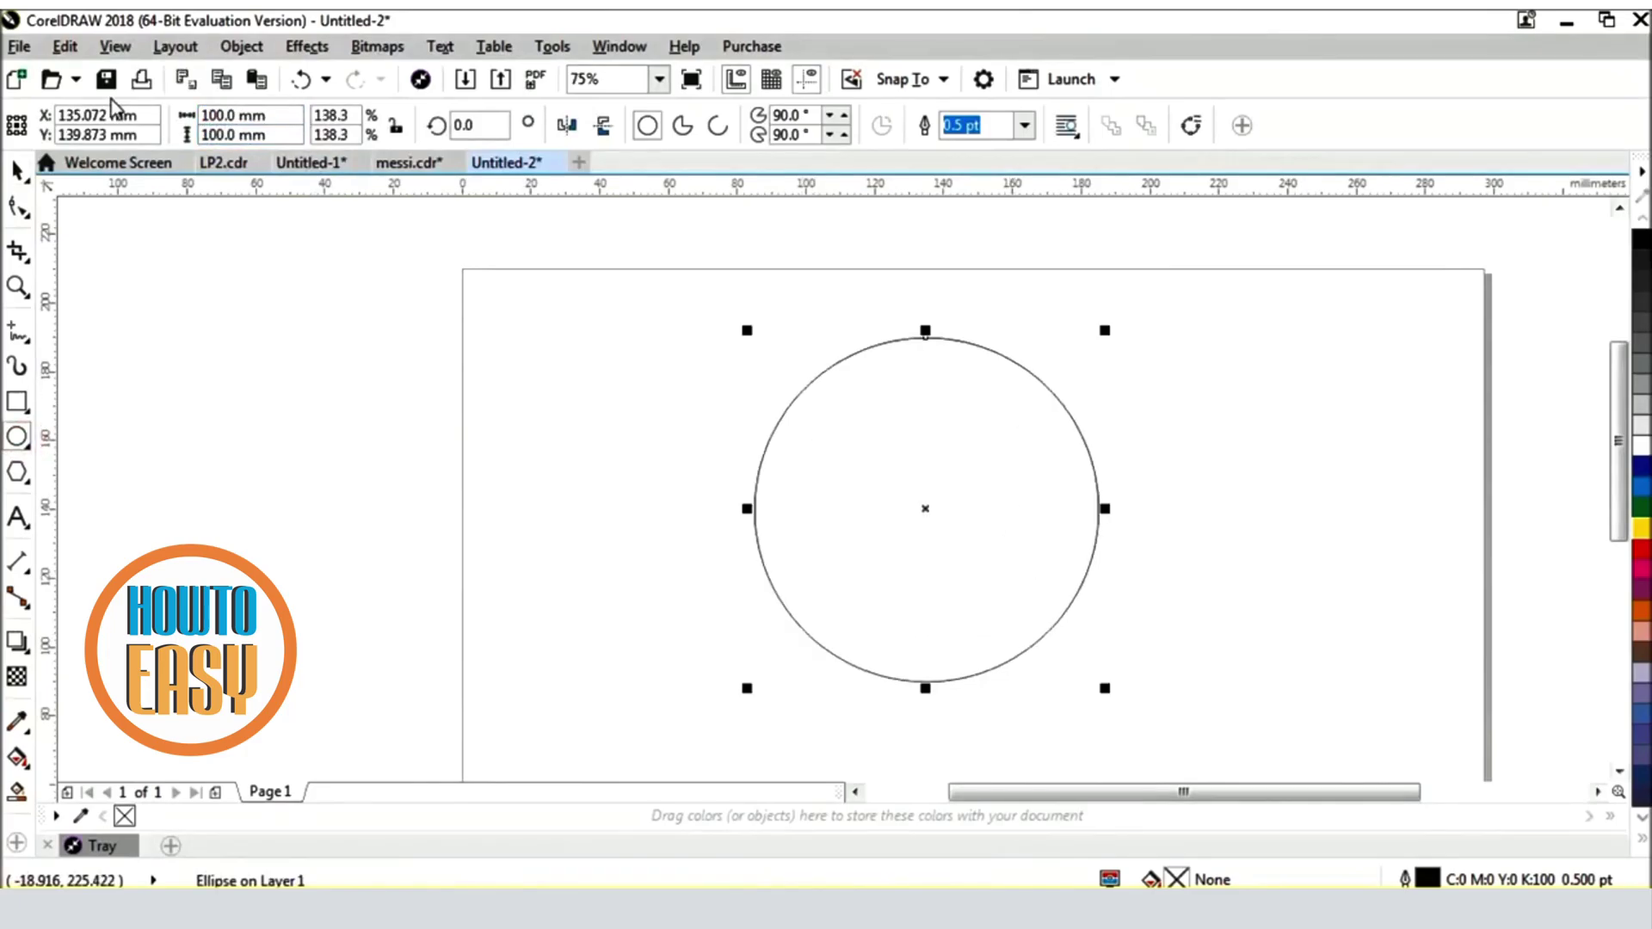
text(95)
key(Tab)
key(Return)
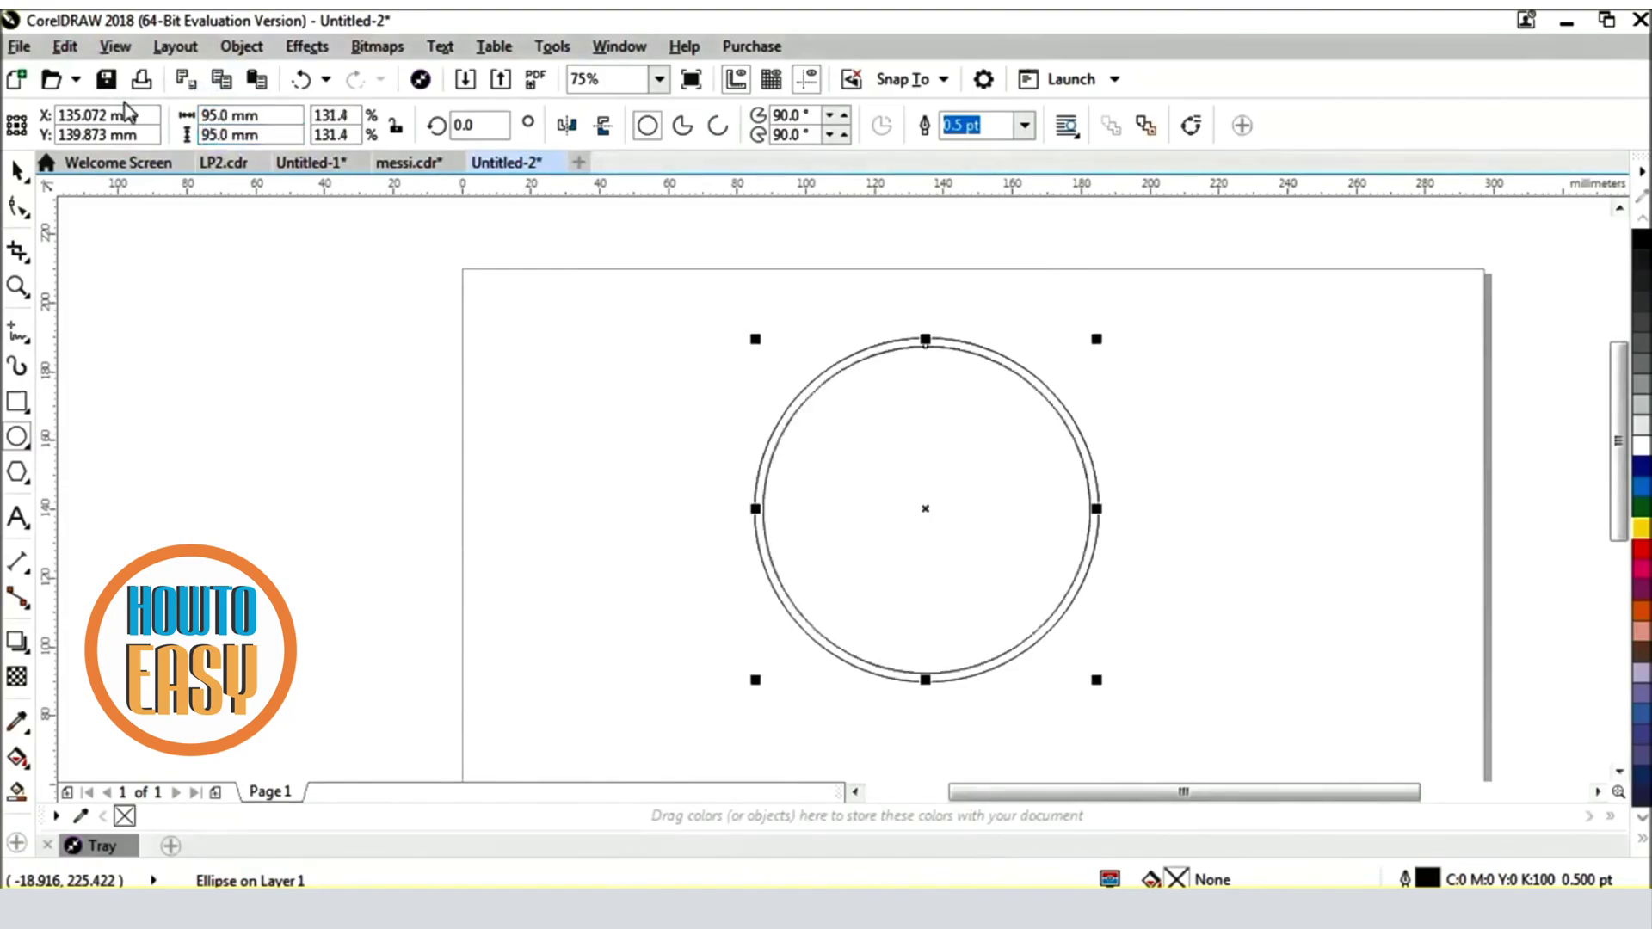
drag(295, 115, 158, 113)
text(90)
key(Return)
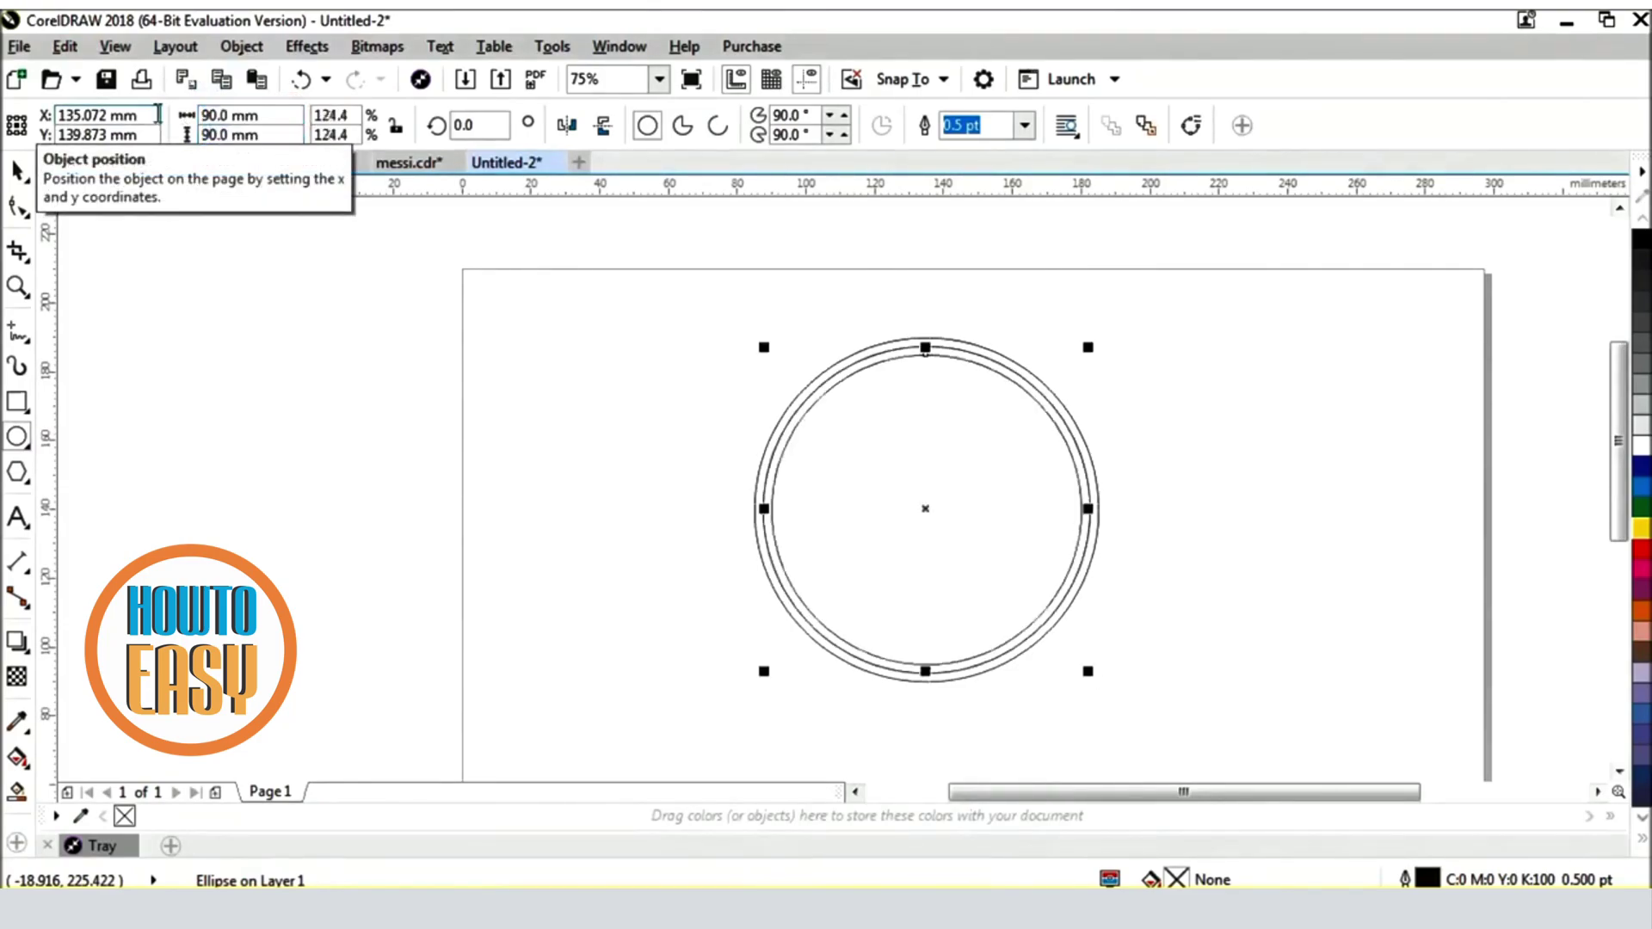
Add two more concentric circles inside the set, 85 mm and 80 mm in diameter
text(85)
key(Tab)
key(Return)
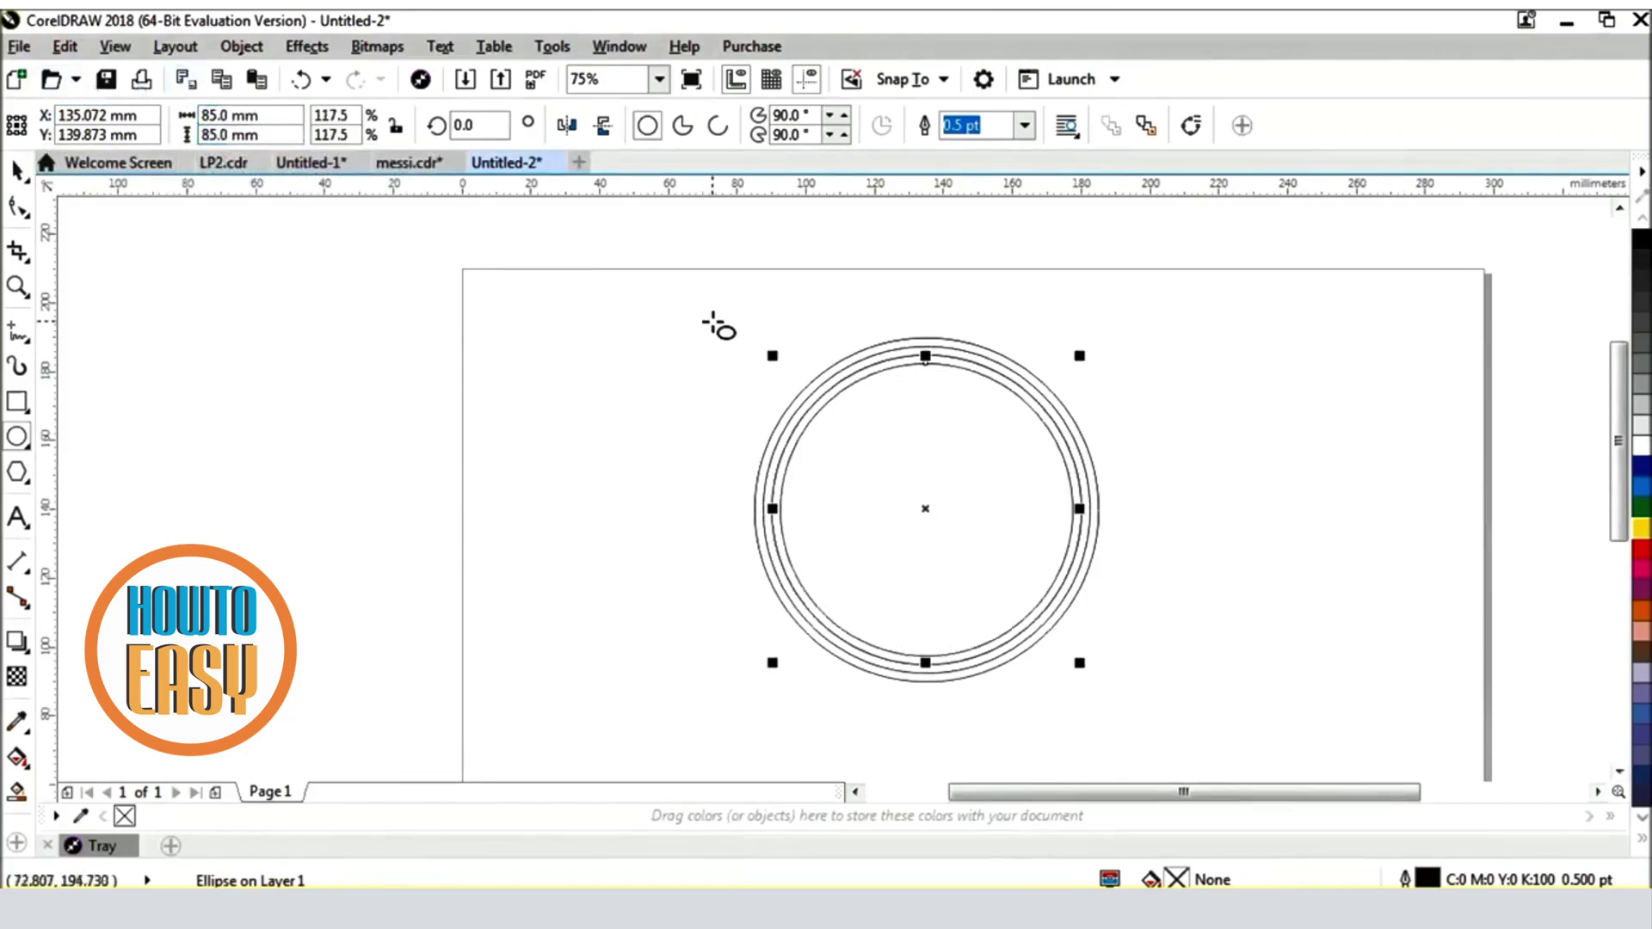
drag(295, 115, 146, 93)
text(80)
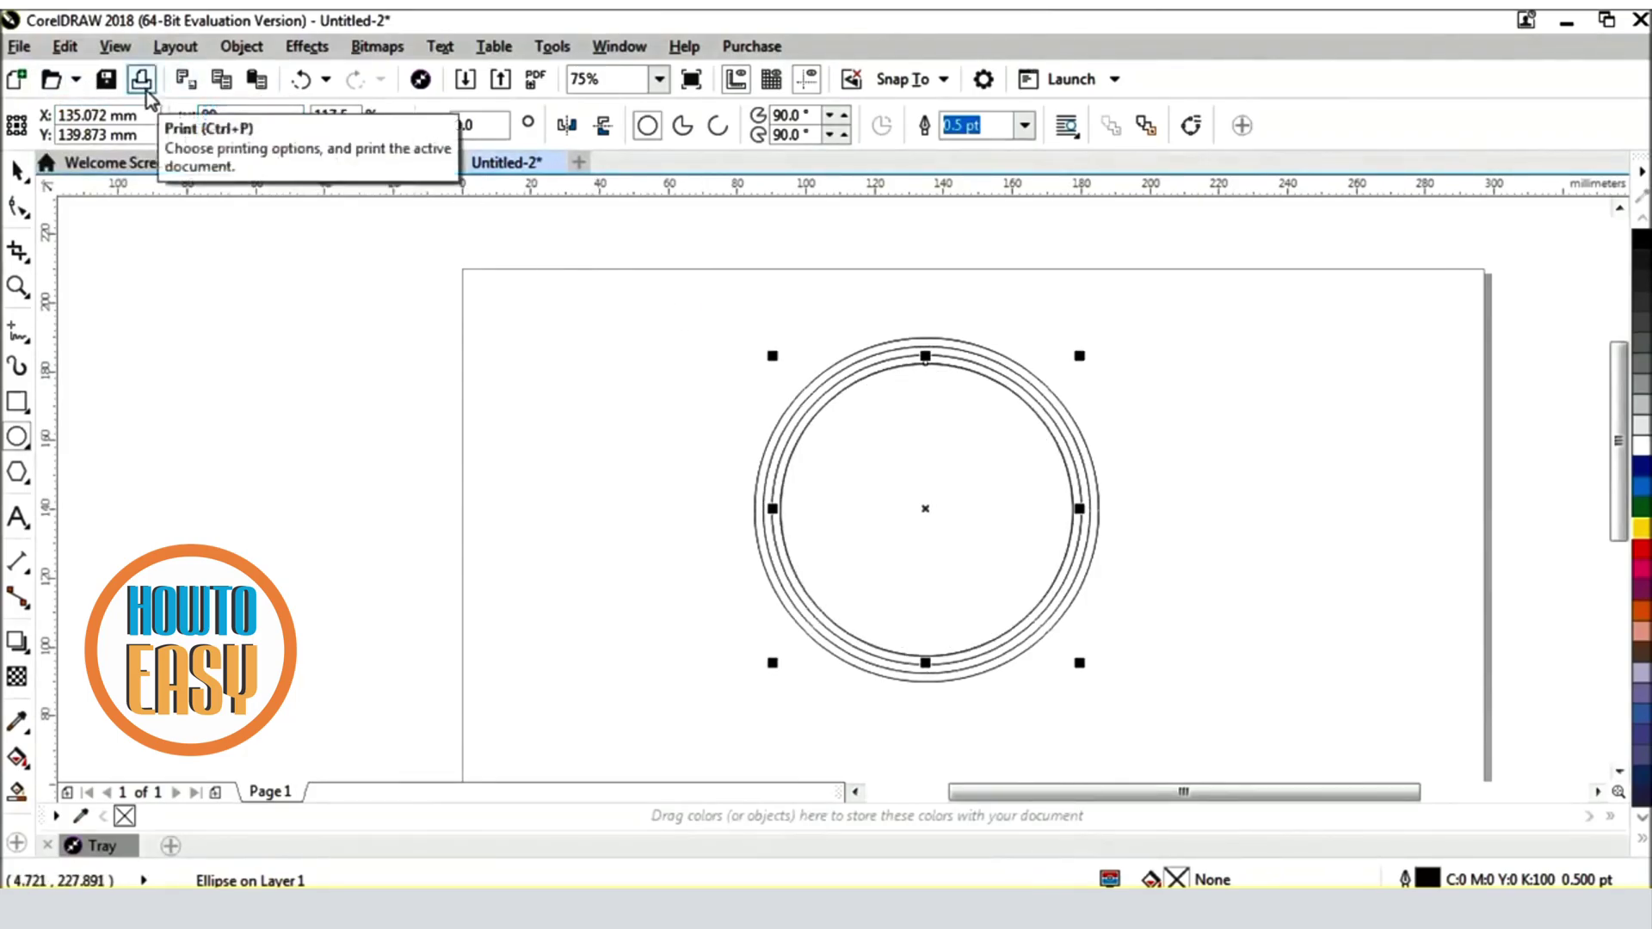
key(Return)
Complete the concentric set with circles 75 mm, 70 mm and 65 mm in diameter
click(253, 115)
text(7575)
key(Return)
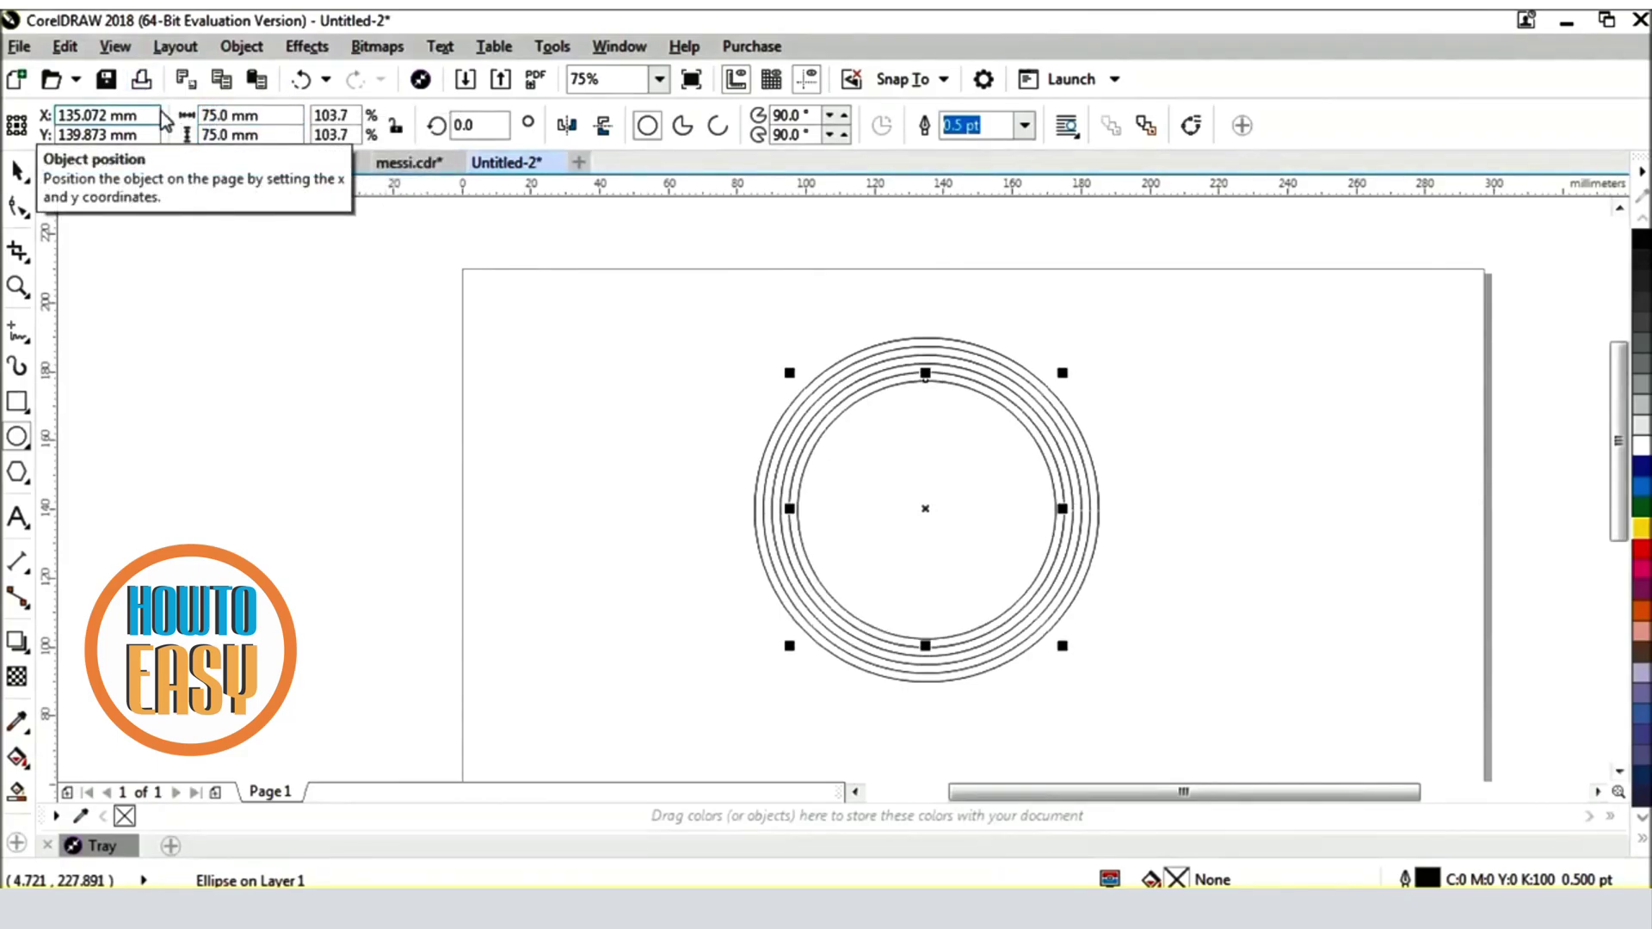
click(249, 115)
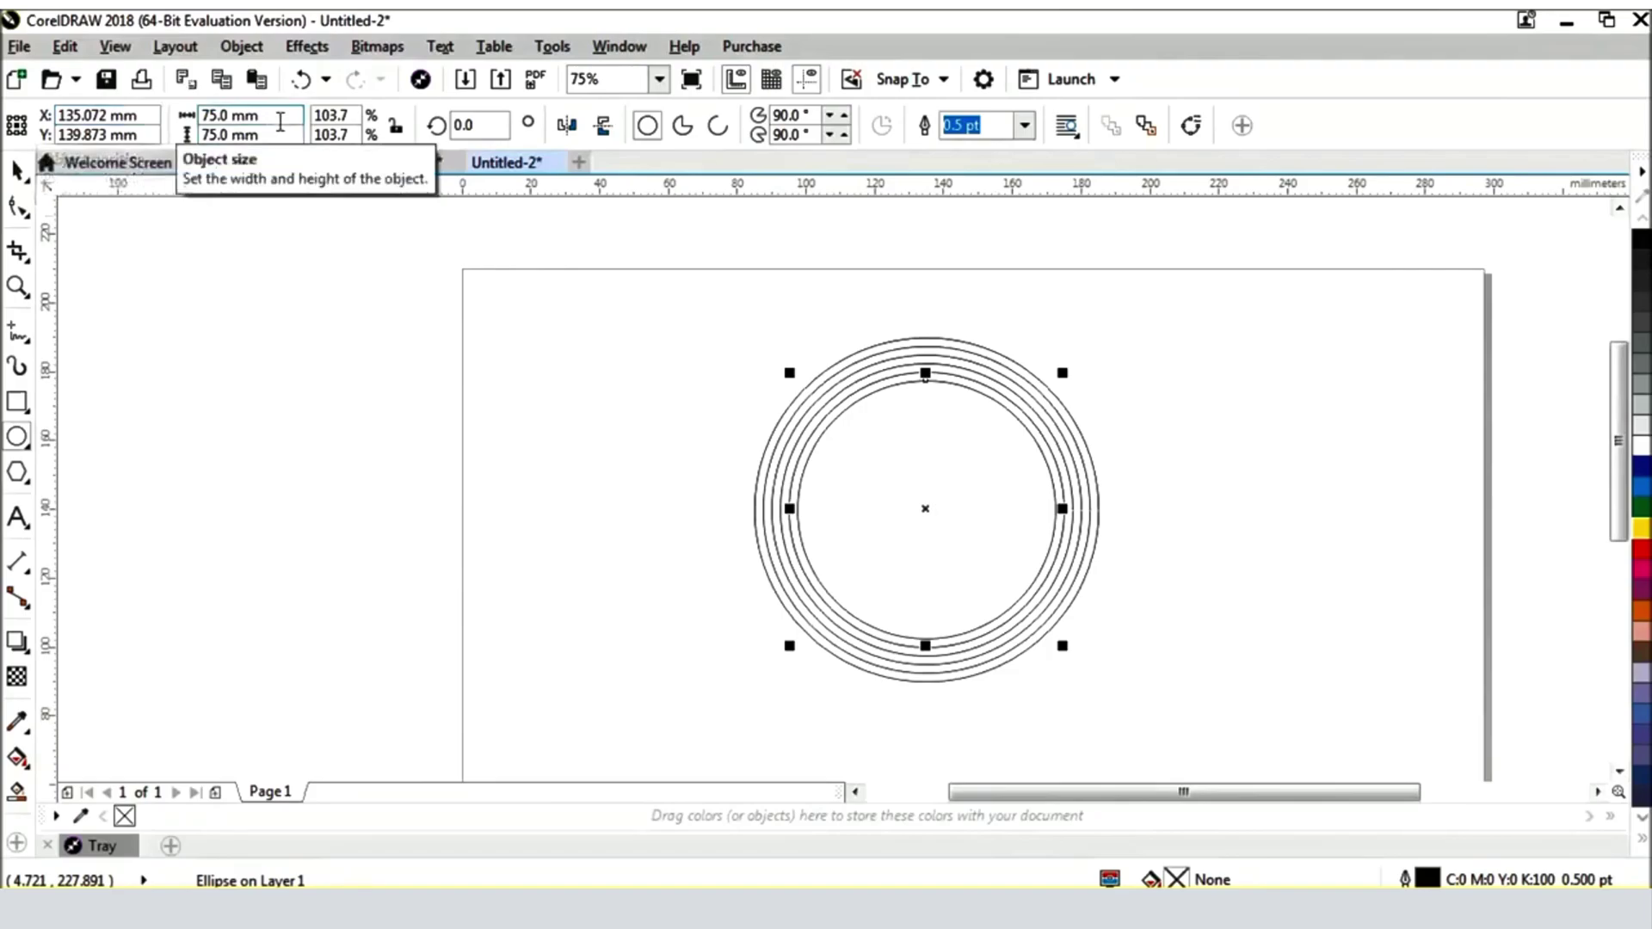
text(70)
key(Tab)
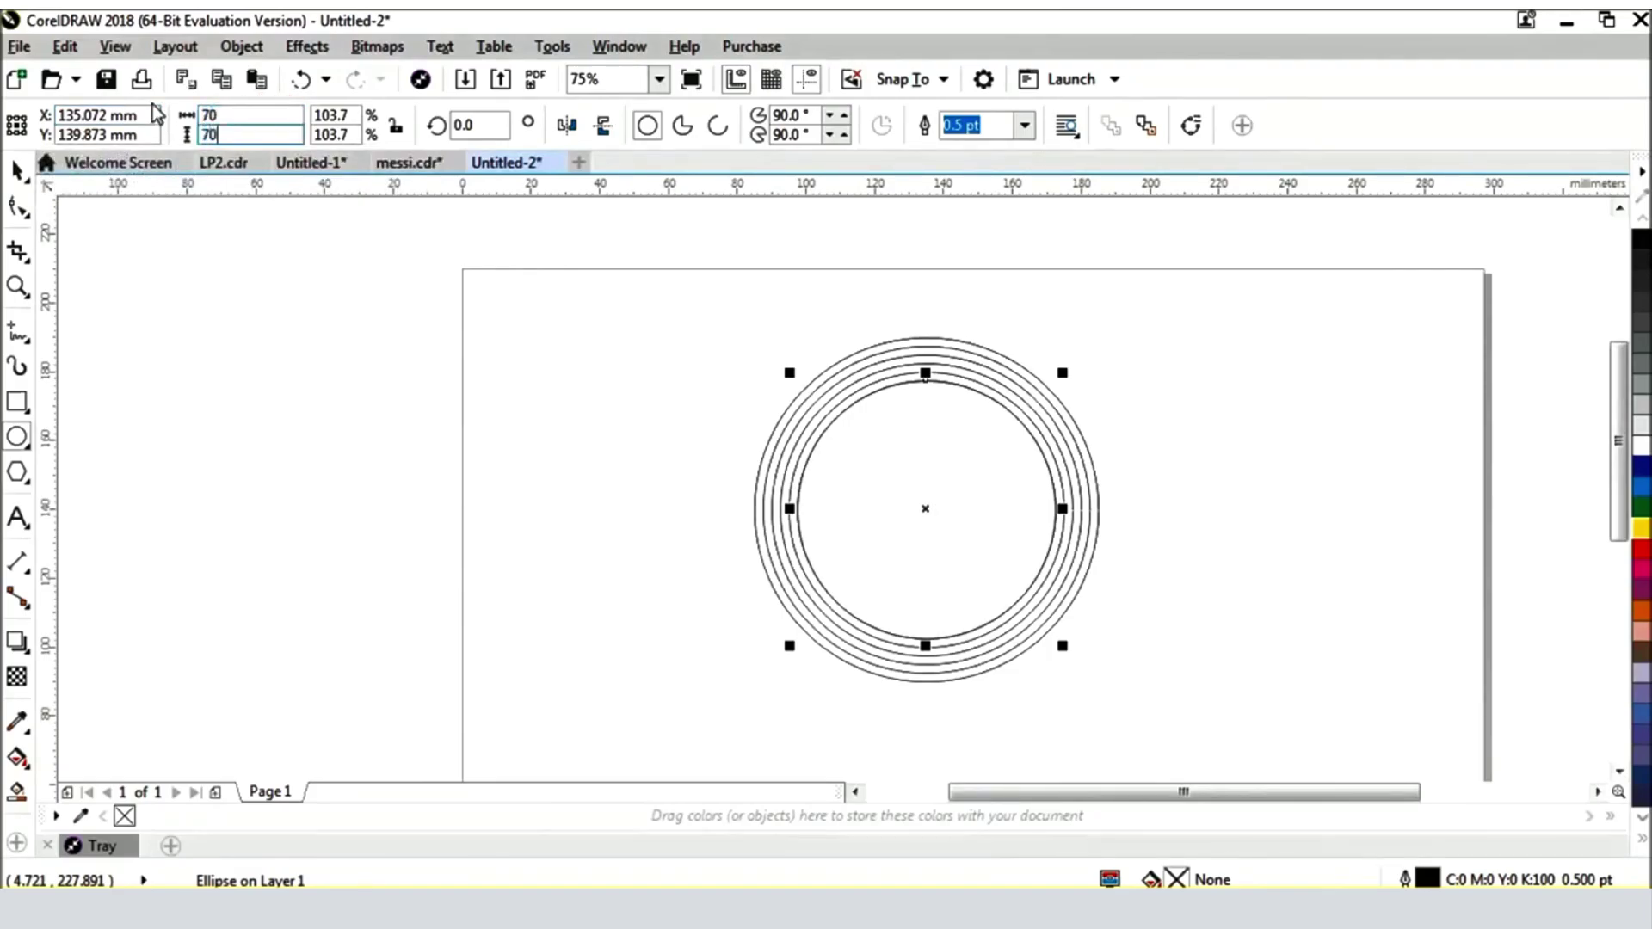
key(Return)
click(17, 171)
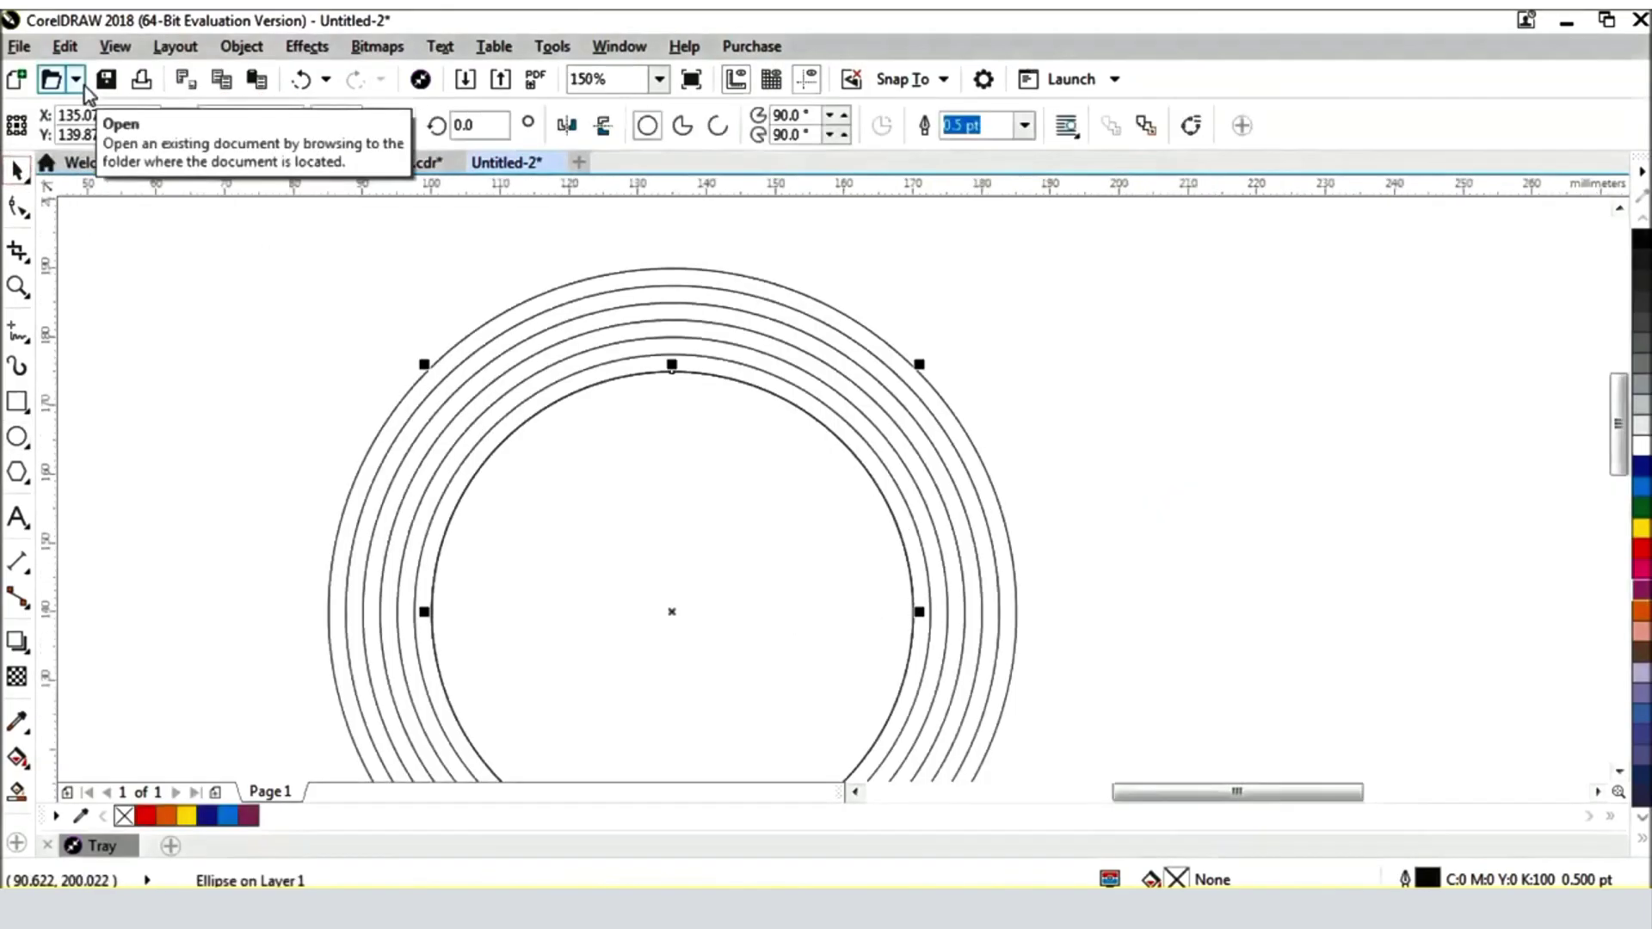
key(Return)
Fill the outermost 100 mm circle with red and the 95 mm circle with orange
click(1051, 437)
click(967, 450)
click(1641, 549)
click(1322, 551)
click(987, 519)
click(1641, 608)
click(1300, 553)
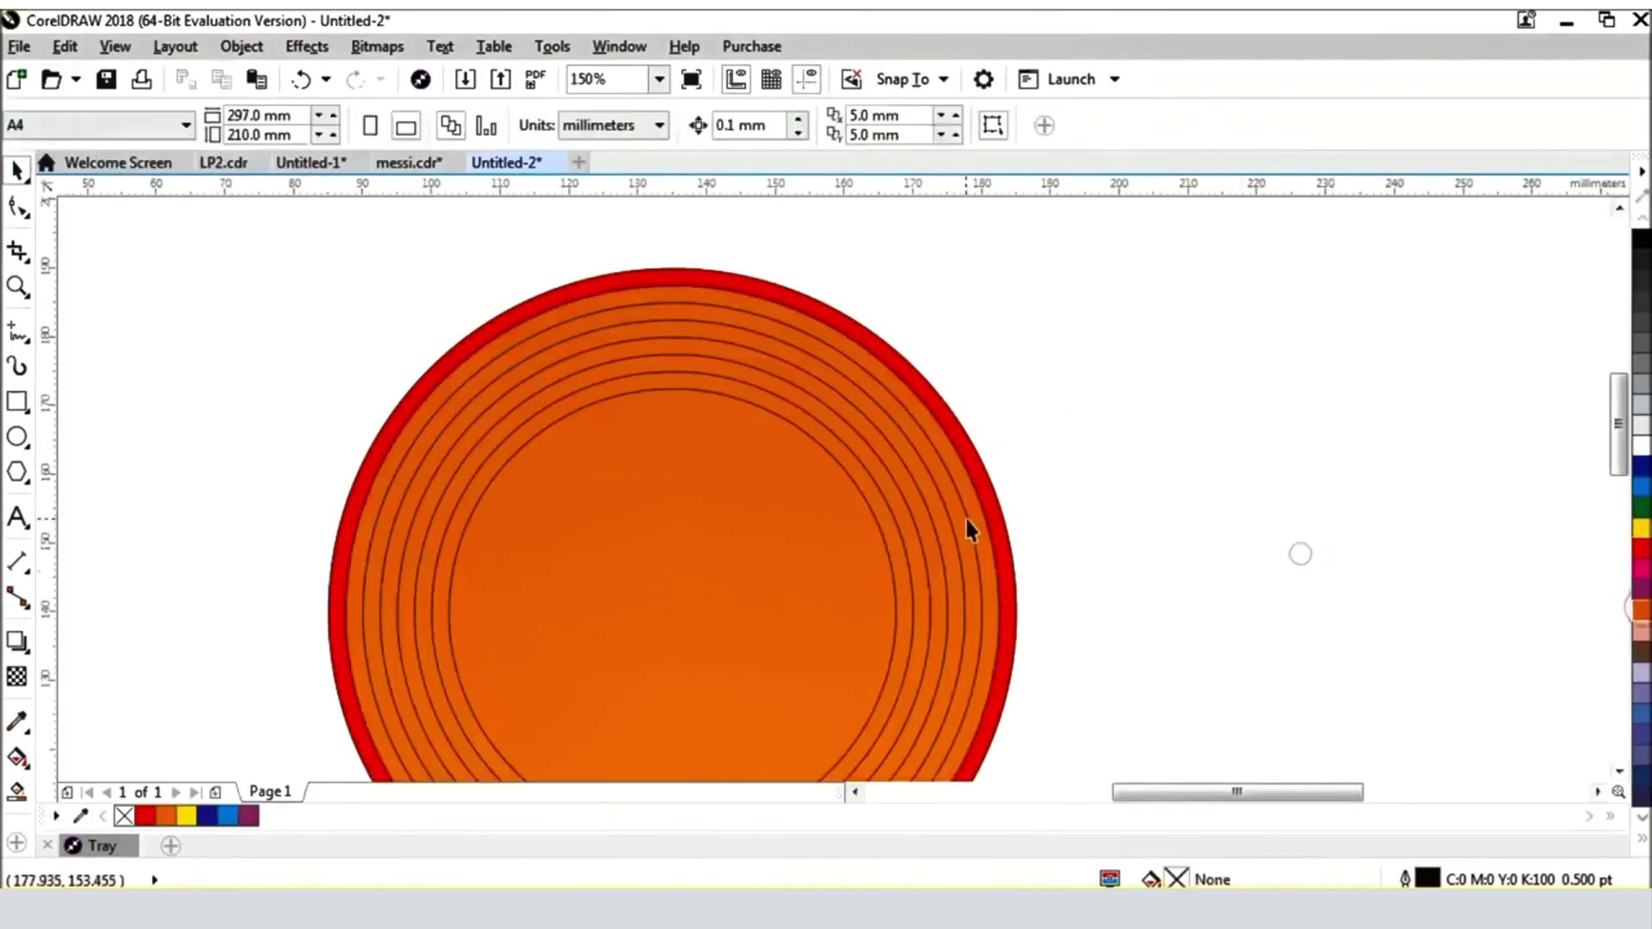
Fill the 90 mm circle with yellow and the 85 mm circle with green
click(965, 526)
click(1642, 528)
click(1355, 514)
click(948, 550)
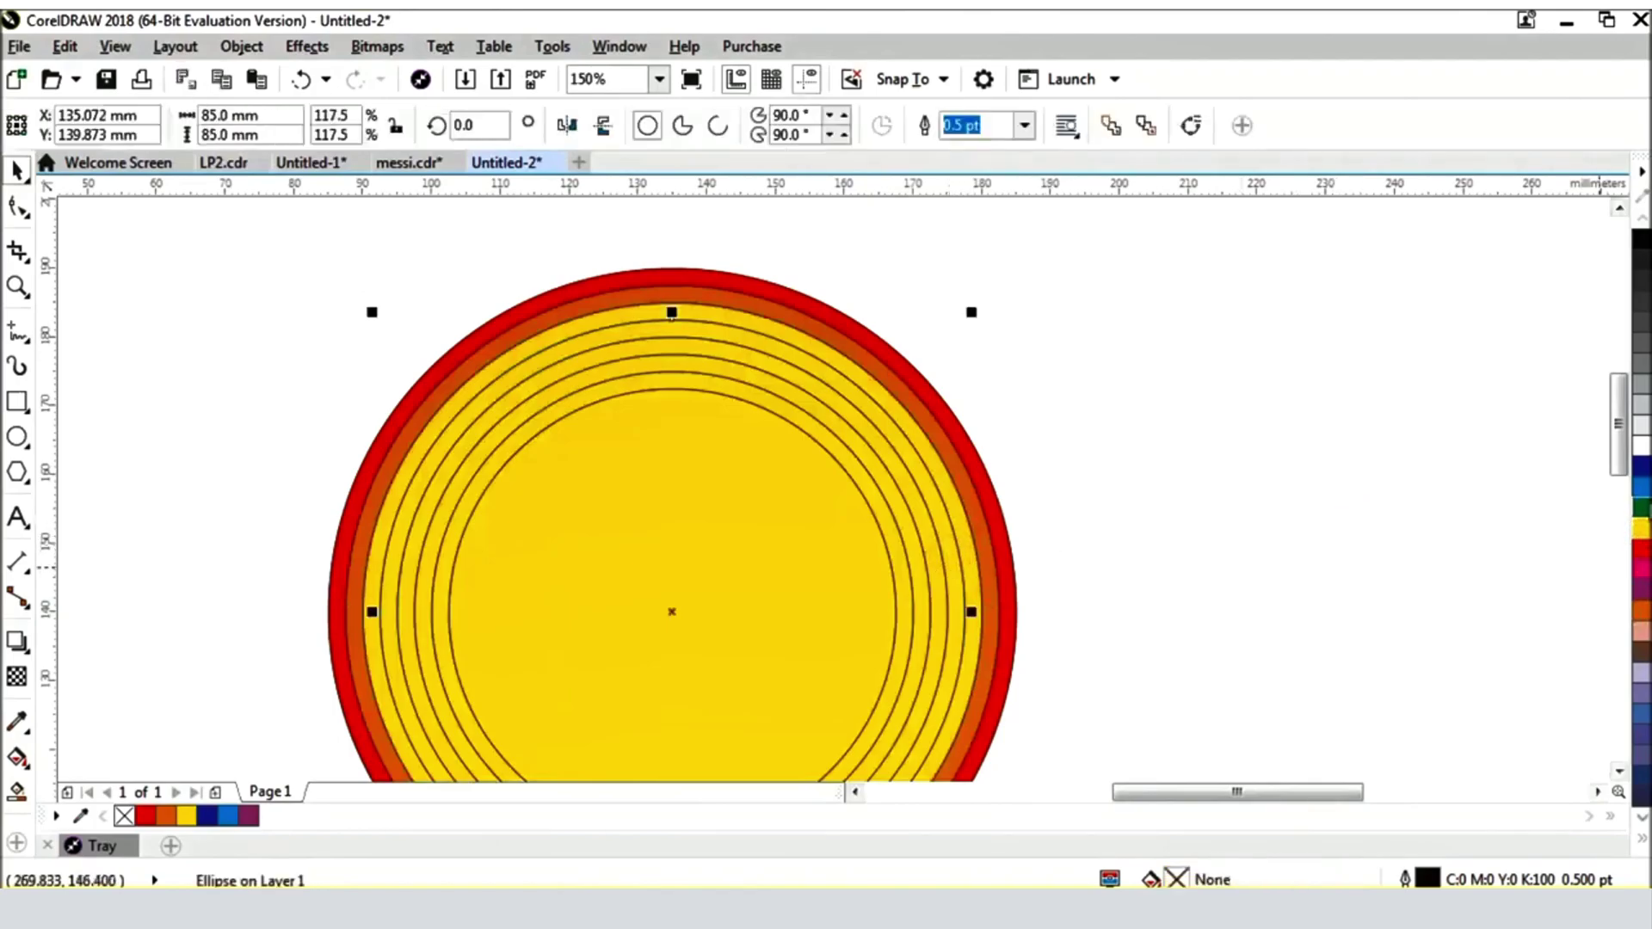
click(1642, 508)
click(1338, 514)
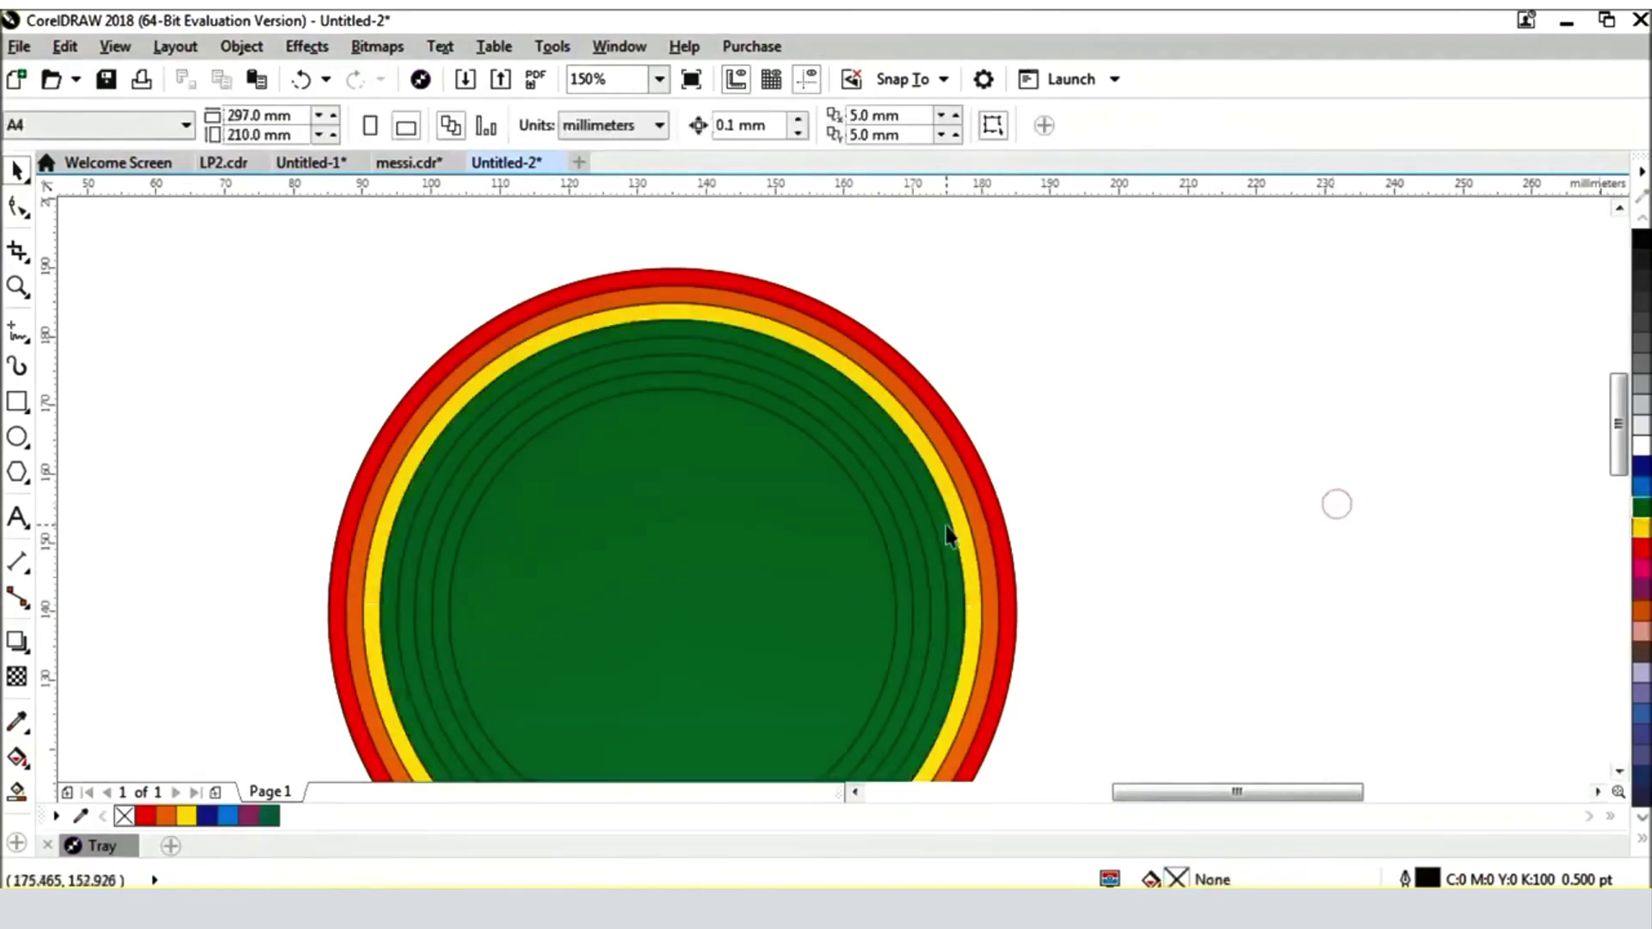
Try a purple and a brown fill on the 80 mm circle, undoing each one
click(940, 542)
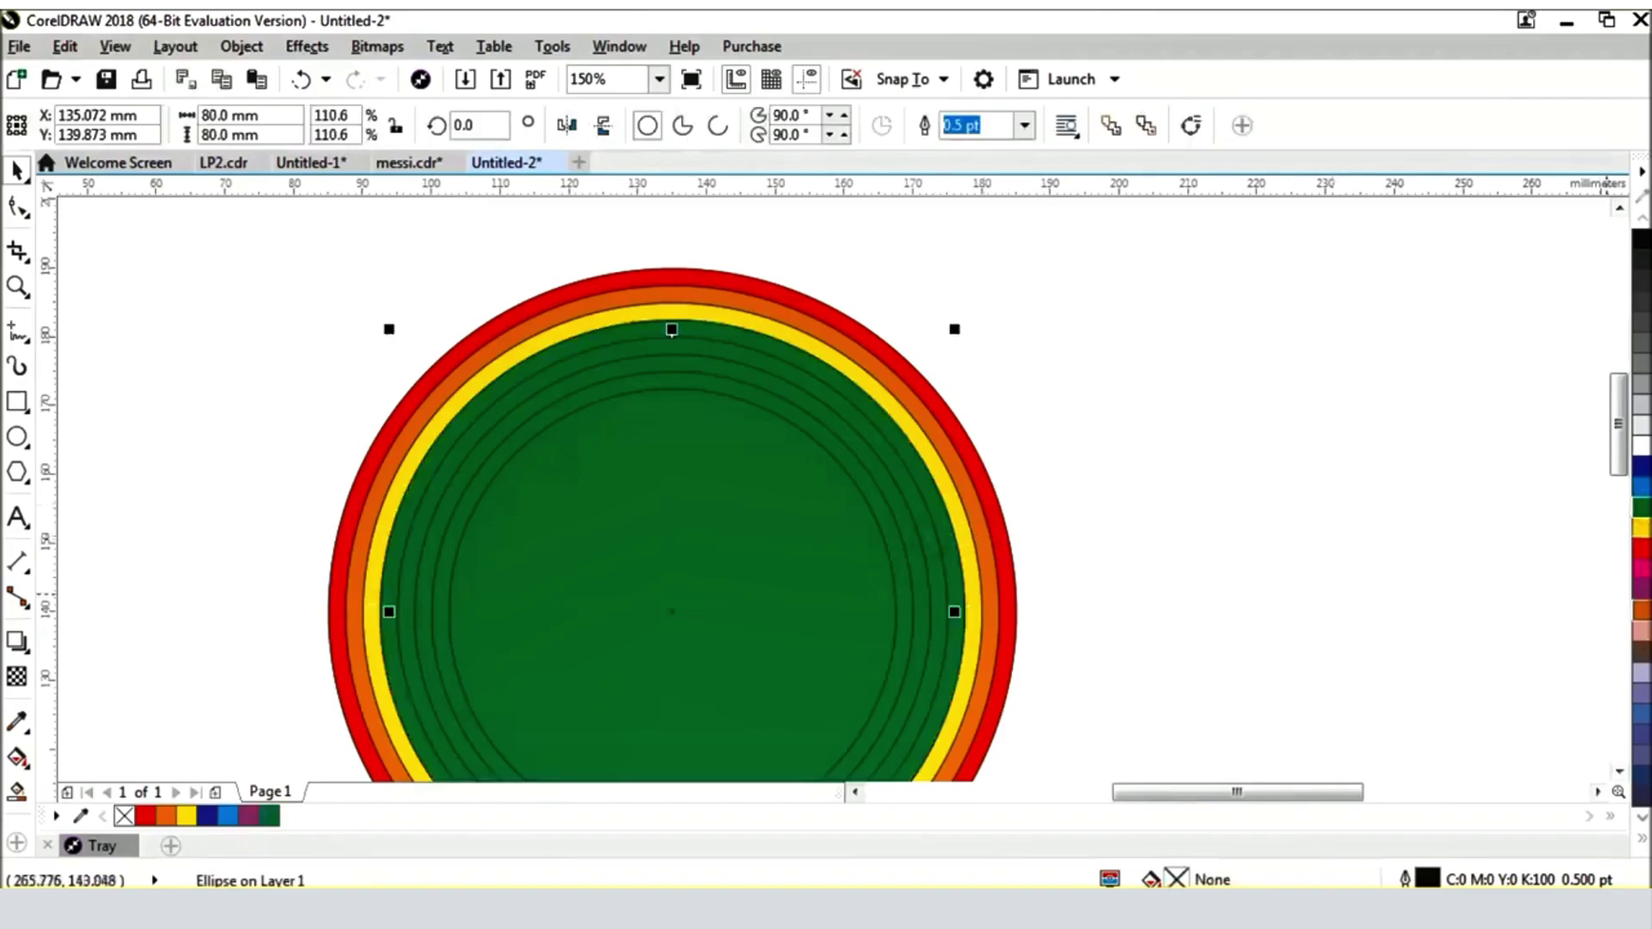
click(1642, 590)
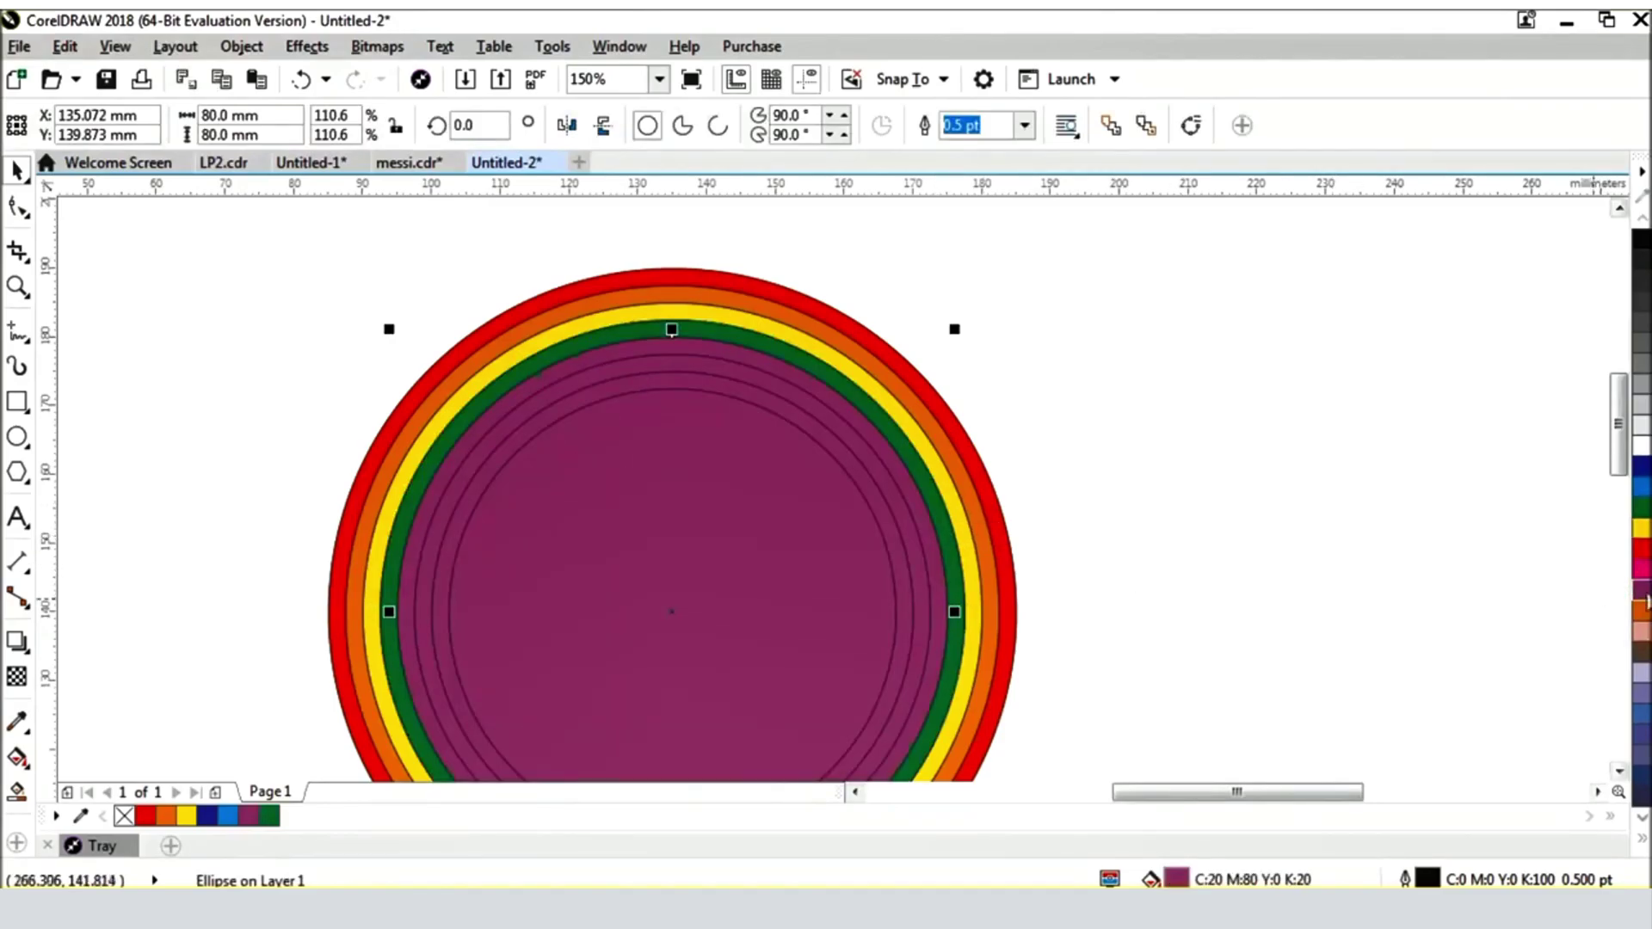
key(ctrl+z)
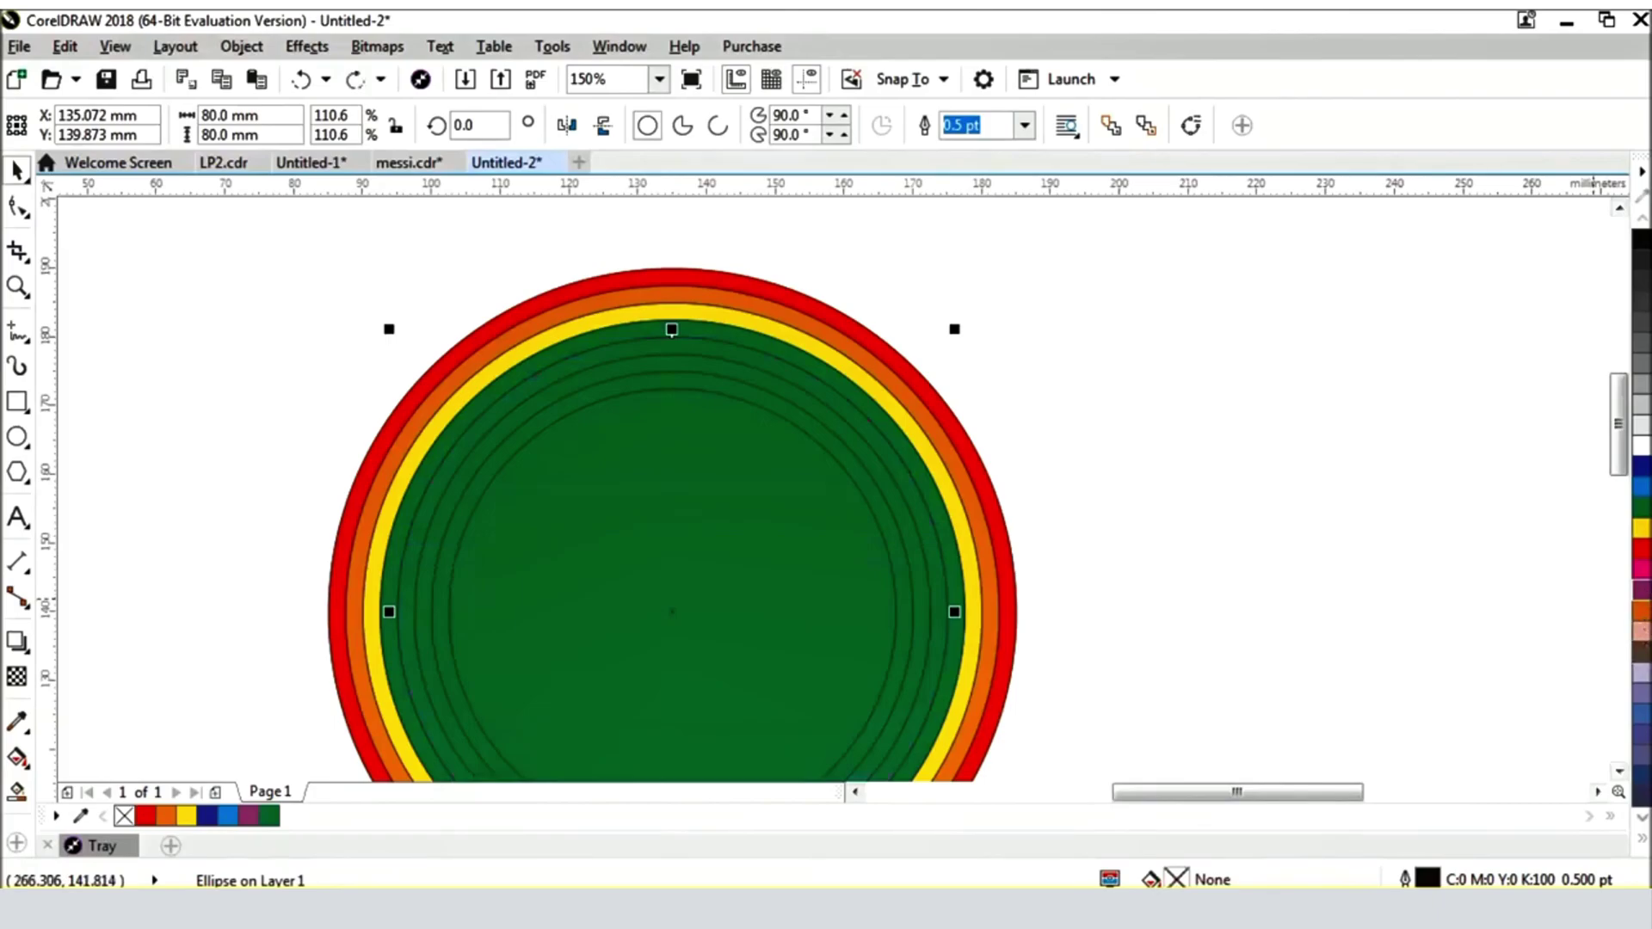
click(1641, 839)
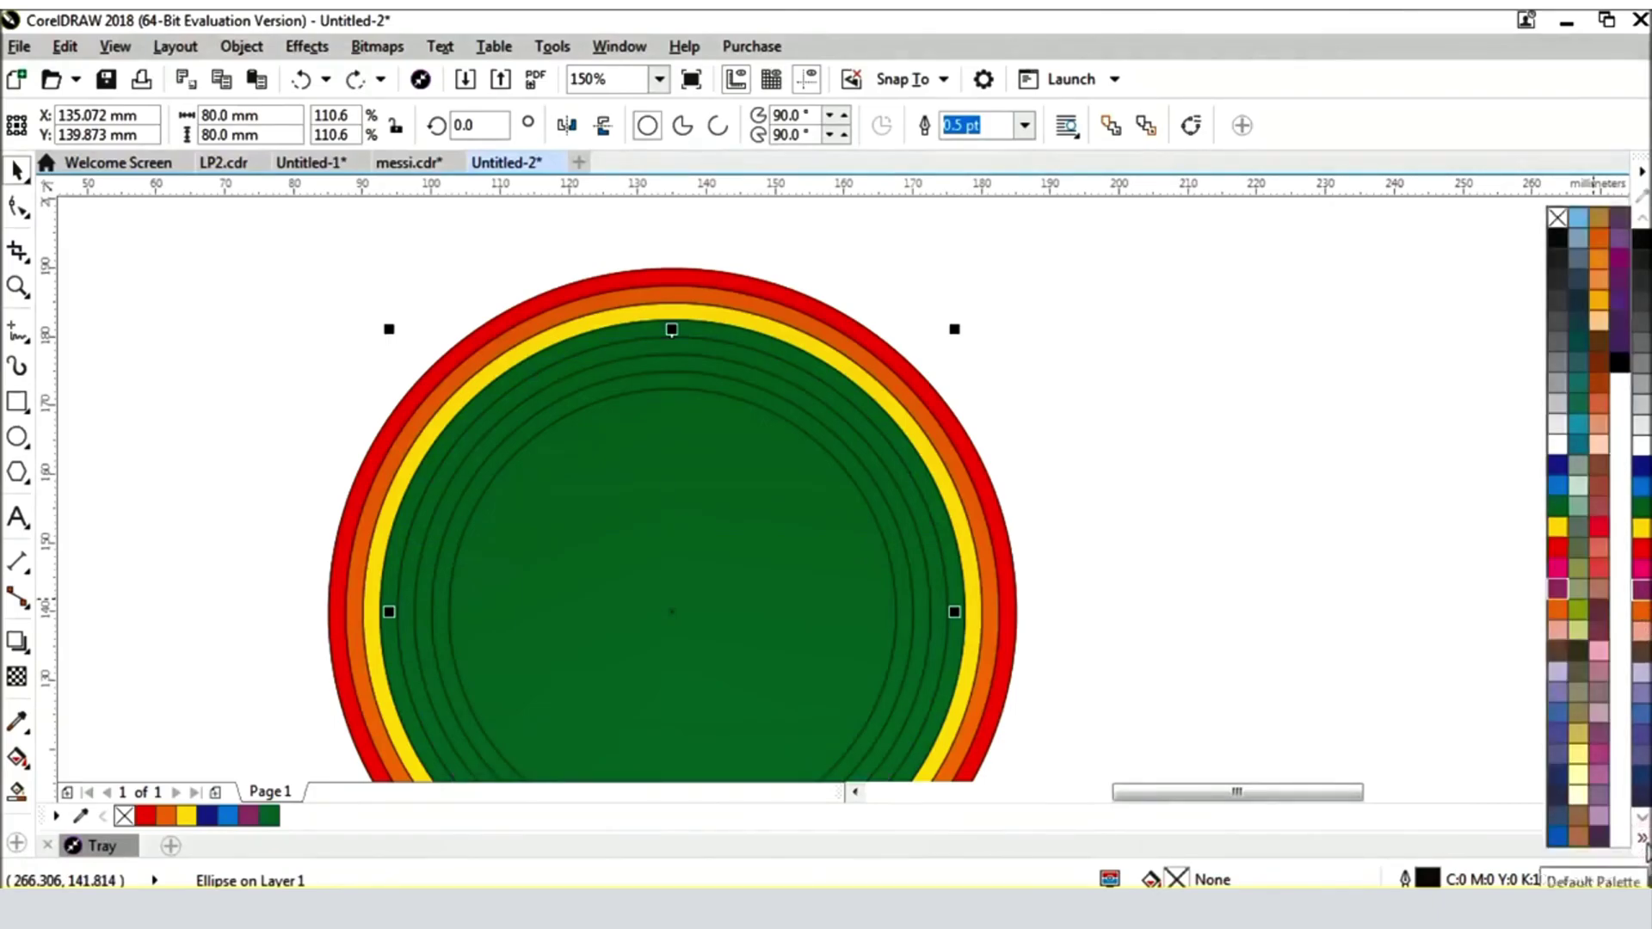
click(1598, 344)
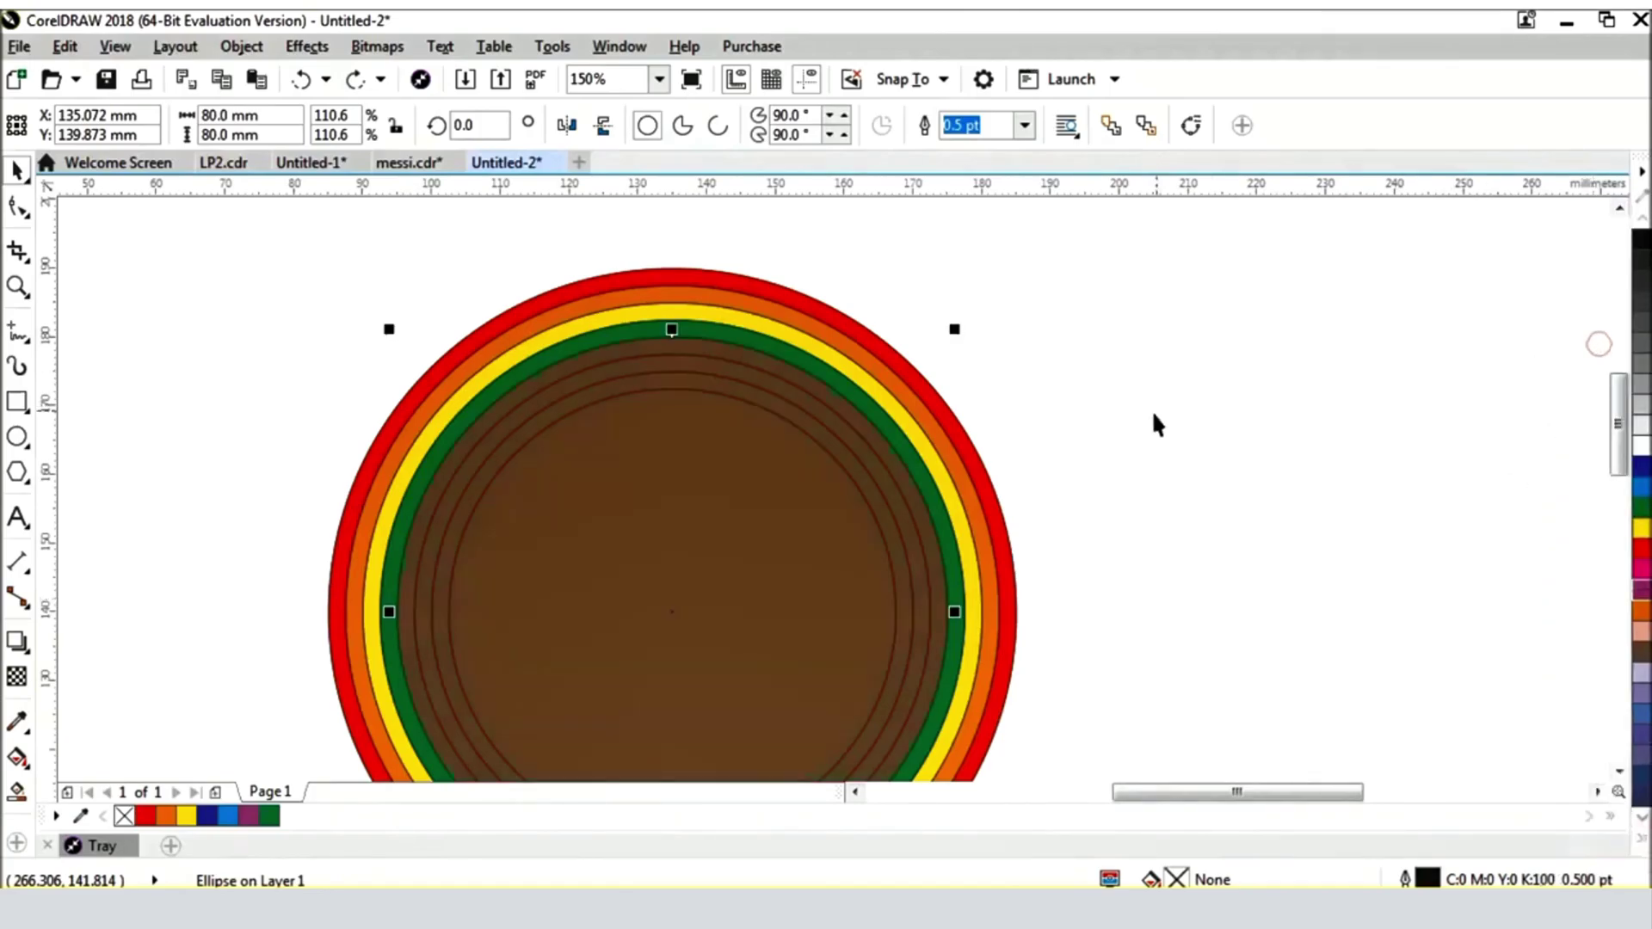
click(1151, 413)
click(910, 527)
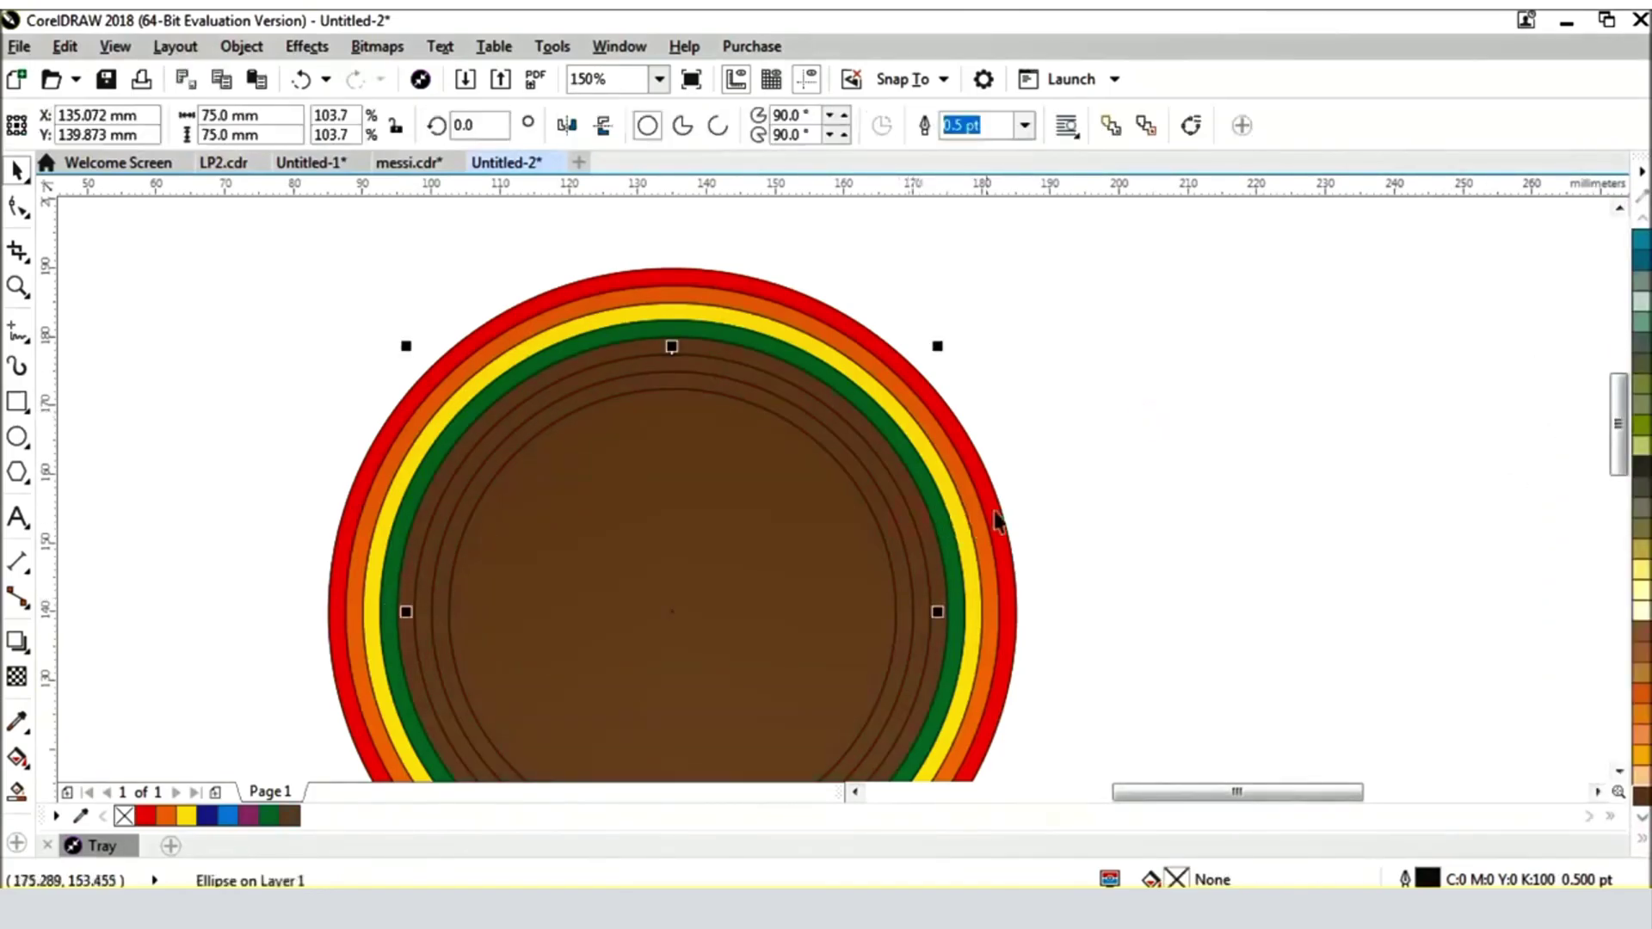
key(ctrl+z)
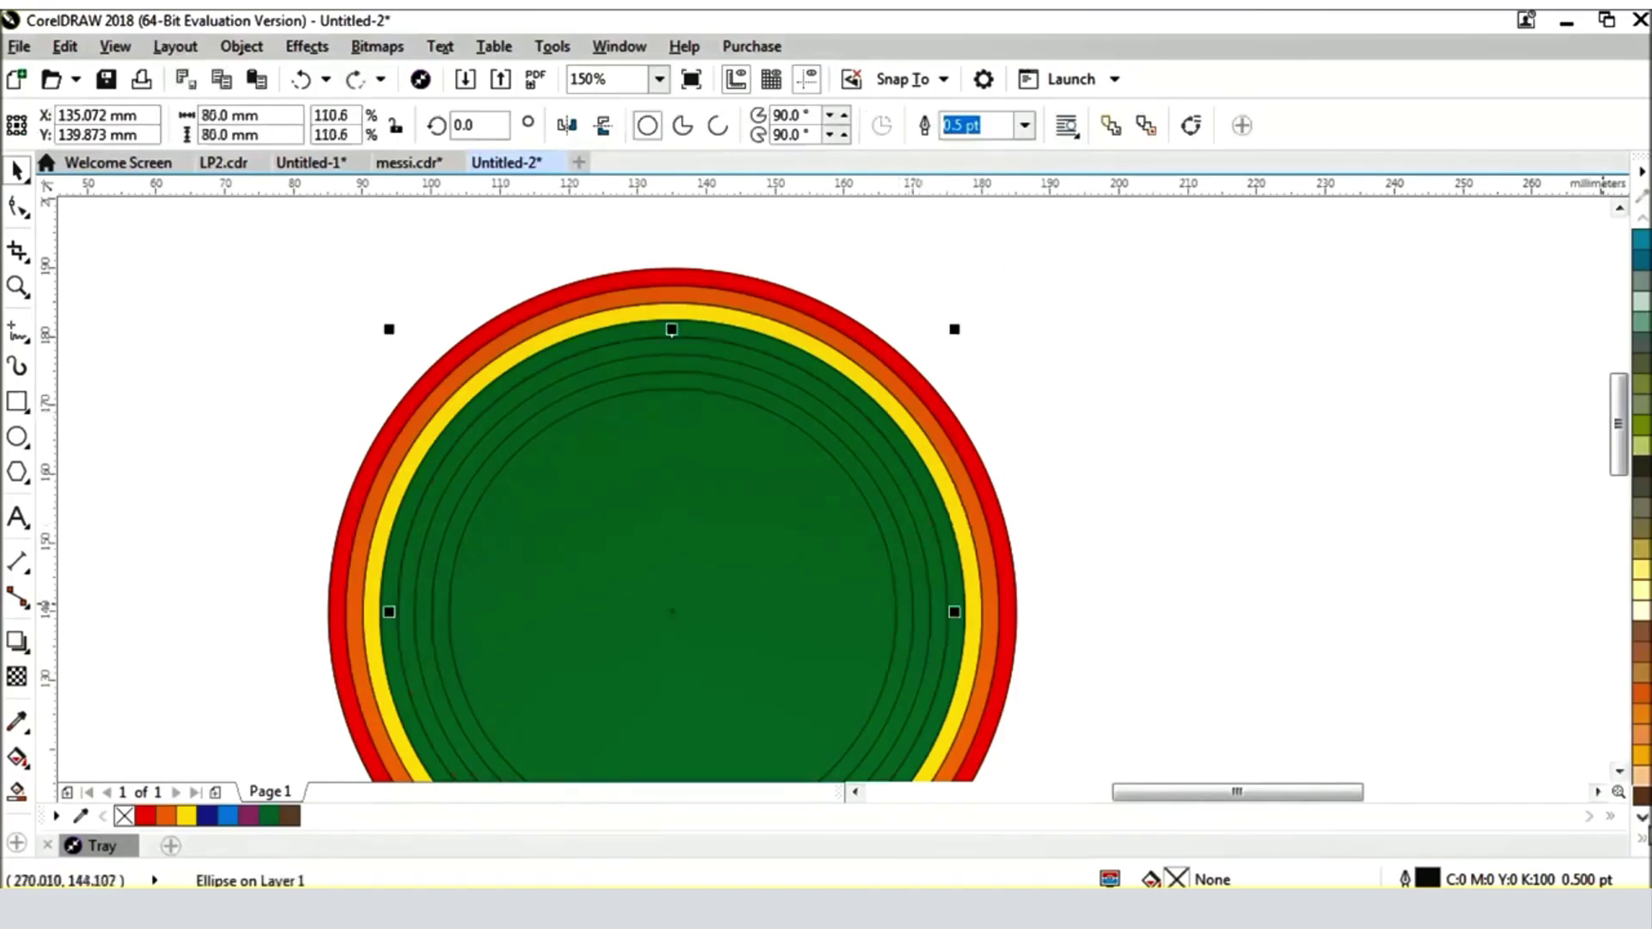
Fill the 80 mm circle with blue
click(1641, 836)
click(1561, 480)
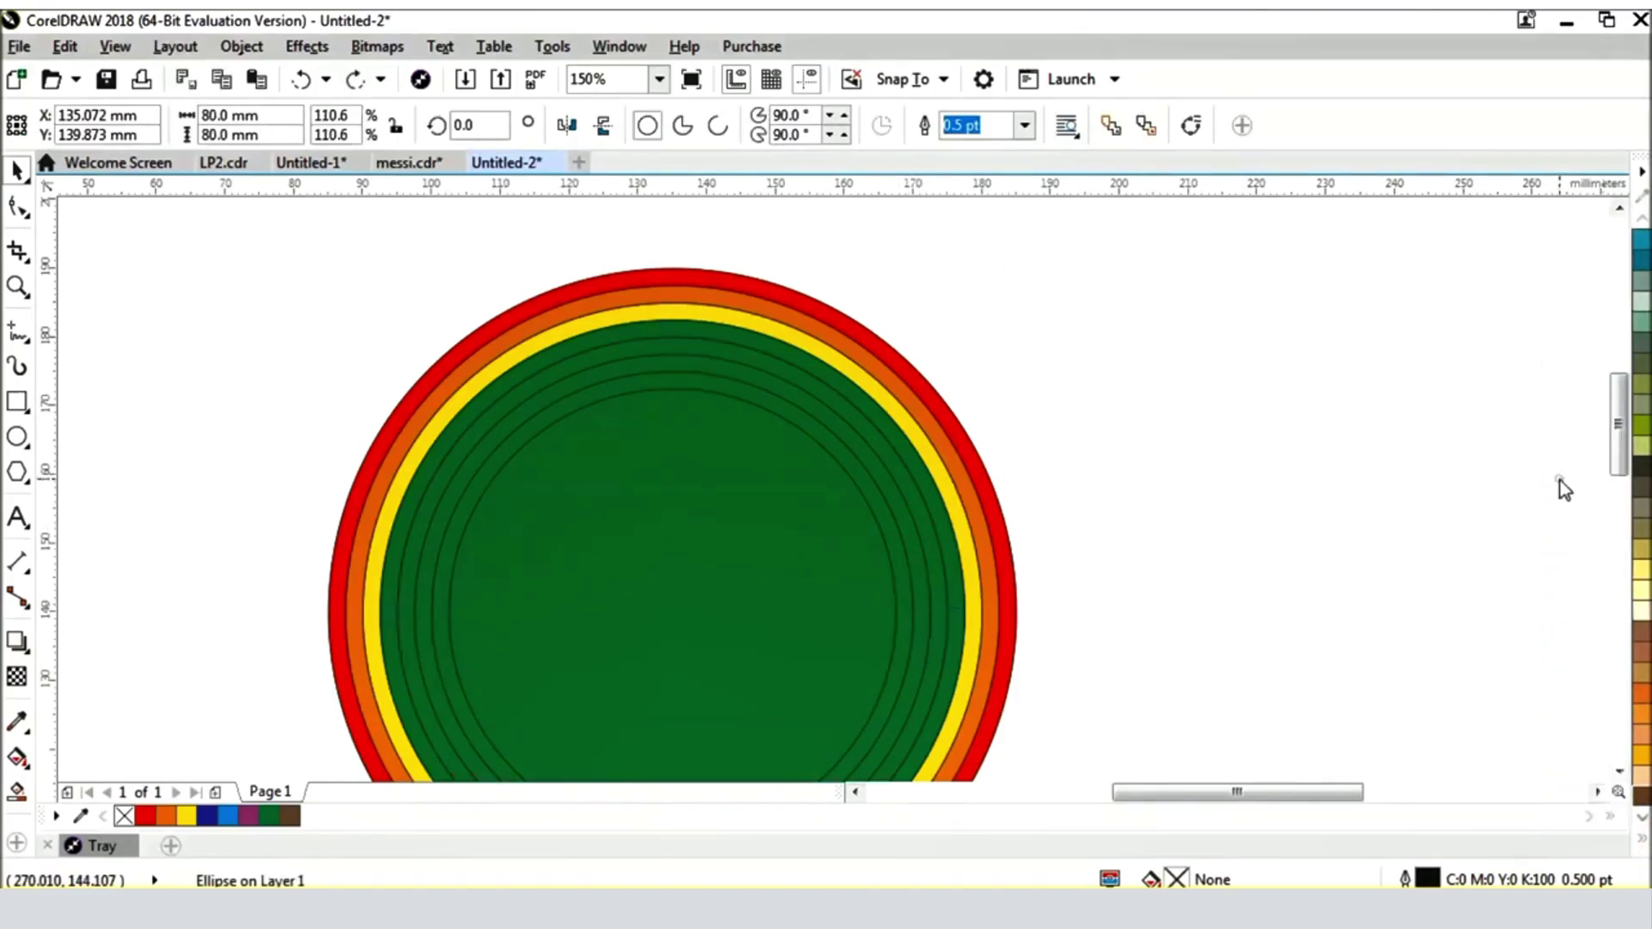
click(1208, 512)
Try a Dark Brown fill on the 75 mm circle and undo it
click(906, 535)
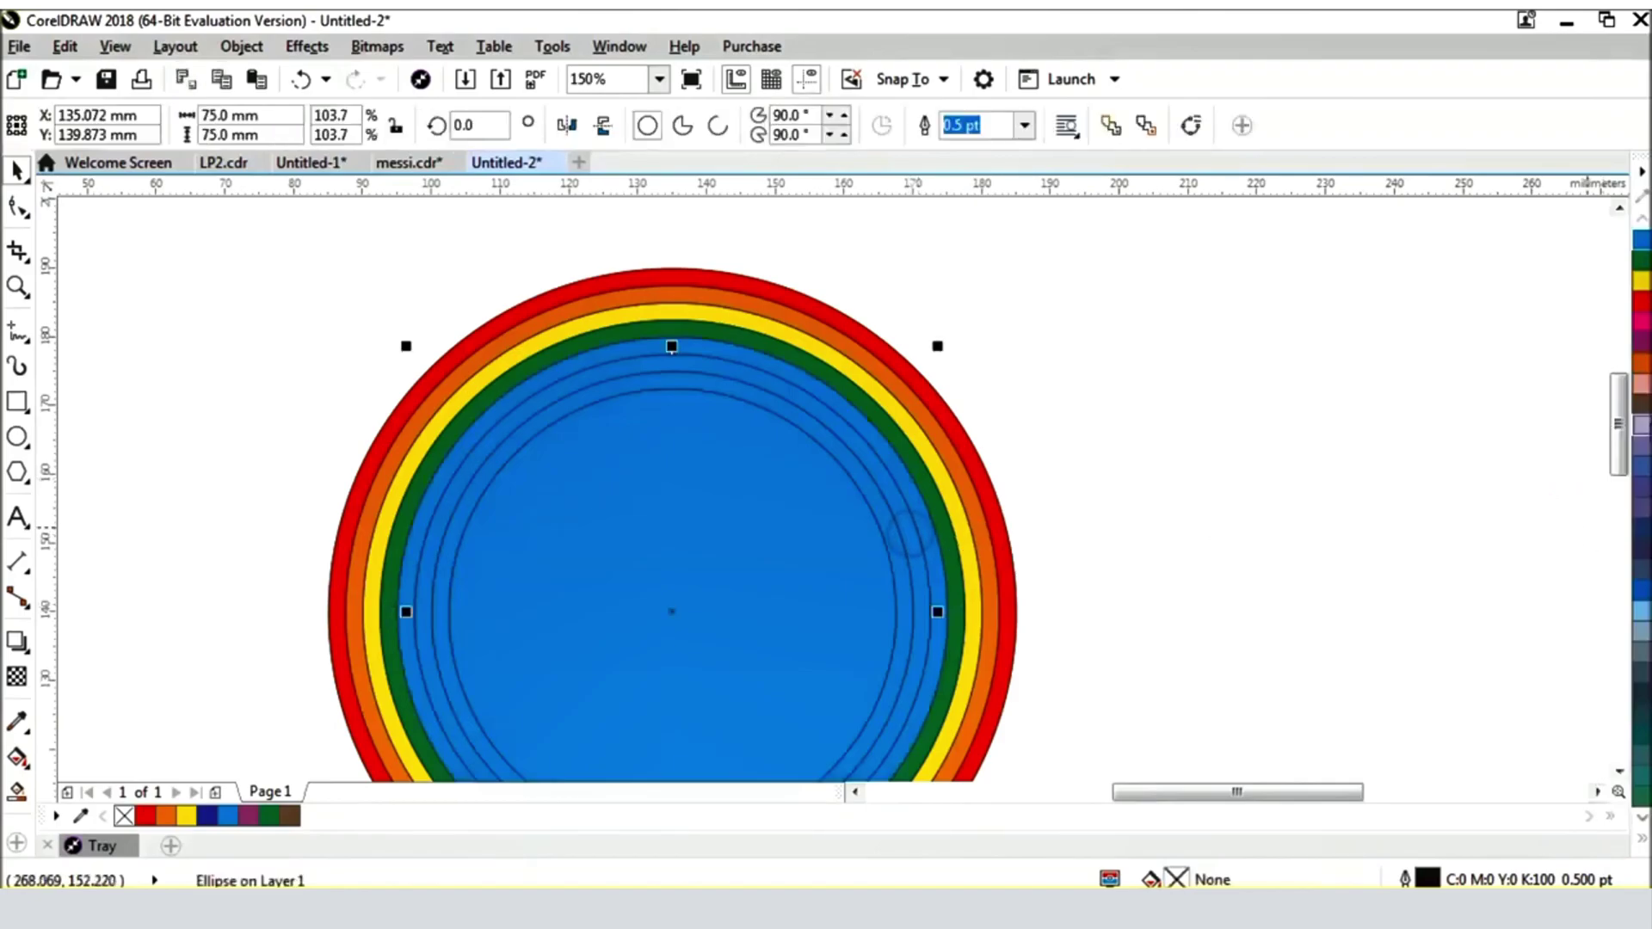
click(1642, 402)
click(1354, 452)
click(880, 515)
key(ctrl+z)
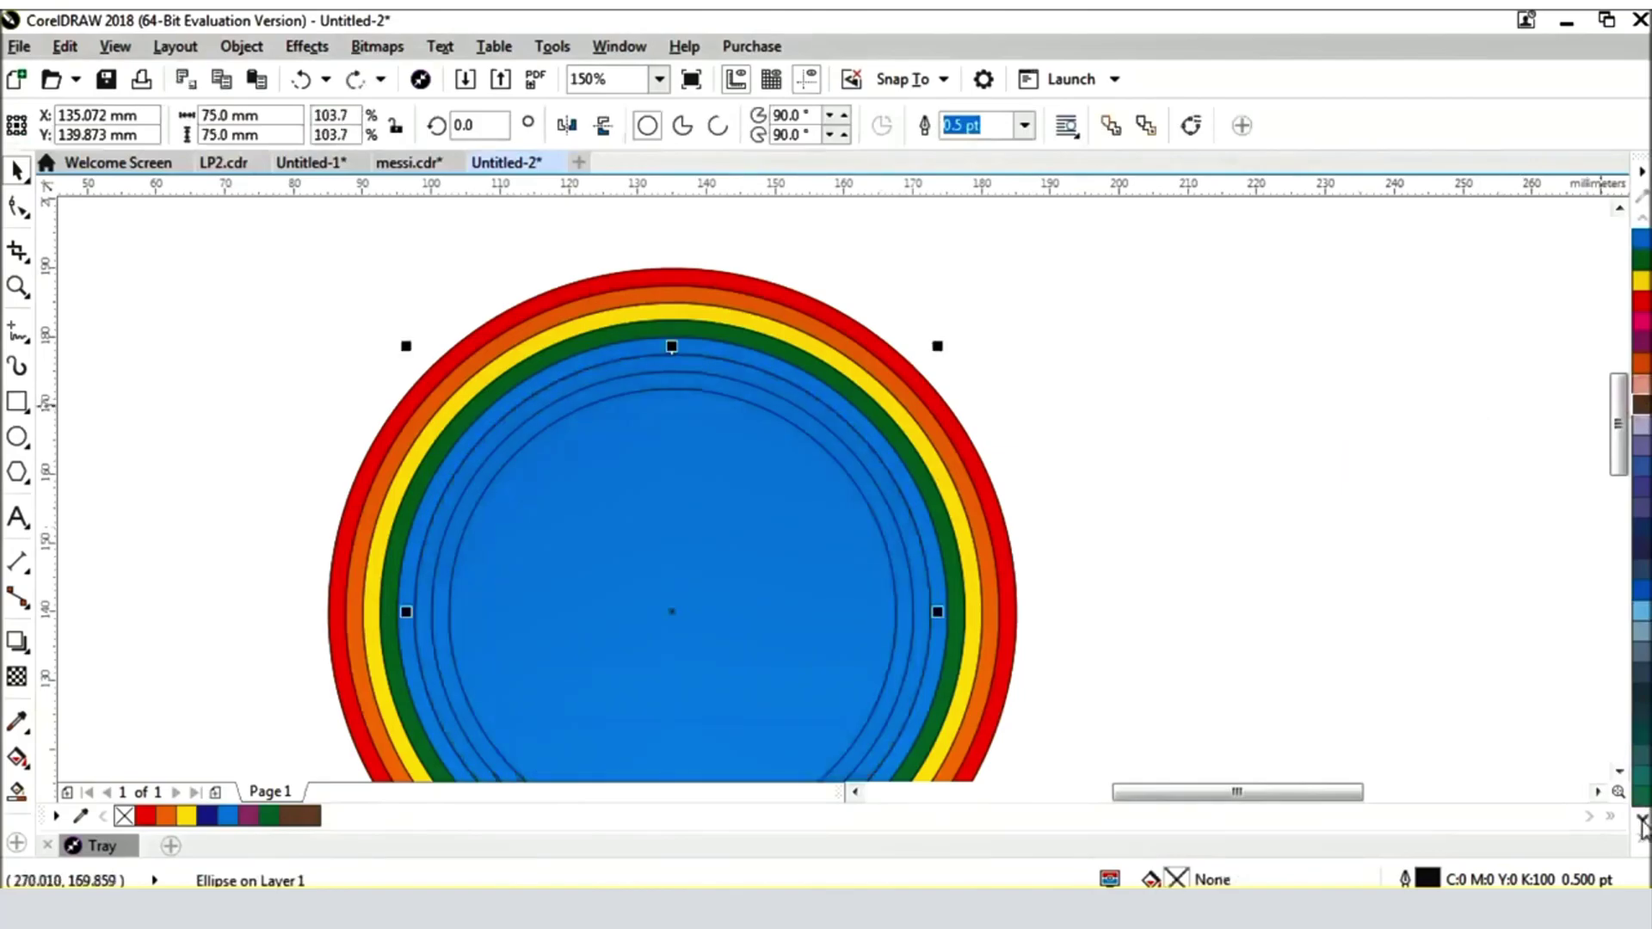
Fill the 75 mm circle with dark navy blue and the 70 mm circle with purple
click(1642, 527)
click(1274, 505)
click(886, 534)
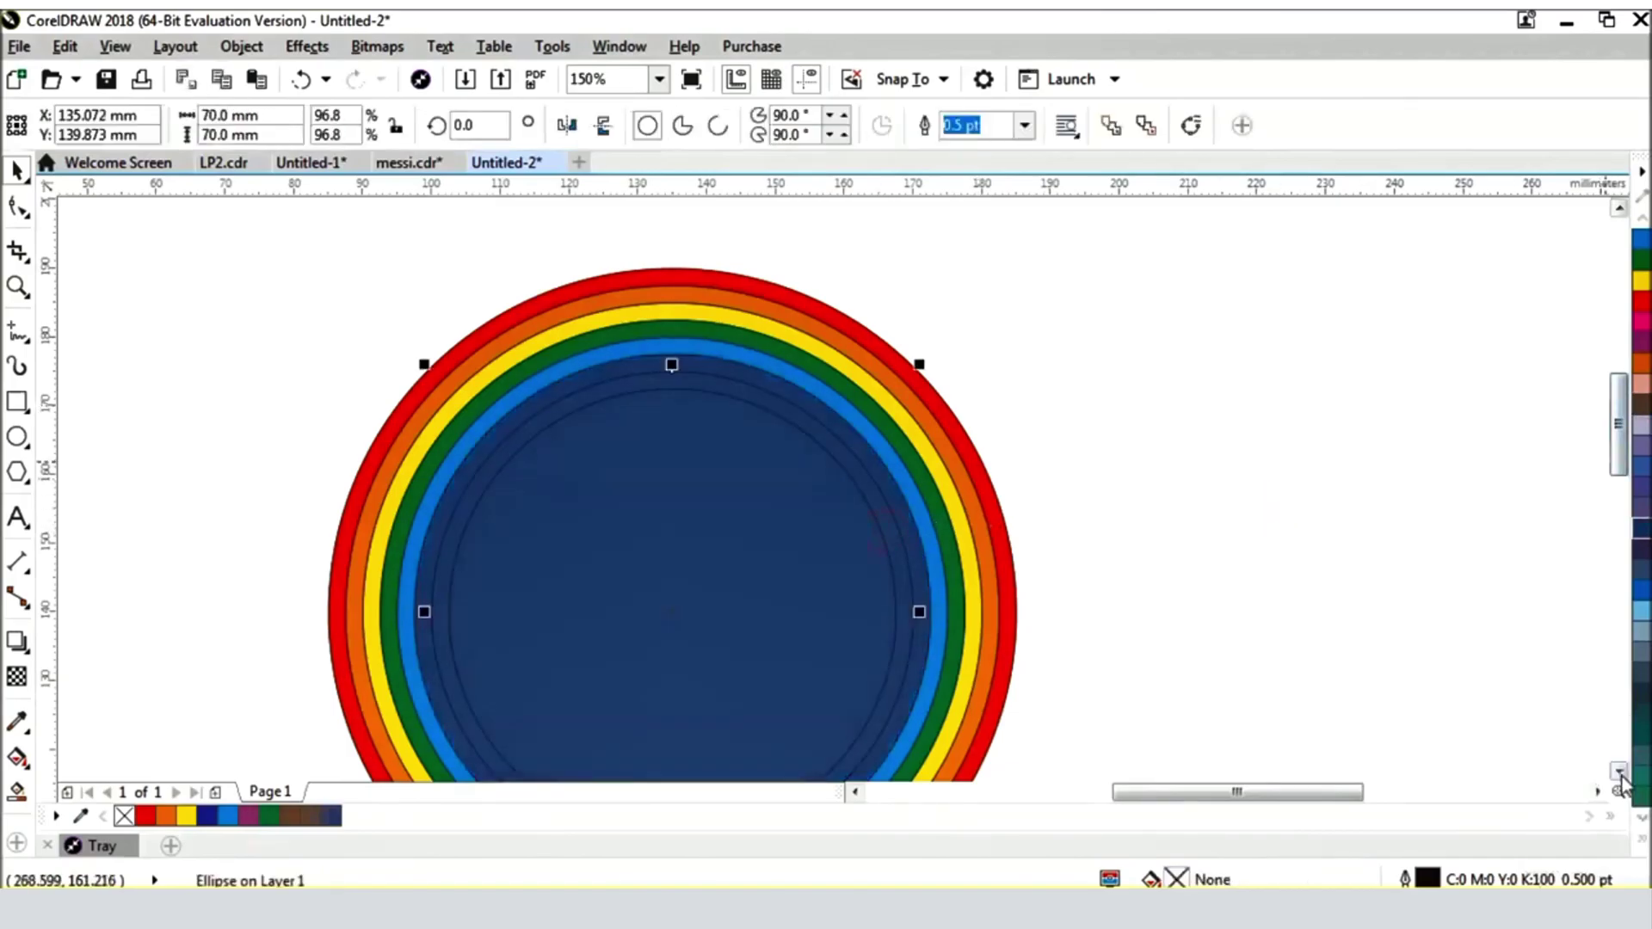
click(1642, 843)
click(1641, 342)
click(1295, 418)
Fill the innermost 65 mm circle with white
click(813, 541)
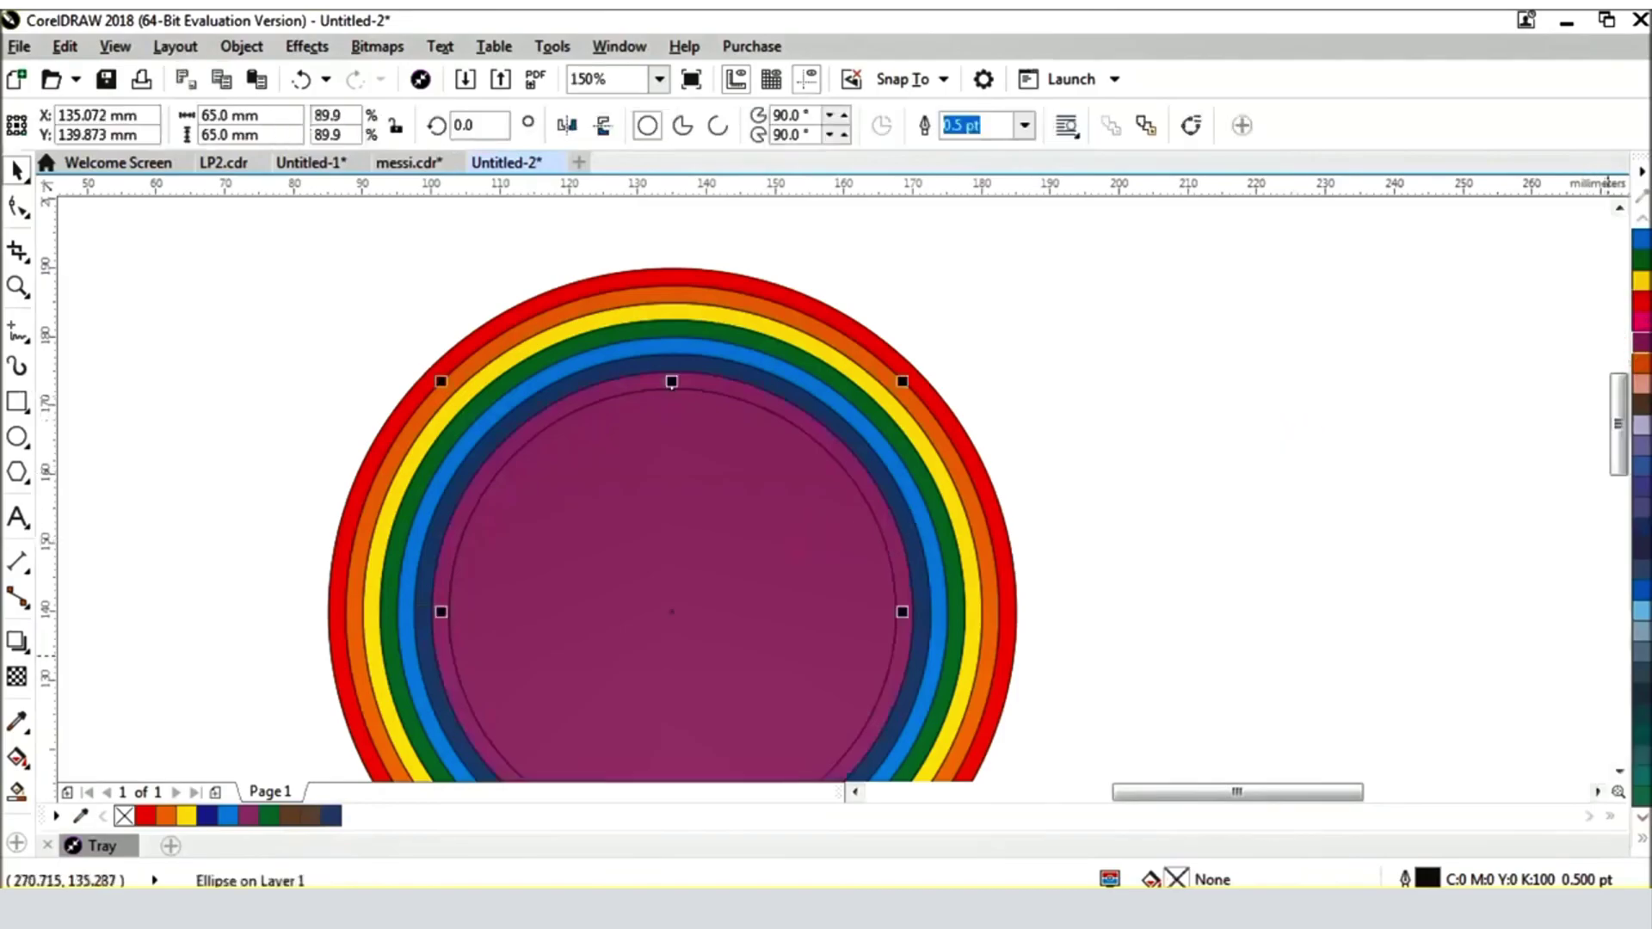
click(1643, 843)
click(1551, 445)
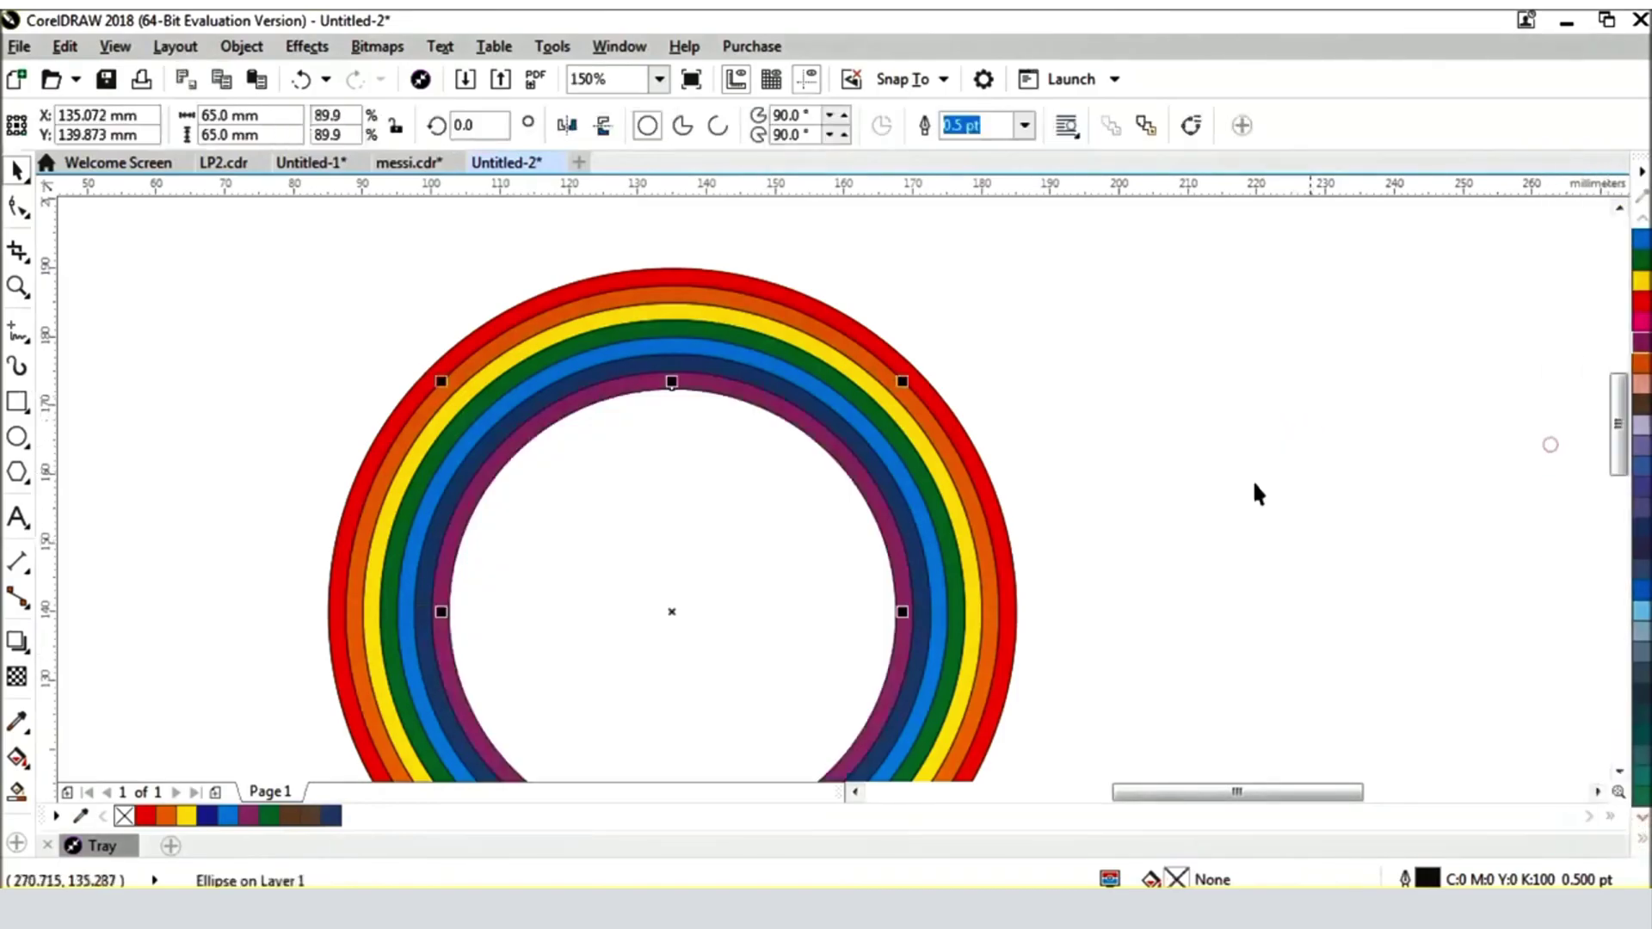
click(1230, 490)
Draw a thought-cloud callout shape about 56 × 40 mm on the page, to the left of the rainbow ring
scroll(1041, 344, down, 2)
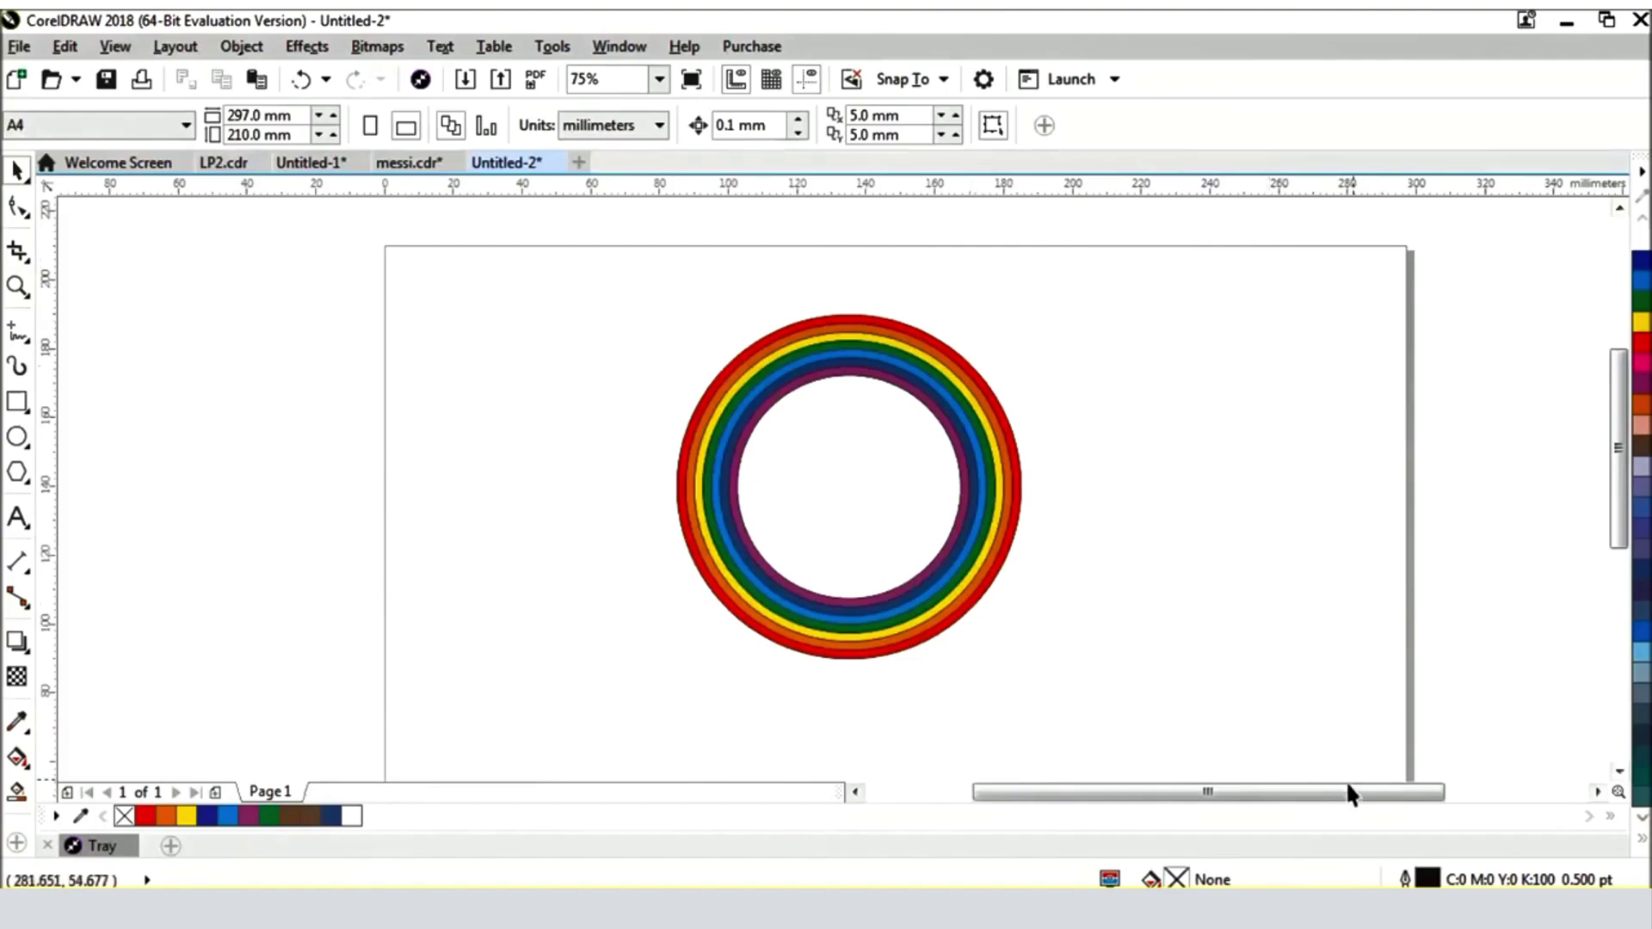
click(31, 487)
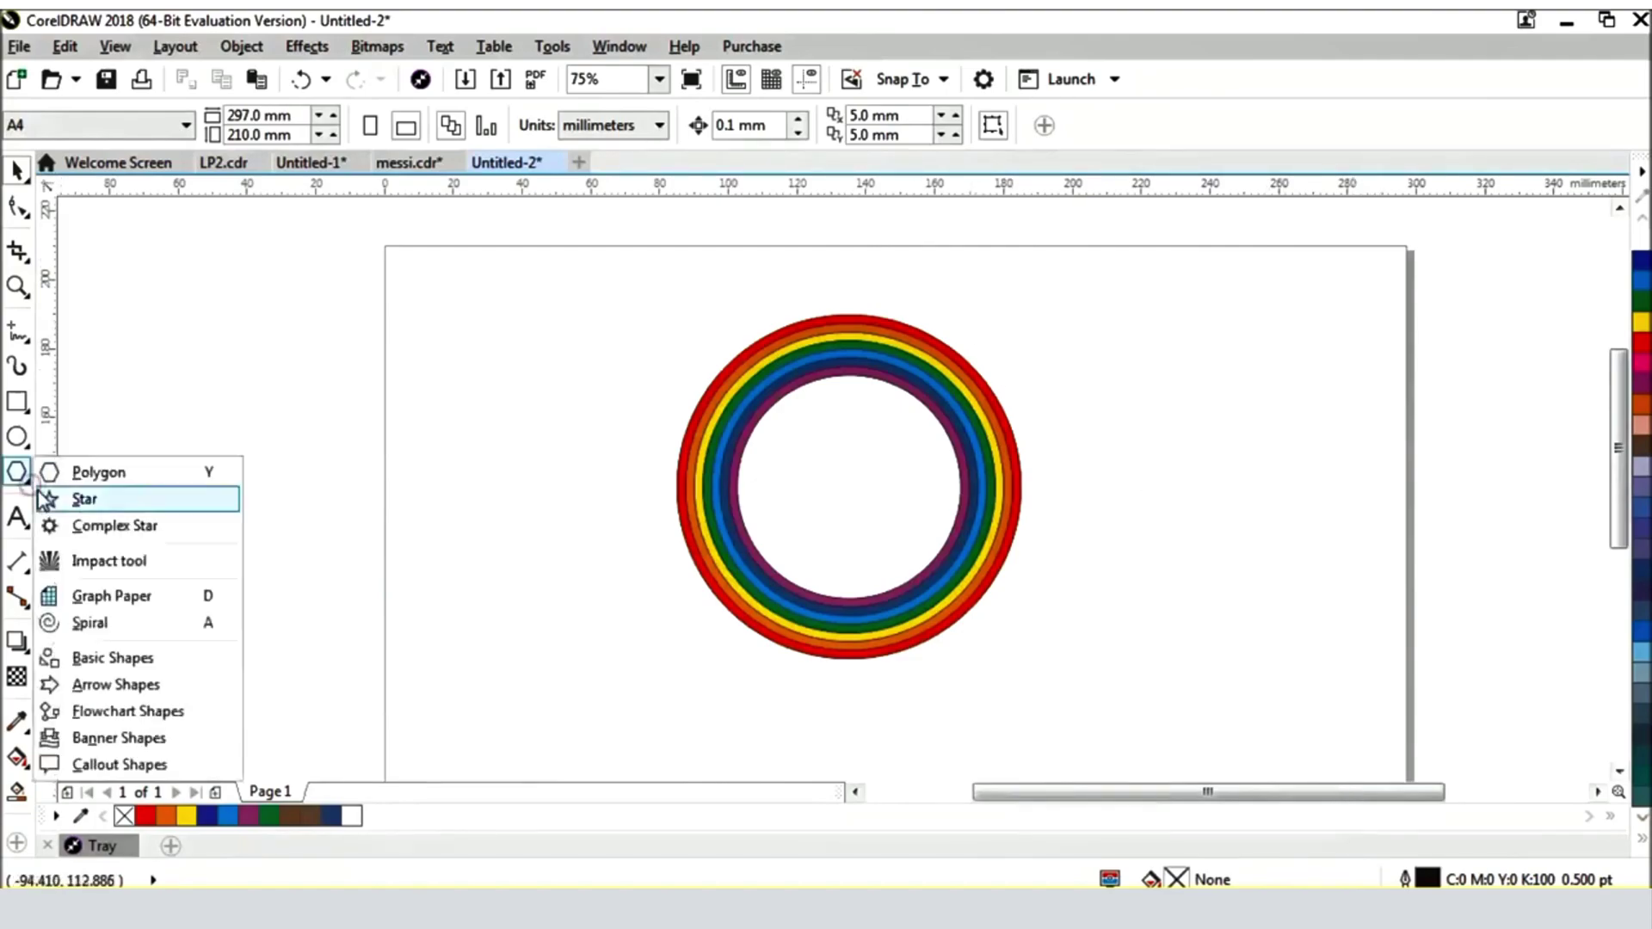
click(144, 765)
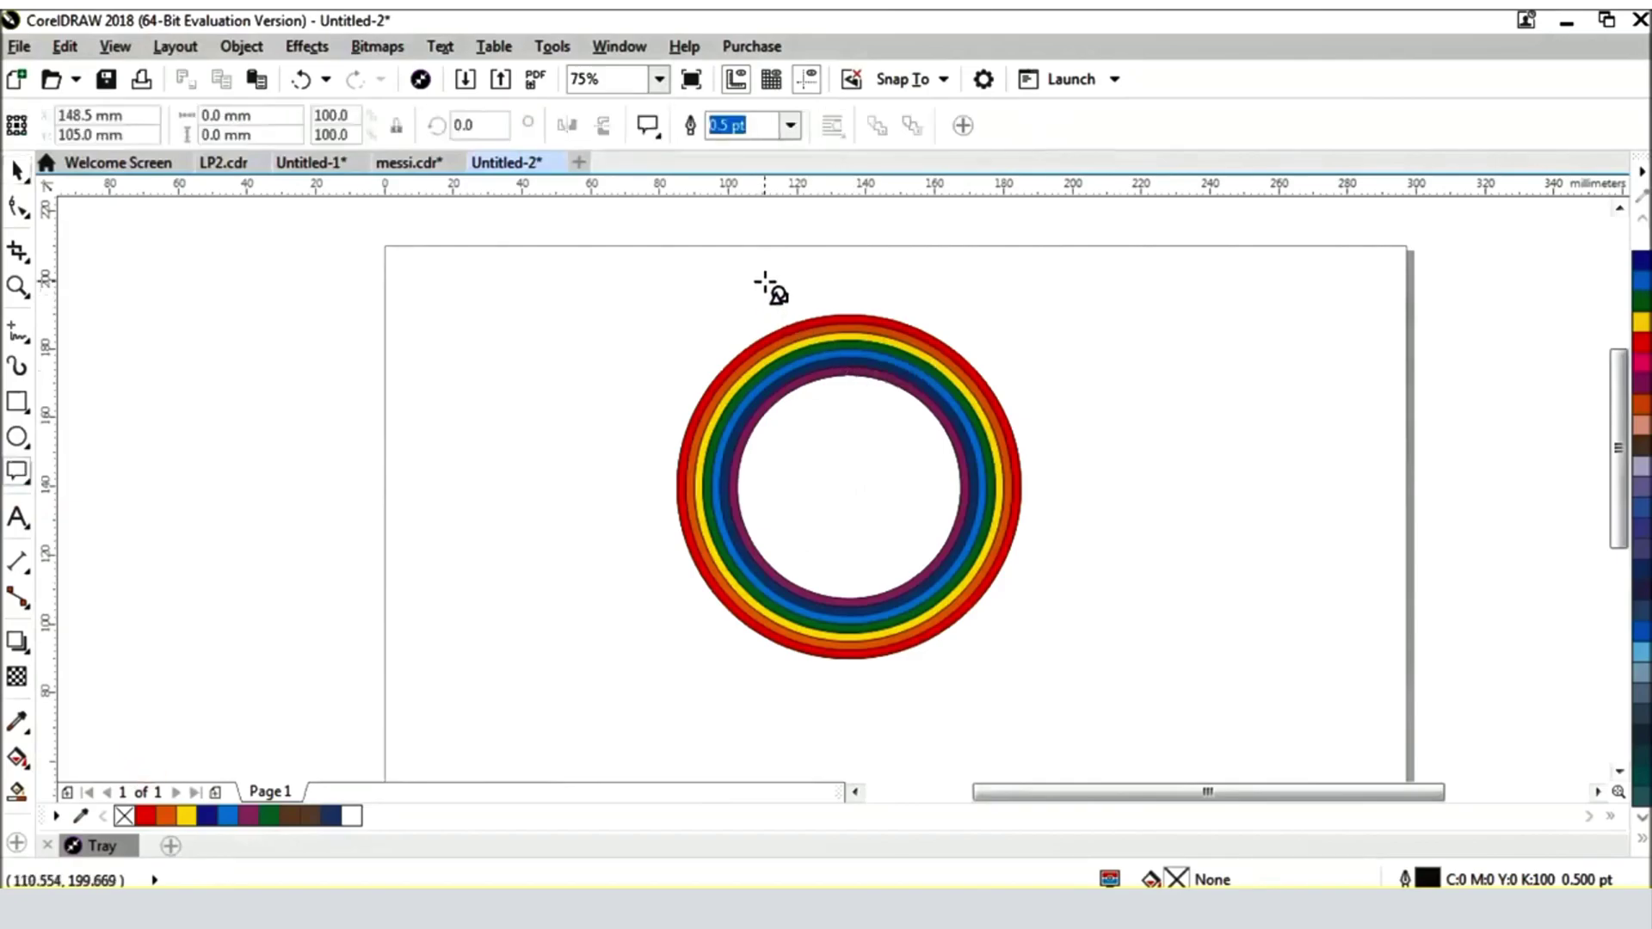
click(651, 129)
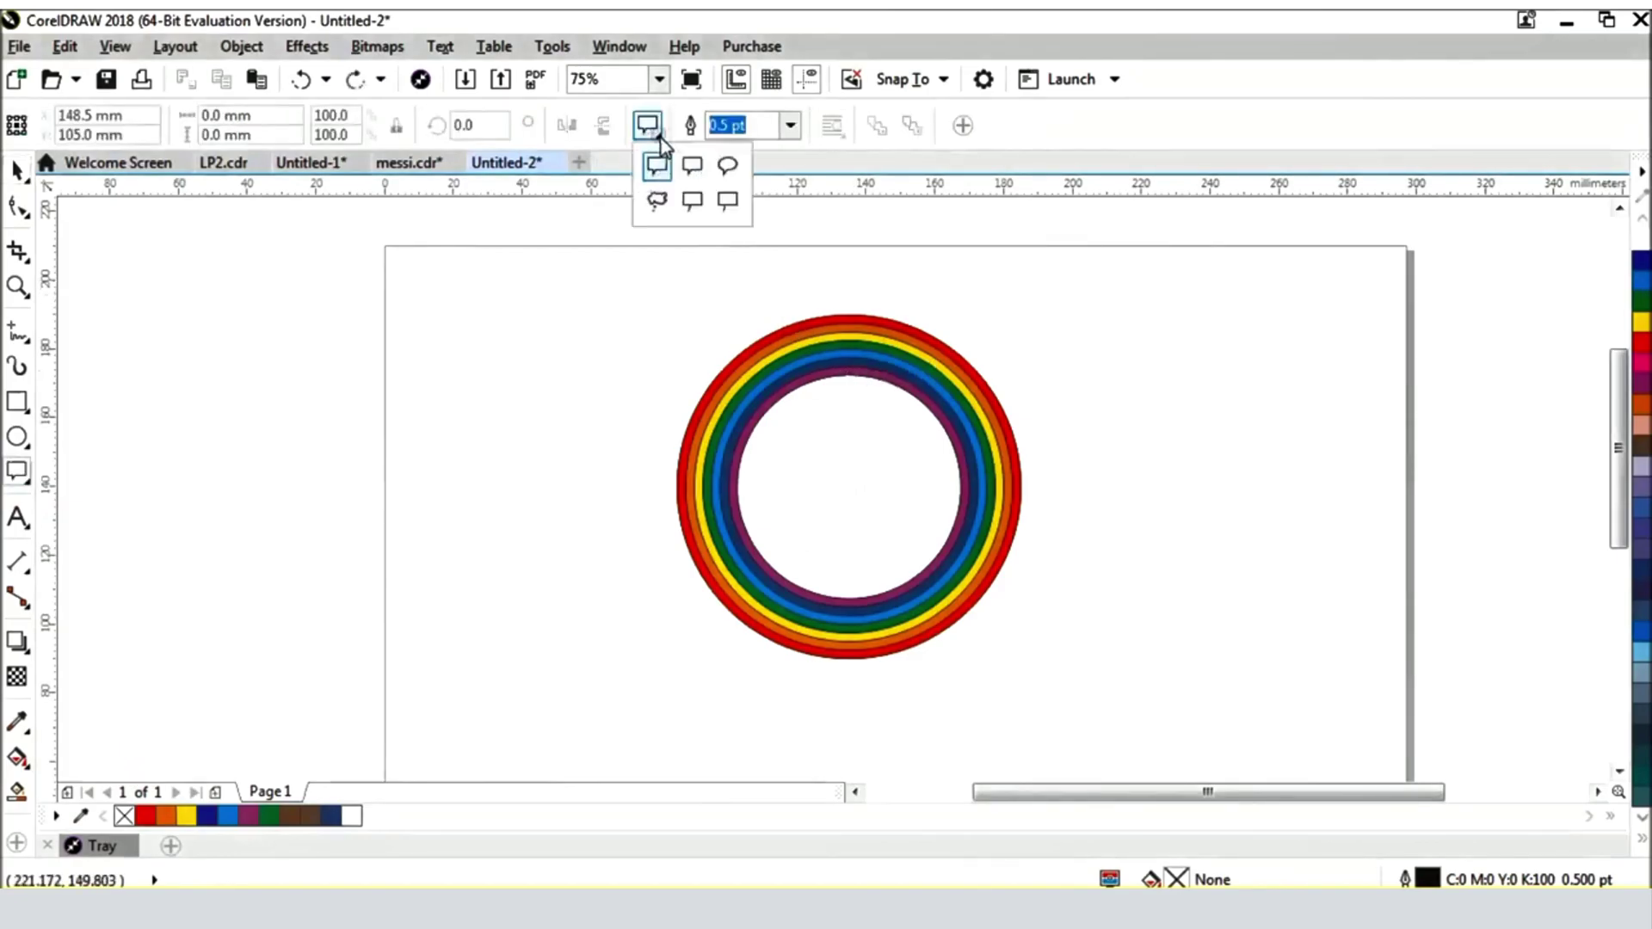
click(656, 201)
drag(430, 328, 629, 472)
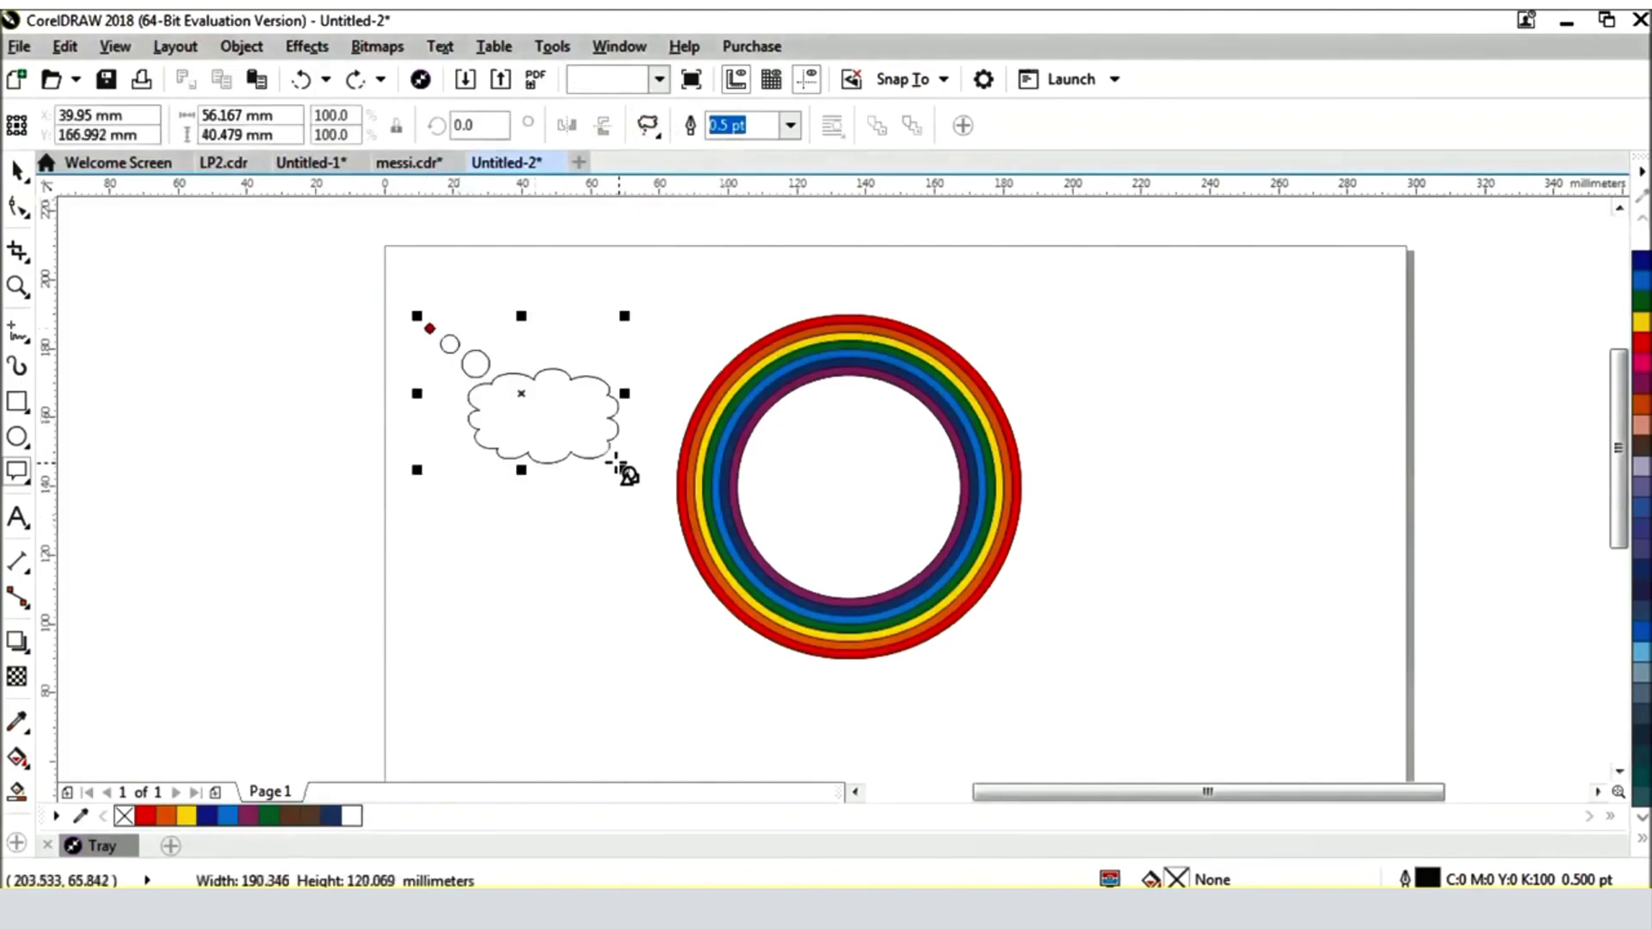
click(24, 179)
click(358, 365)
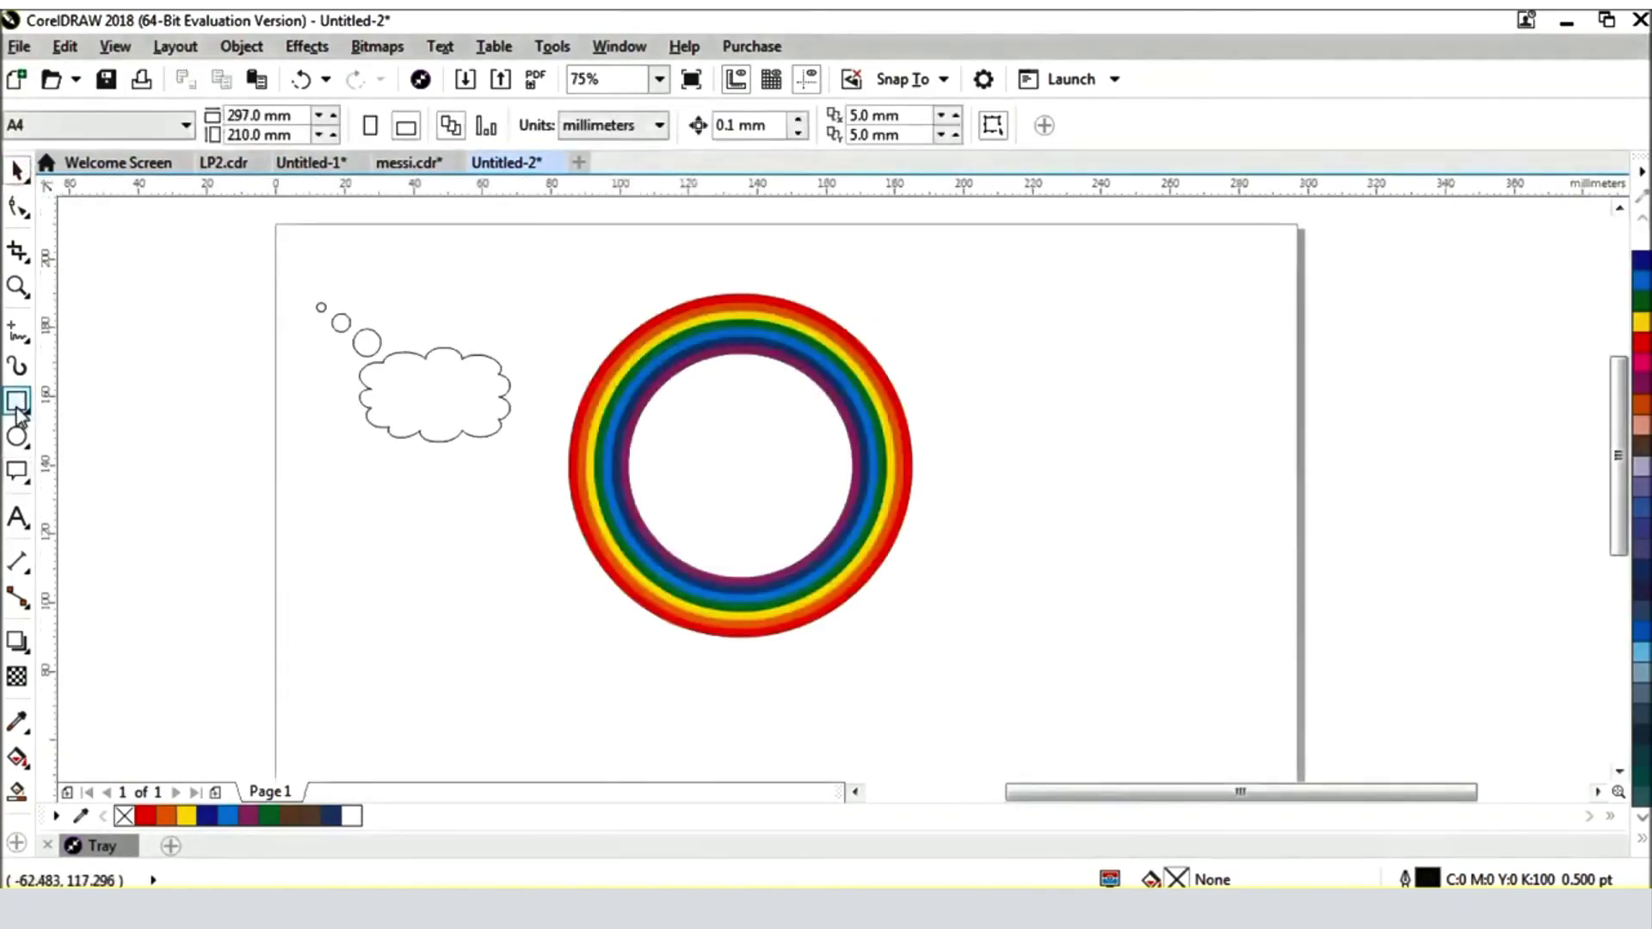
Draw a rectangle about 151 × 57 mm over the ring's lower half and use it to trim the ring, keeping the source object
click(17, 405)
drag(498, 468, 1017, 667)
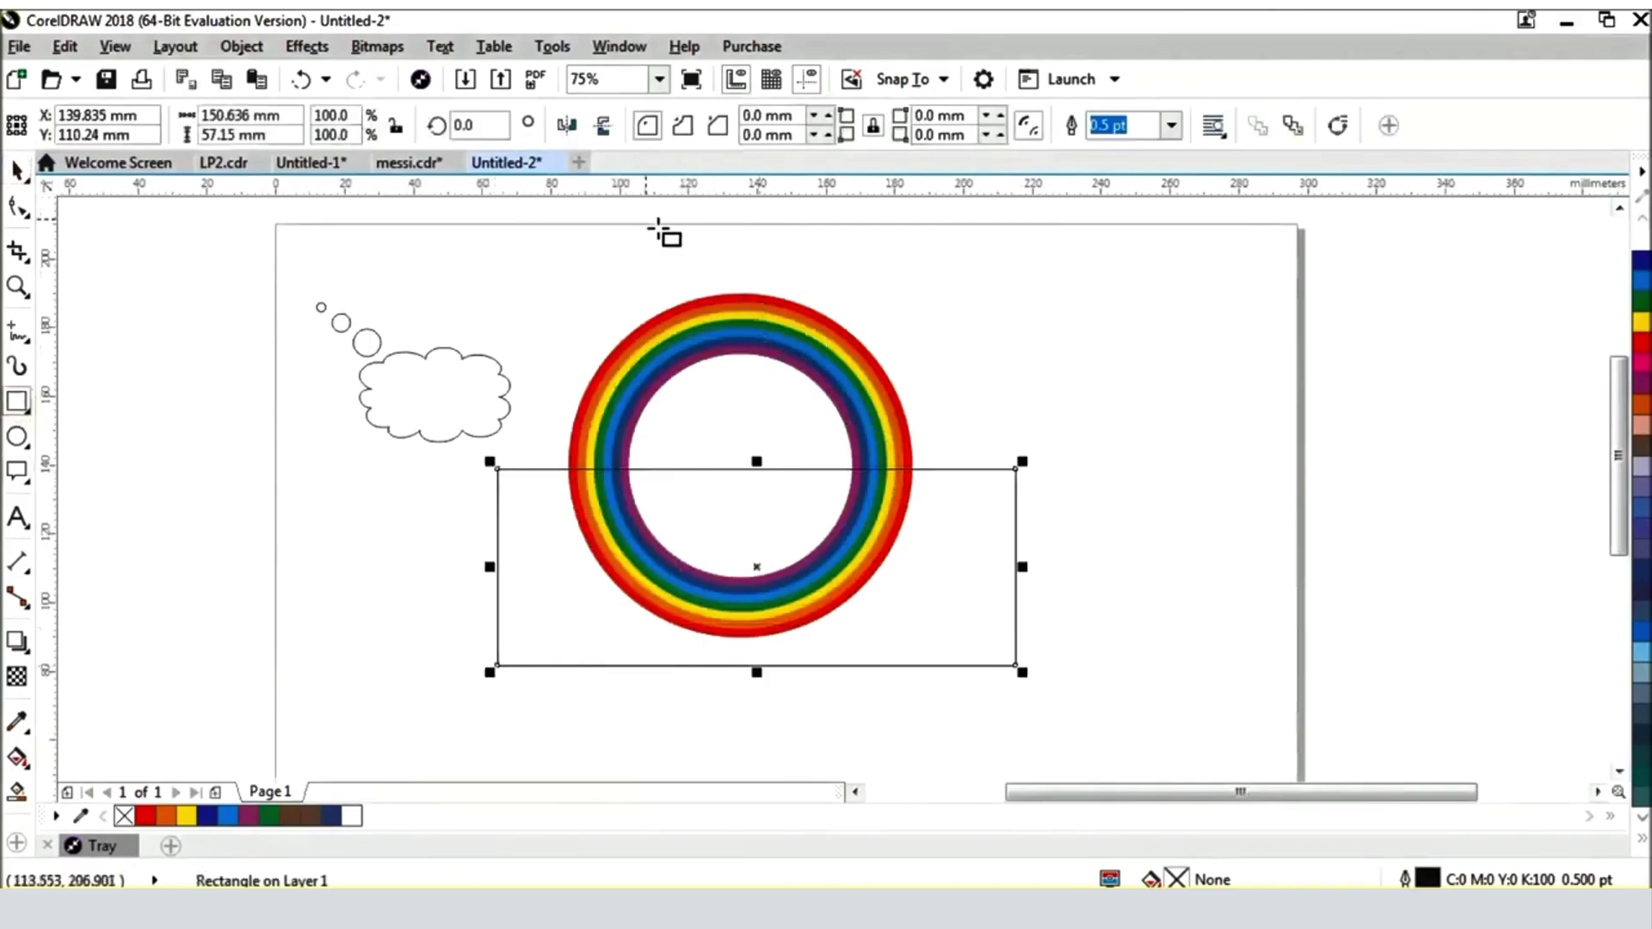
click(241, 46)
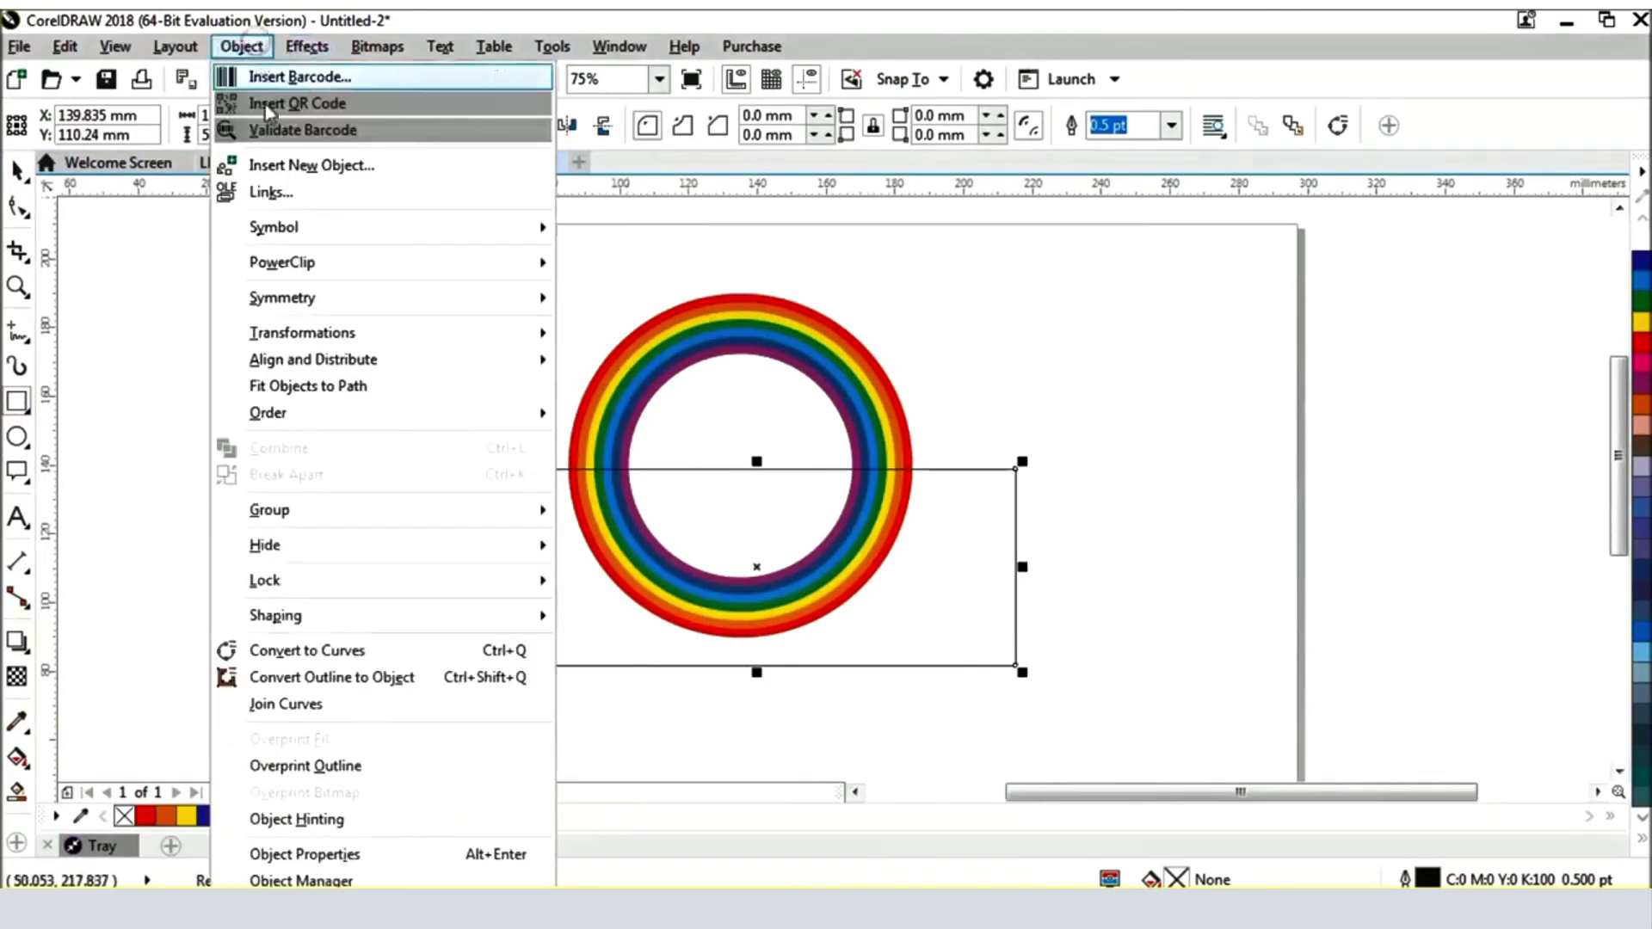
mouse_move(331, 616)
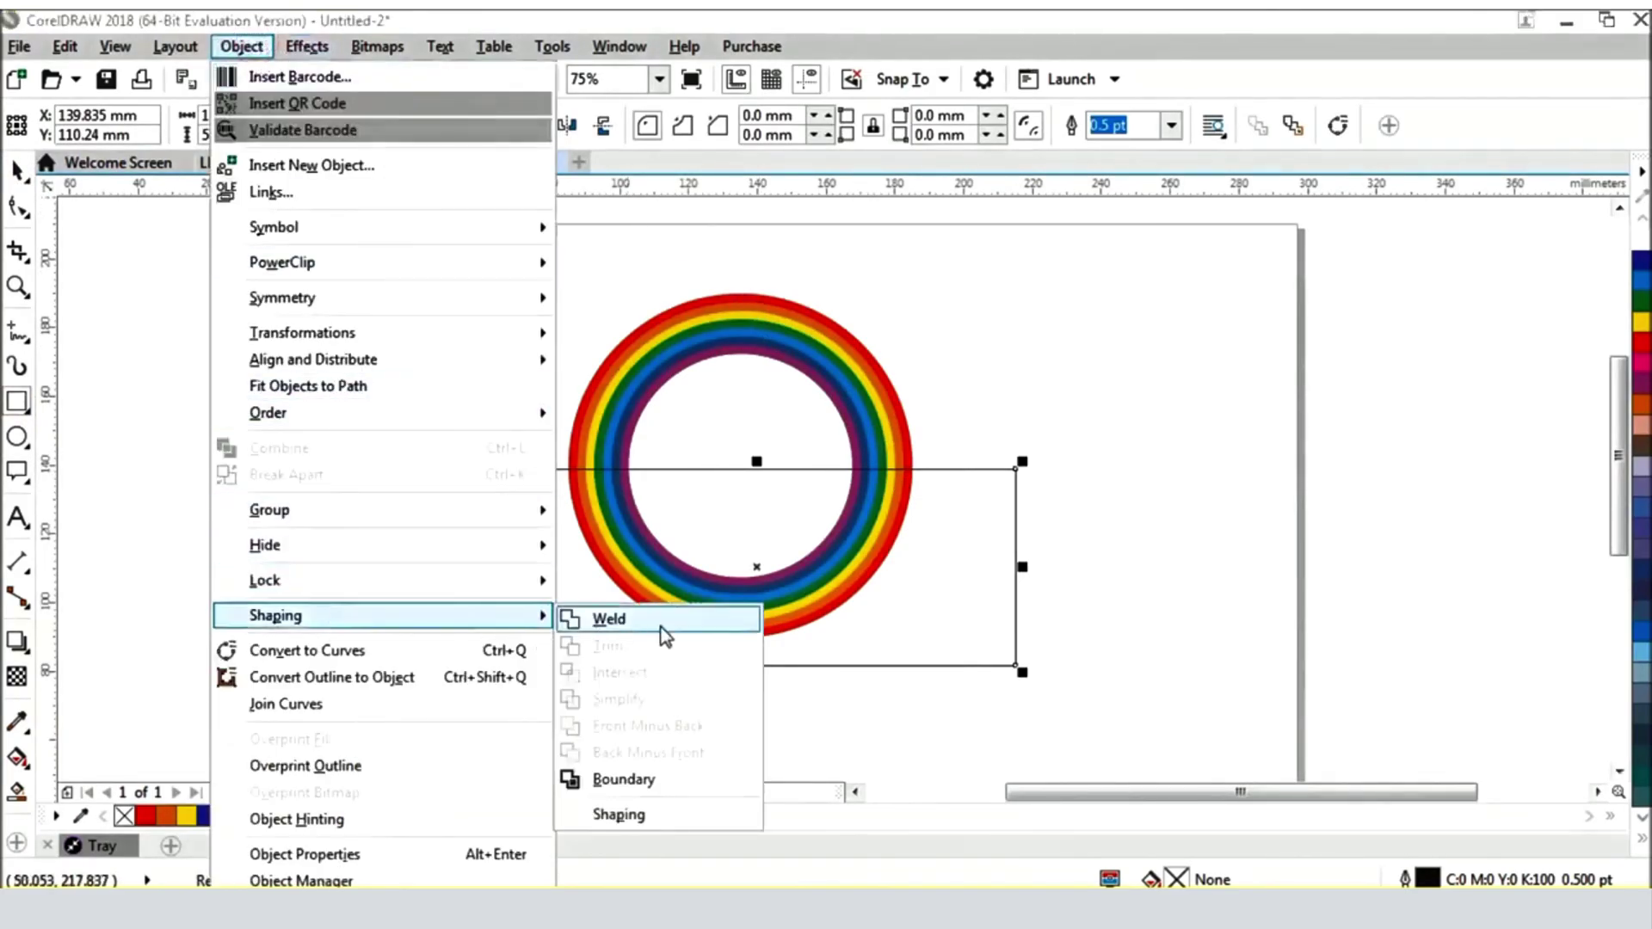
click(652, 817)
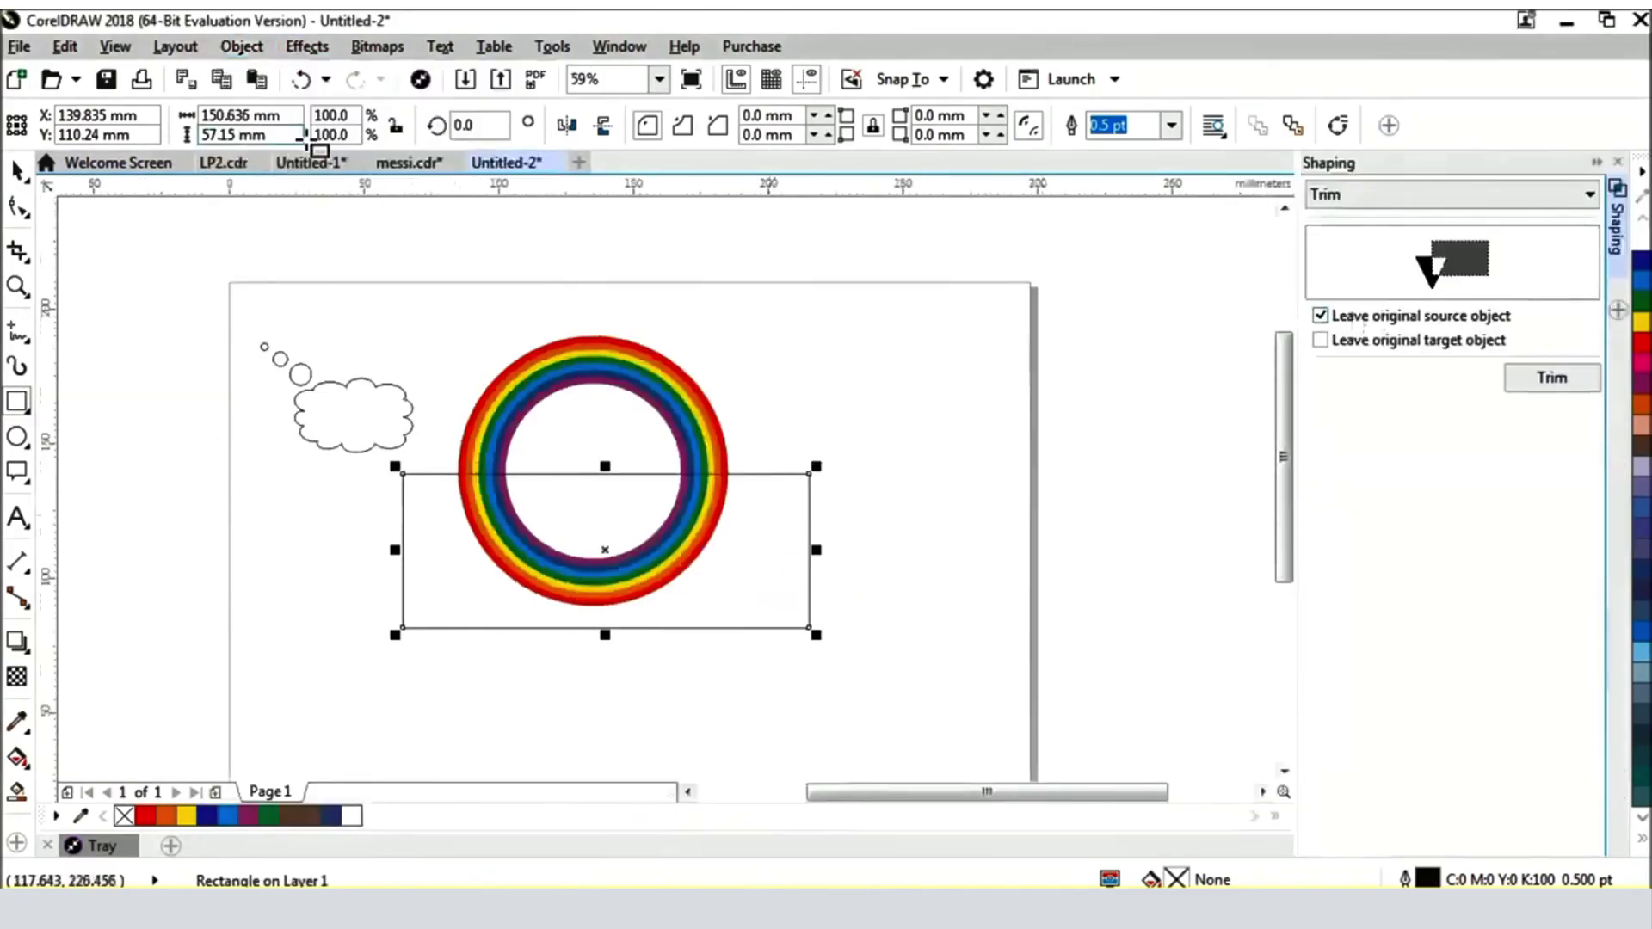
click(1561, 379)
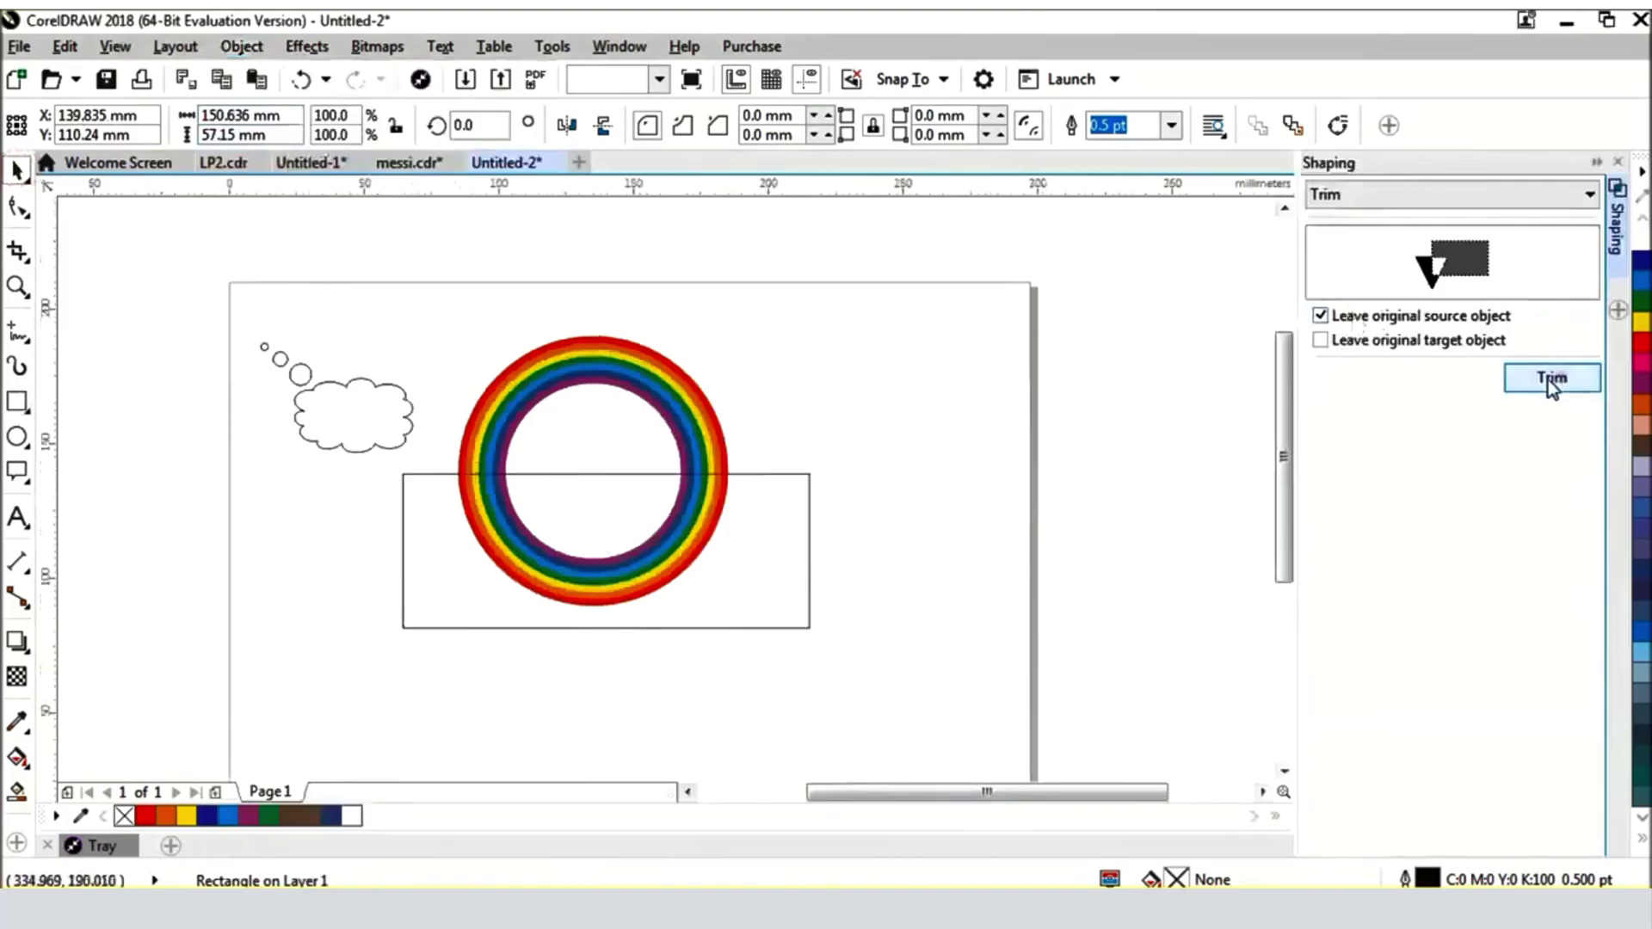
click(669, 535)
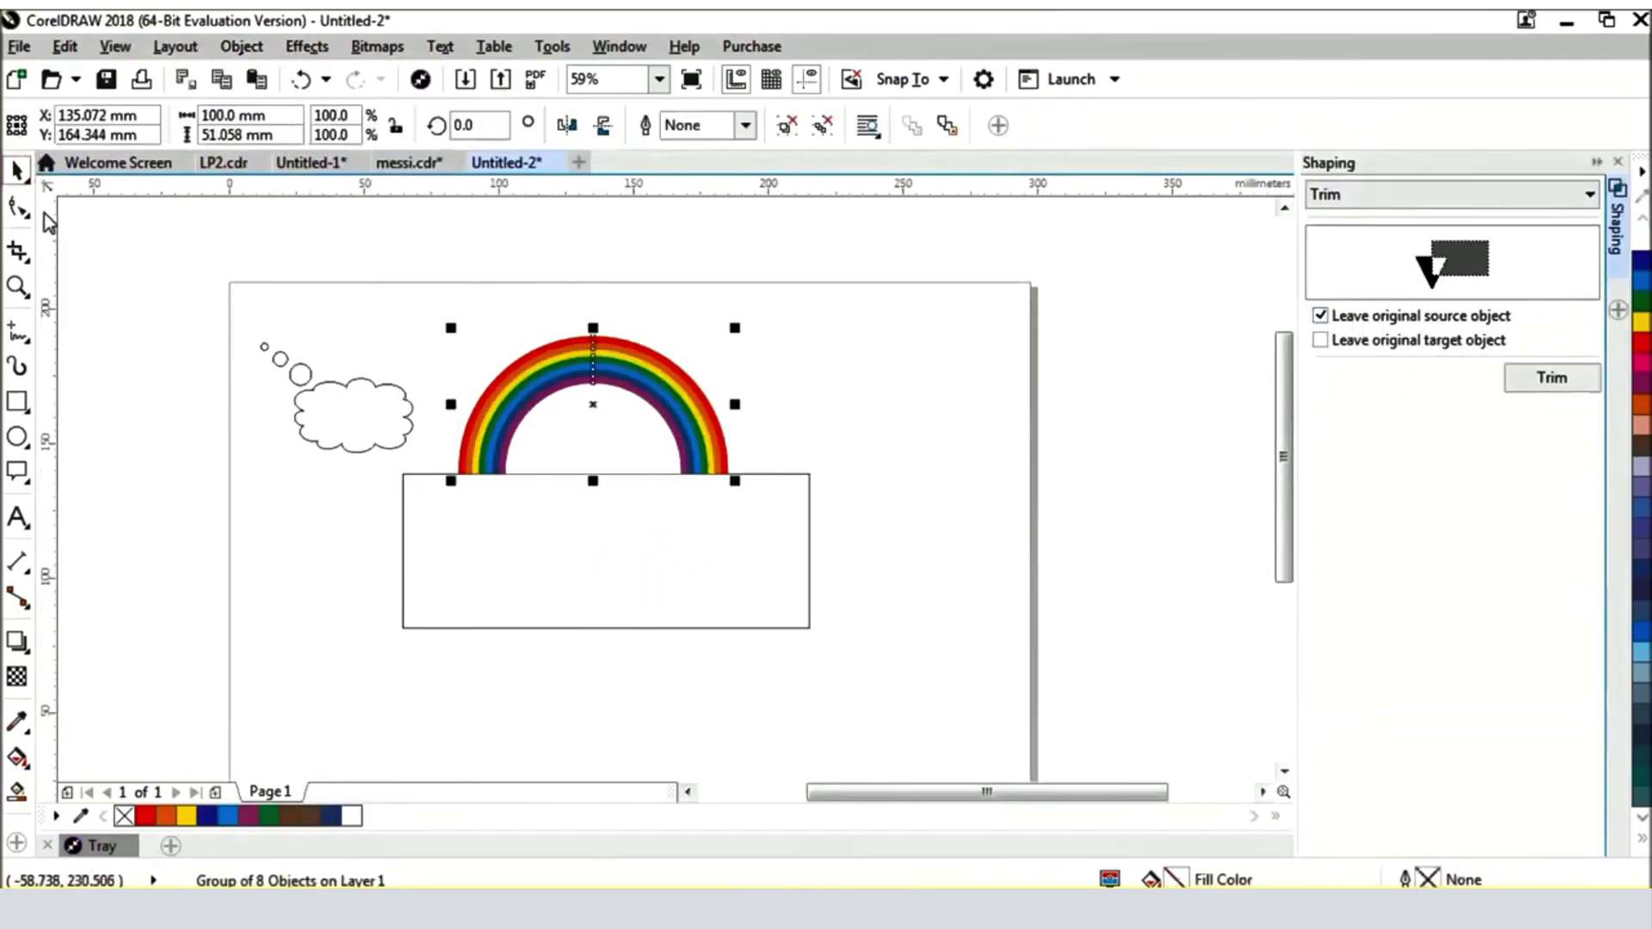
Delete the trimming rectangle below the rainbow and close the Shaping docker
click(155, 276)
click(741, 571)
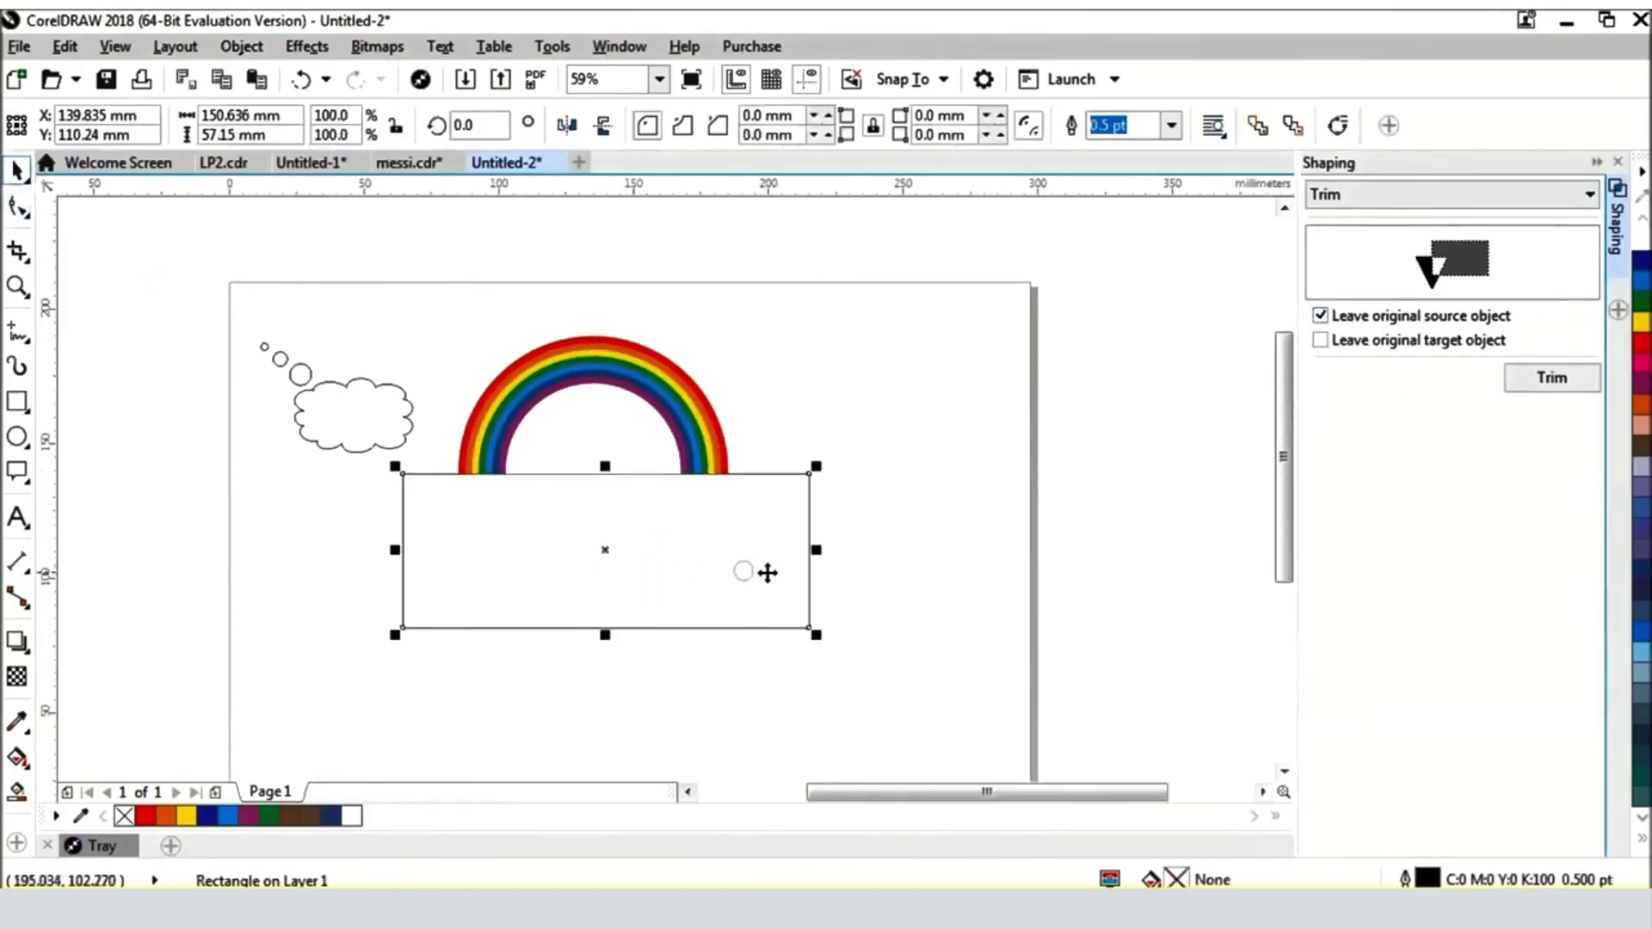
key(Delete)
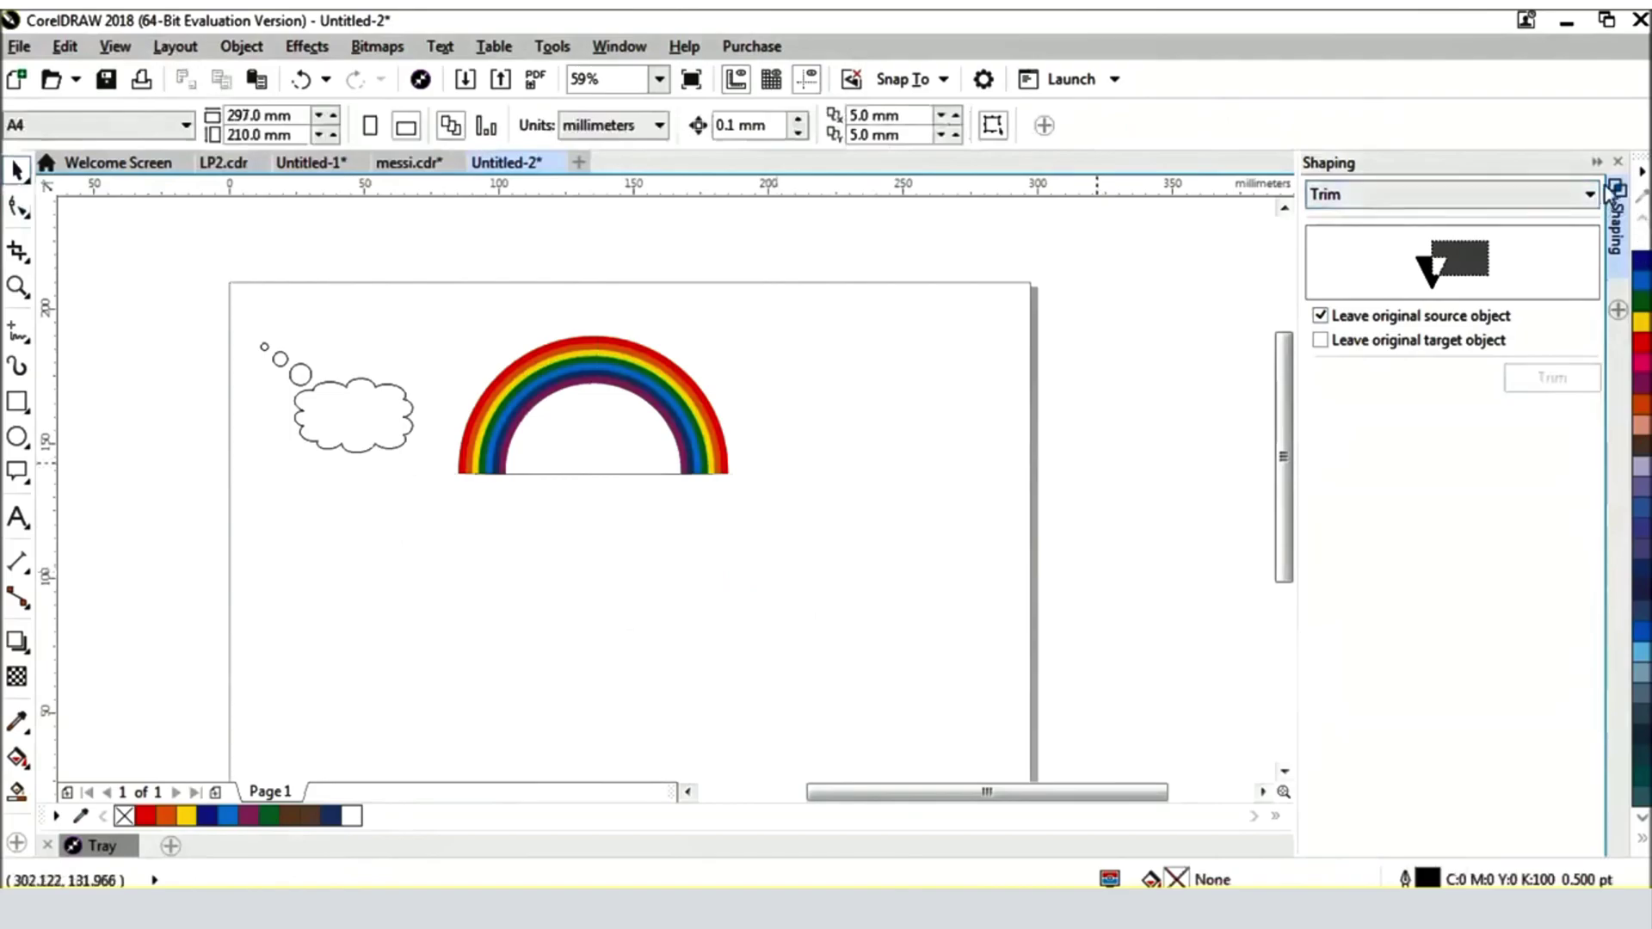
click(1619, 162)
scroll(817, 400, up, 1)
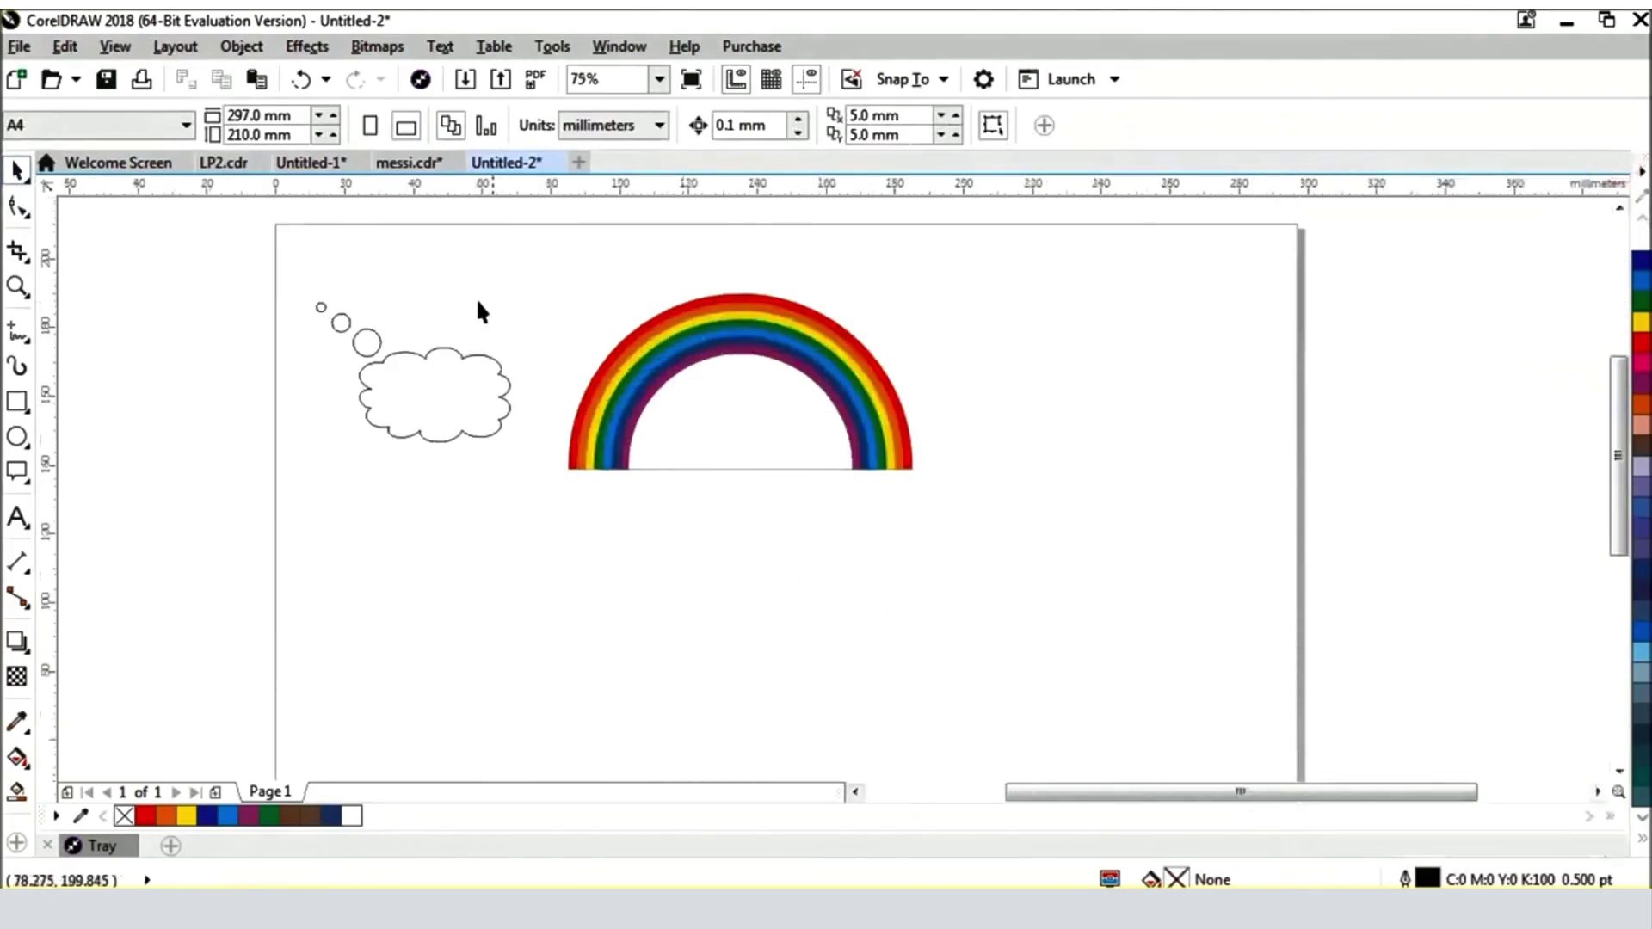
Smart-fill the cloud body of the callout shape with dark blue to create a separate cloud curve
scroll(437, 416, up, 1)
scroll(452, 413, down, 1)
click(451, 416)
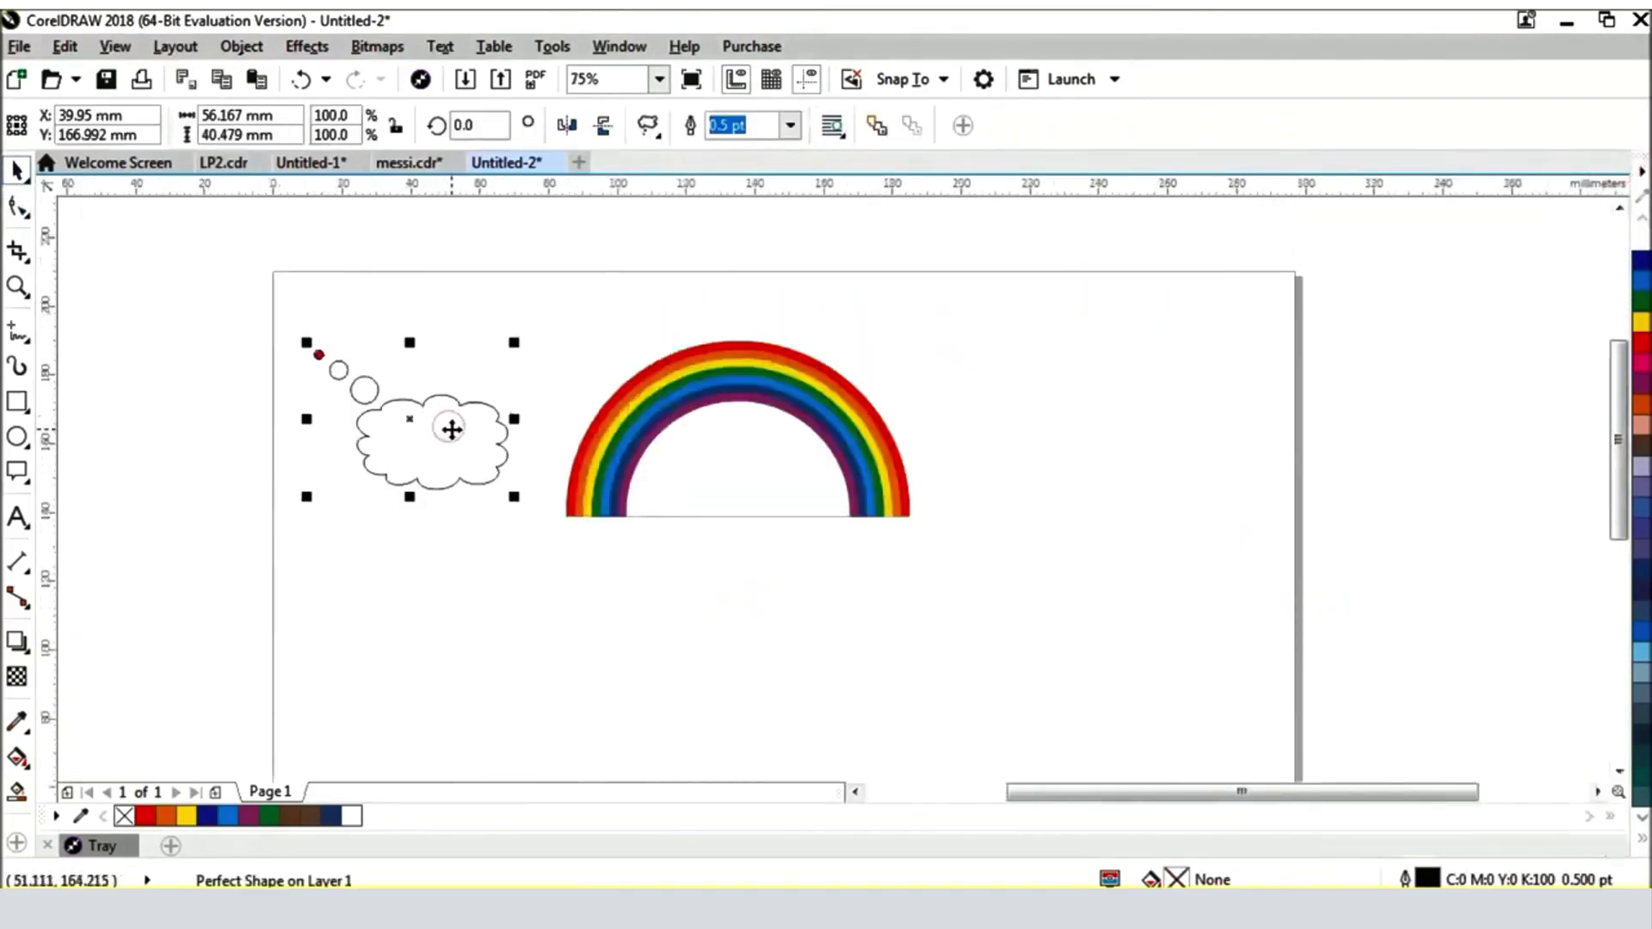
click(17, 793)
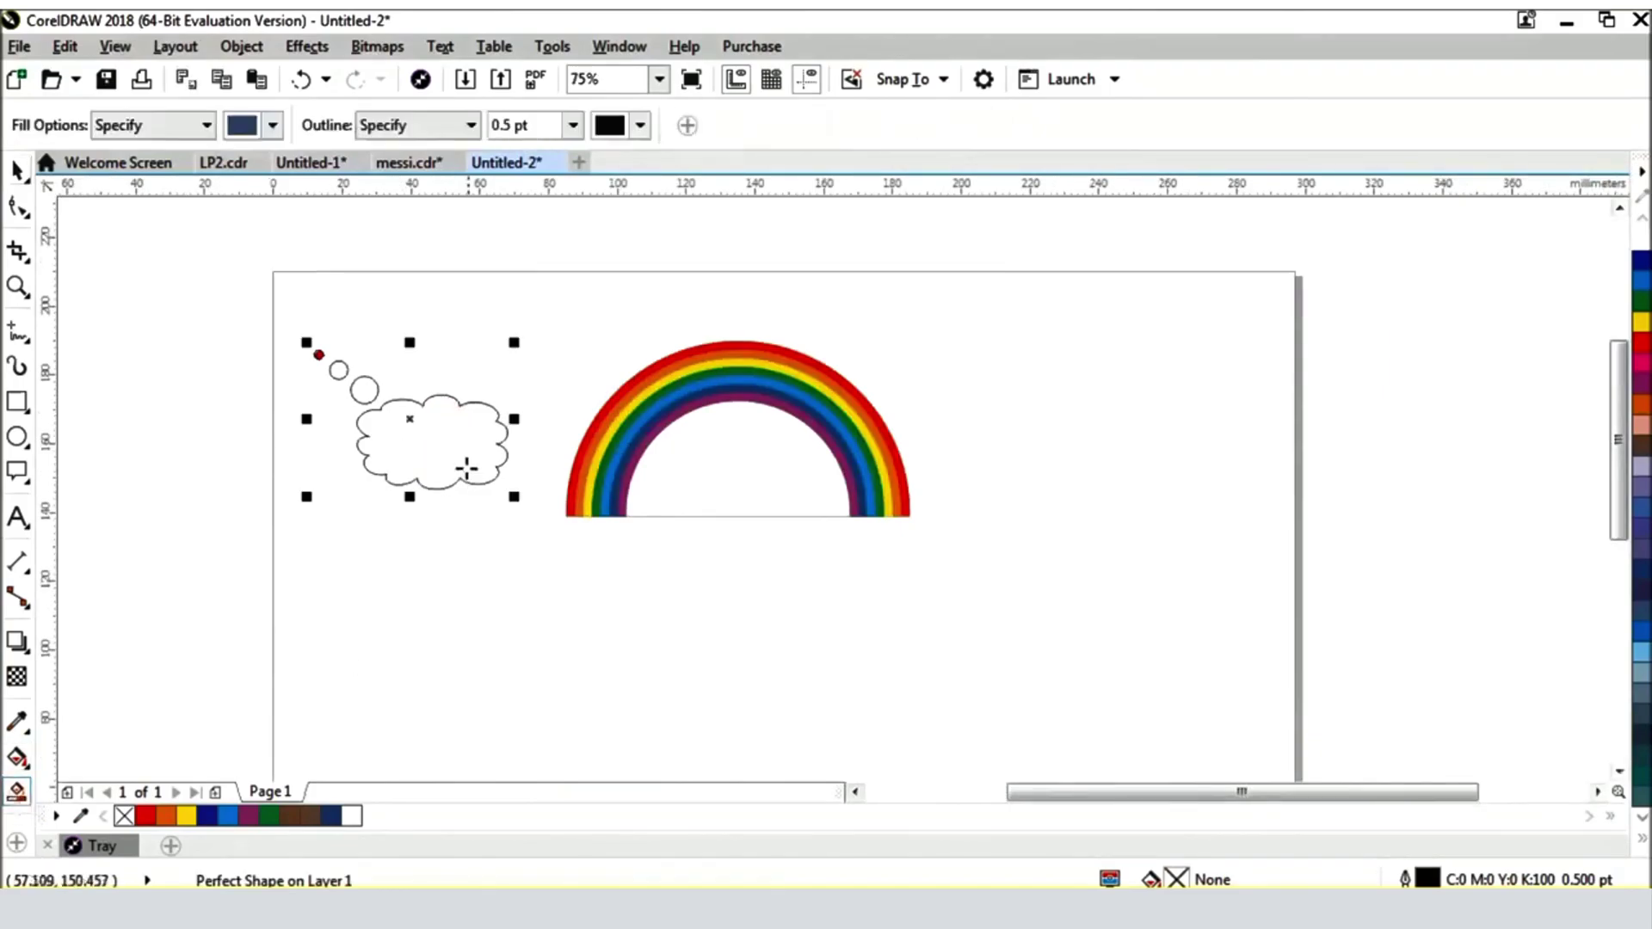
click(458, 464)
scroll(457, 449, up, 2)
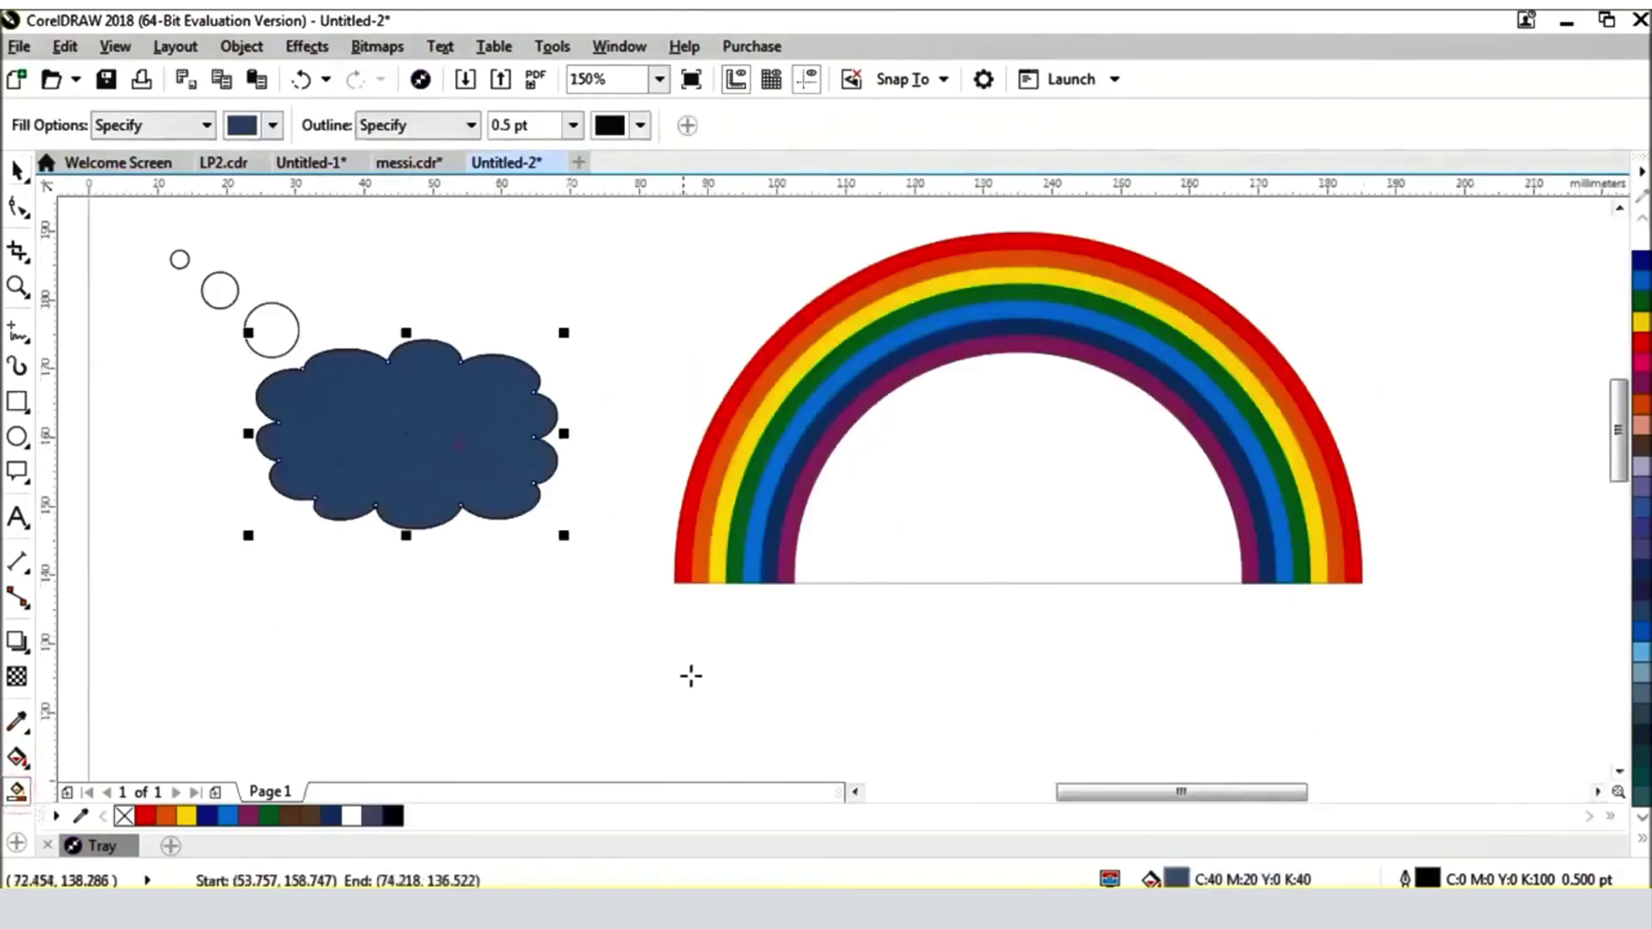
Place one dark blue cloud over the rainbow's left end and another over its right end
click(17, 171)
click(346, 273)
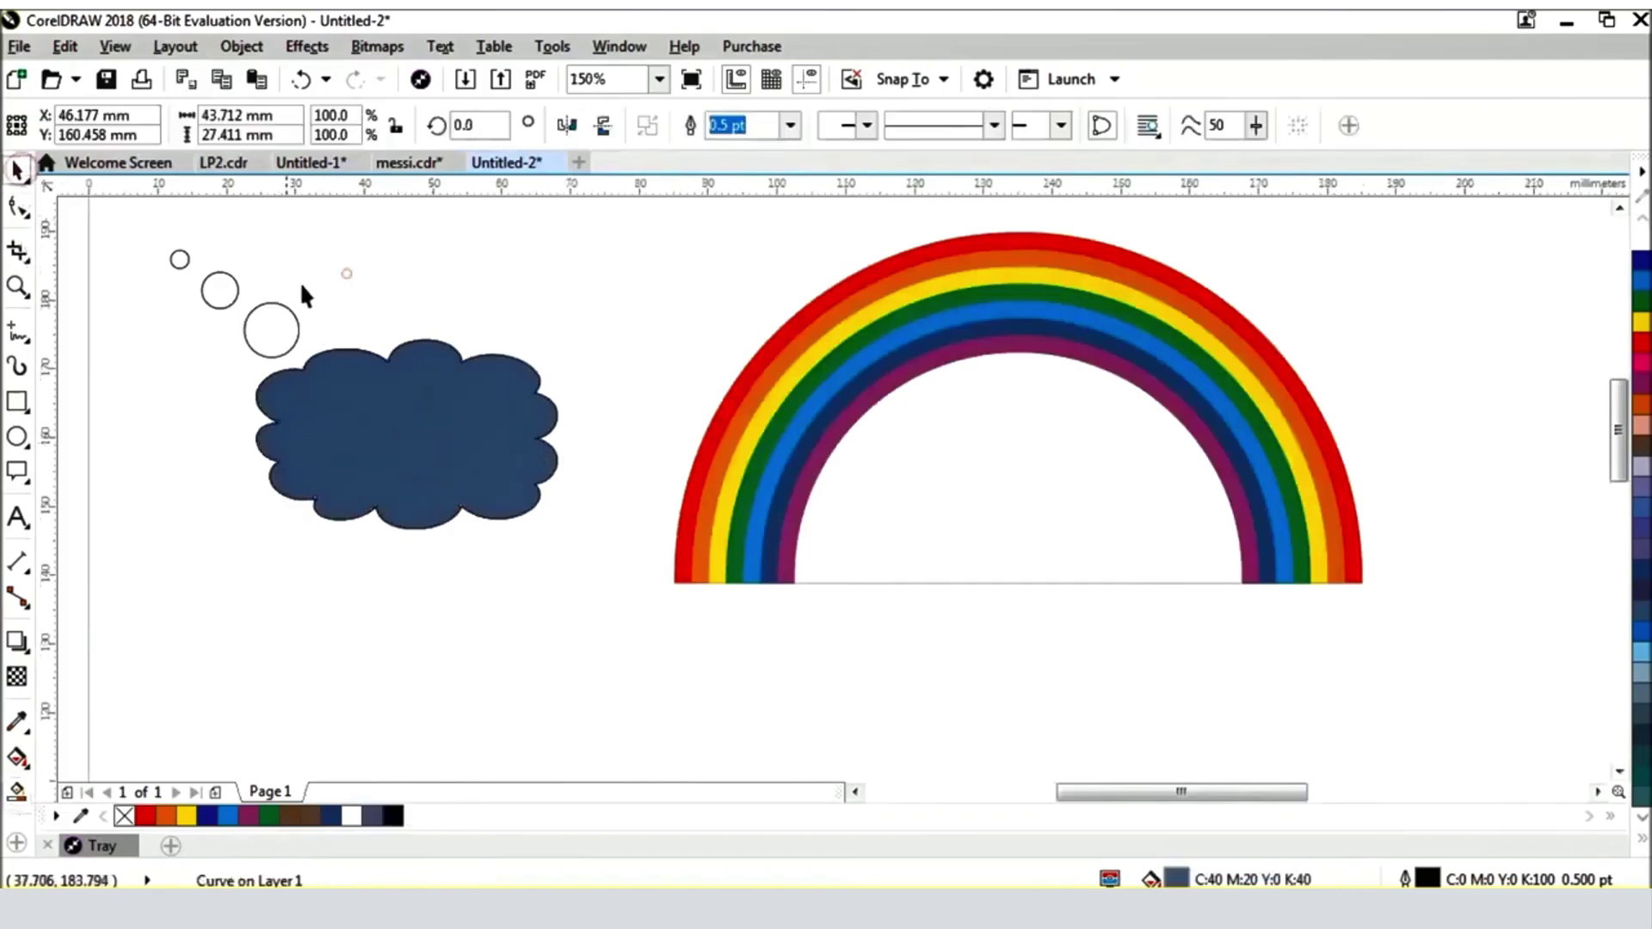
click(276, 308)
scroll(496, 383, down, 1)
click(492, 529)
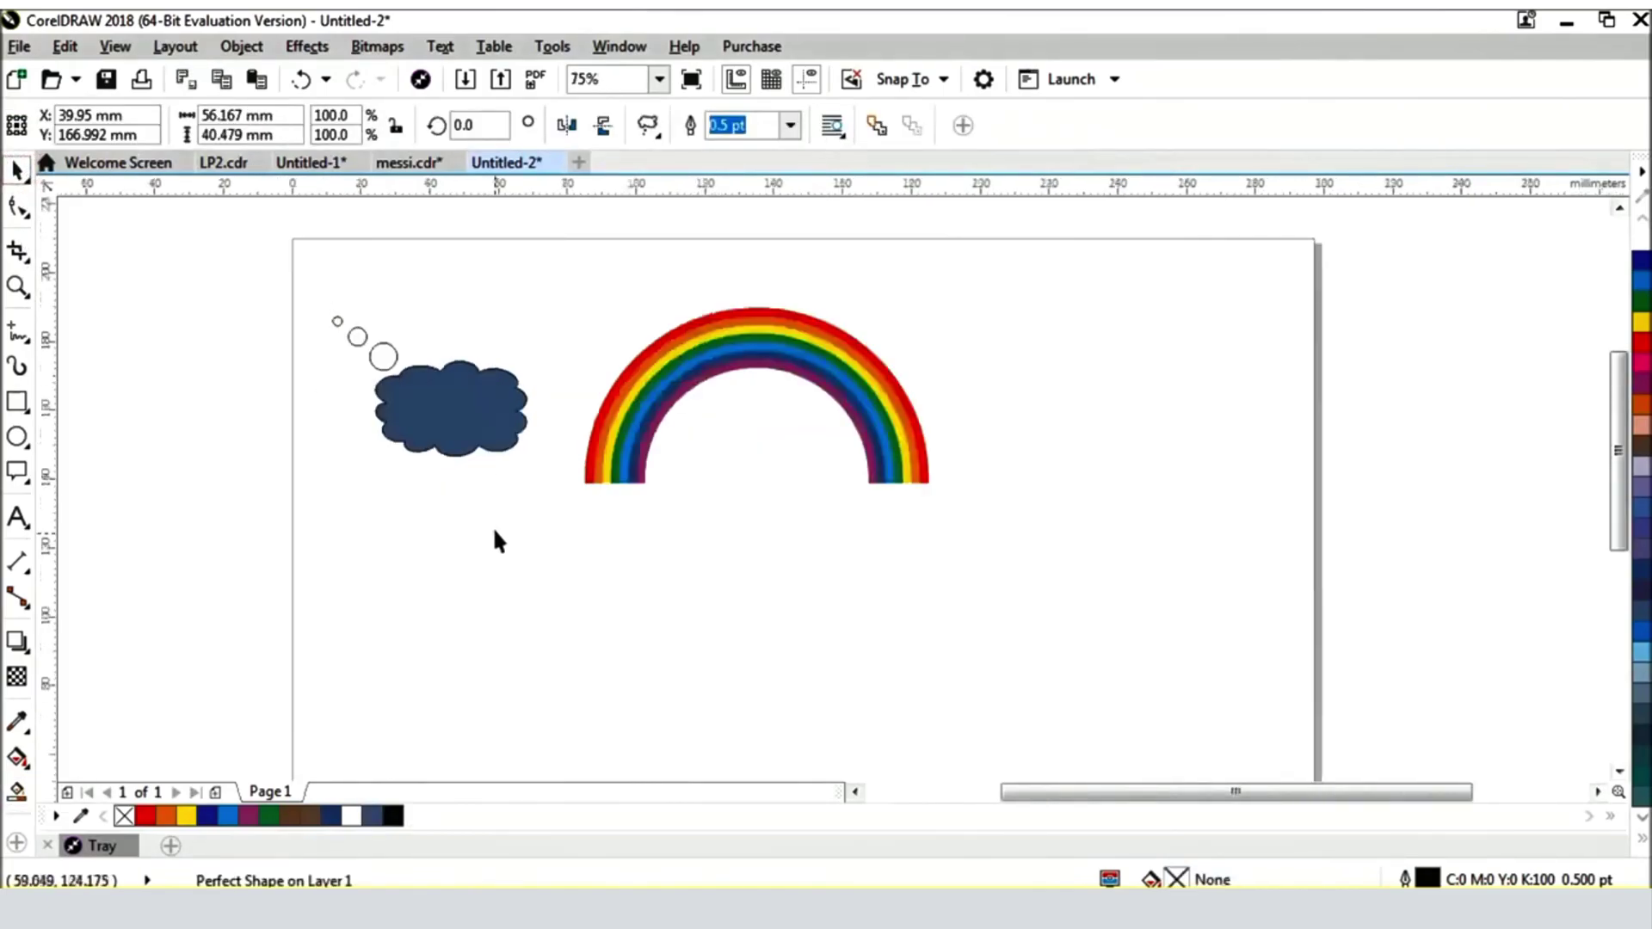
click(458, 425)
drag(457, 425, 632, 533)
click(304, 292)
drag(456, 412, 909, 517)
click(1075, 502)
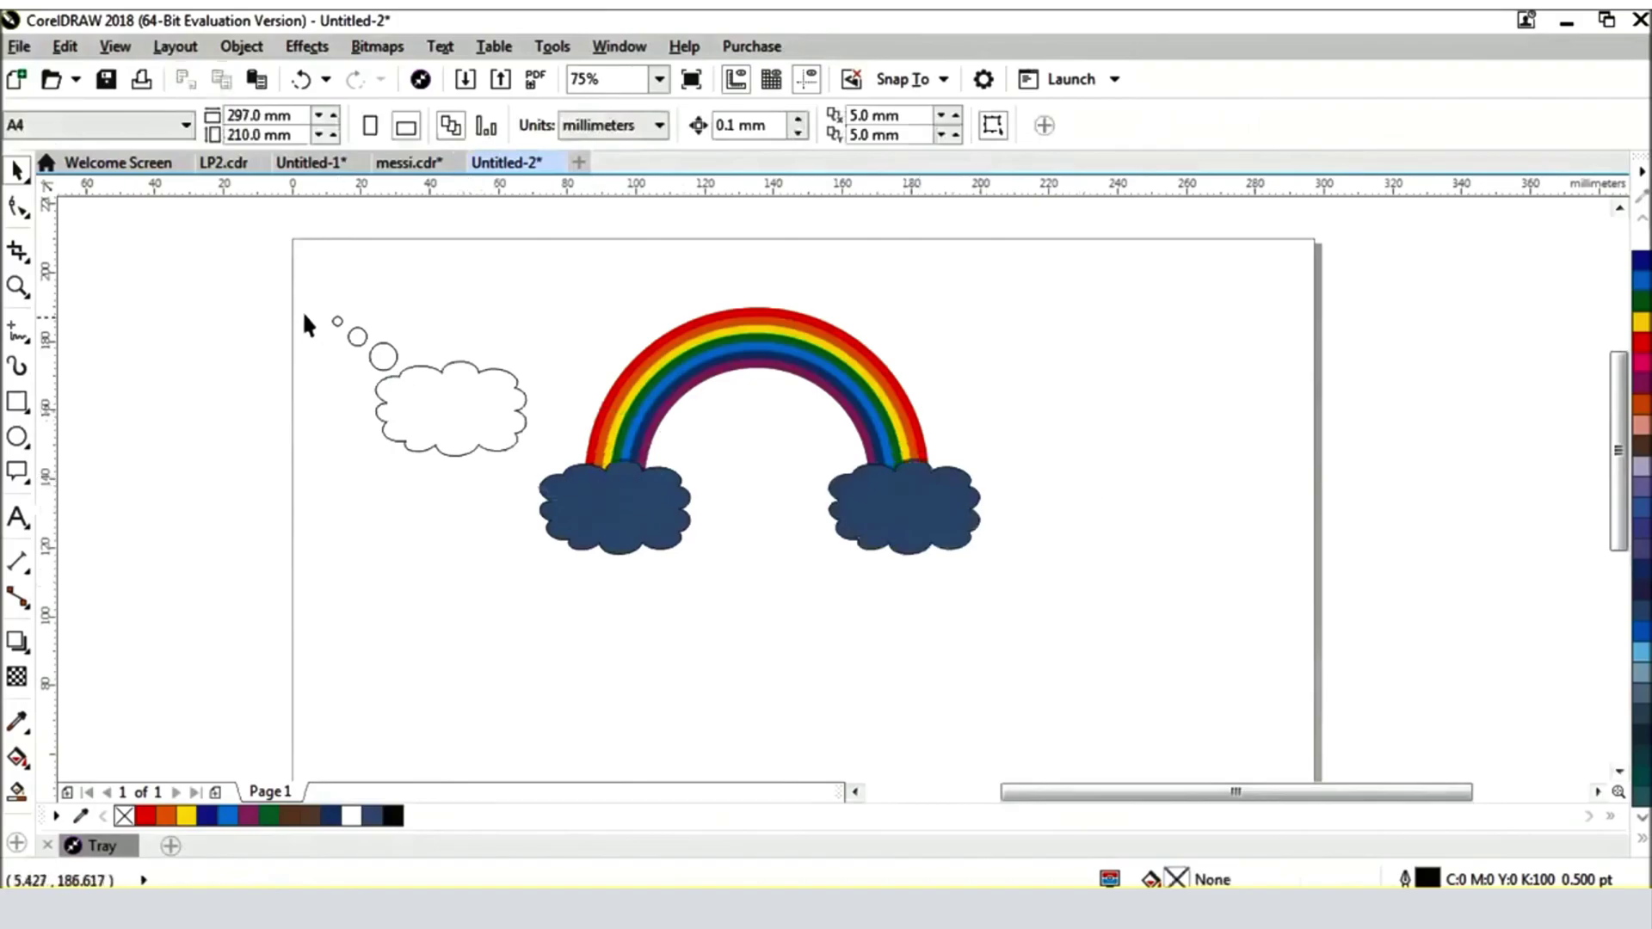
Delete the original thought-cloud callout shape beside the rainbow
drag(538, 473, 542, 474)
key(Delete)
scroll(802, 466, up, 2)
scroll(802, 466, down, 2)
scroll(760, 482, up, 2)
scroll(760, 482, down, 2)
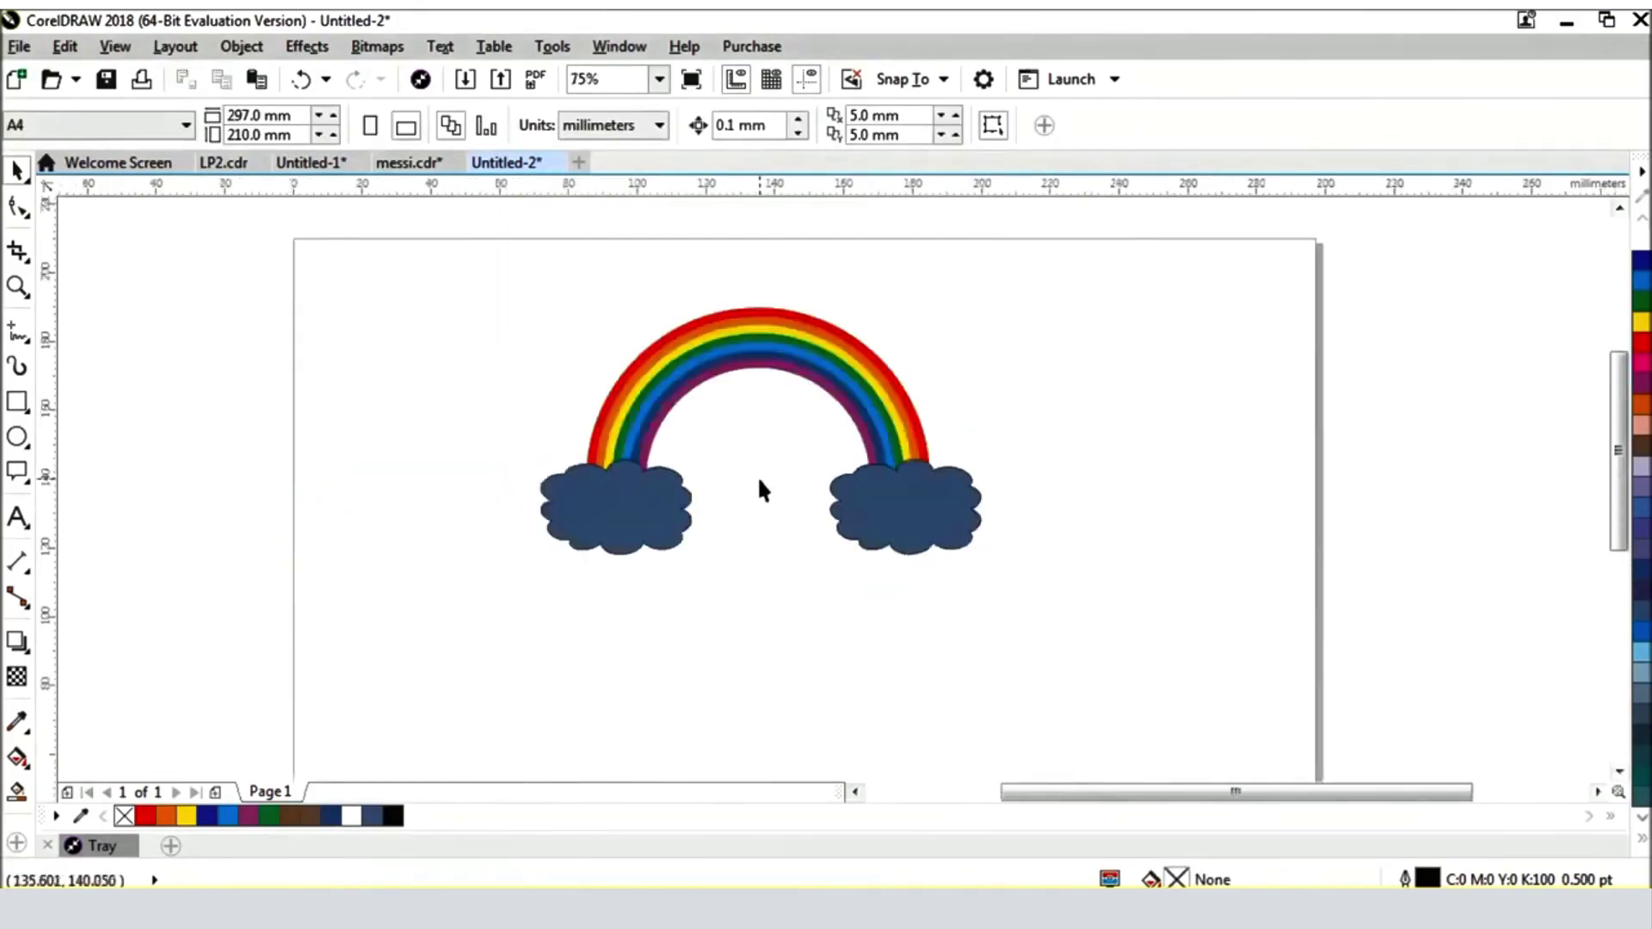
Fill both clouds at the rainbow's ends with white
click(944, 514)
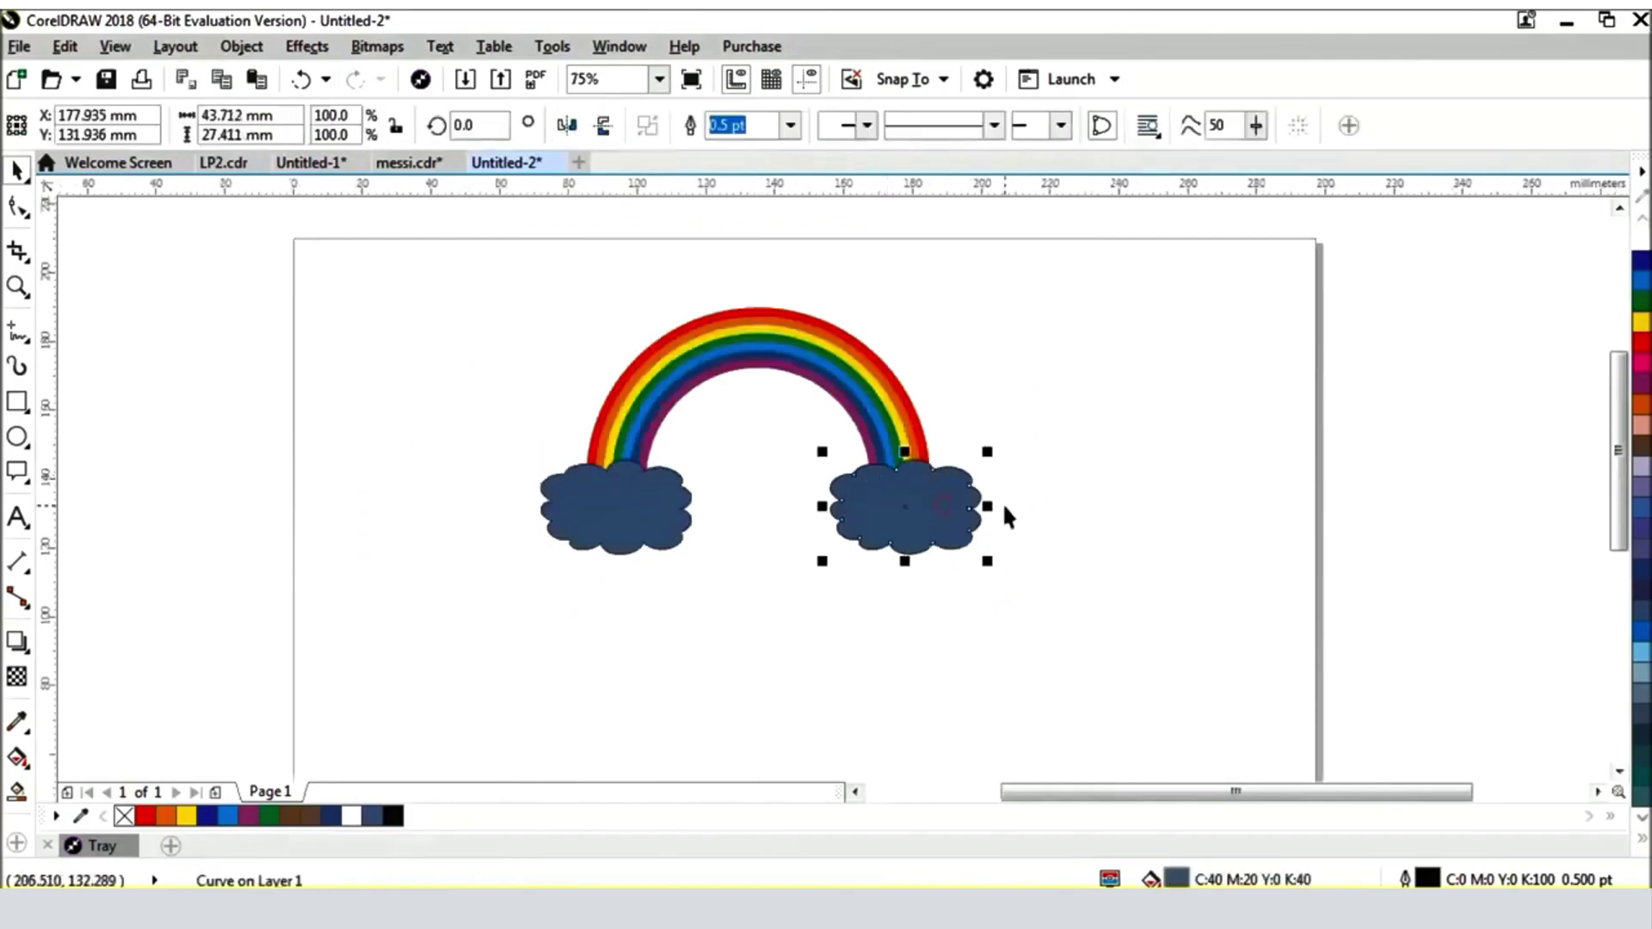
click(1641, 244)
click(631, 523)
click(1641, 243)
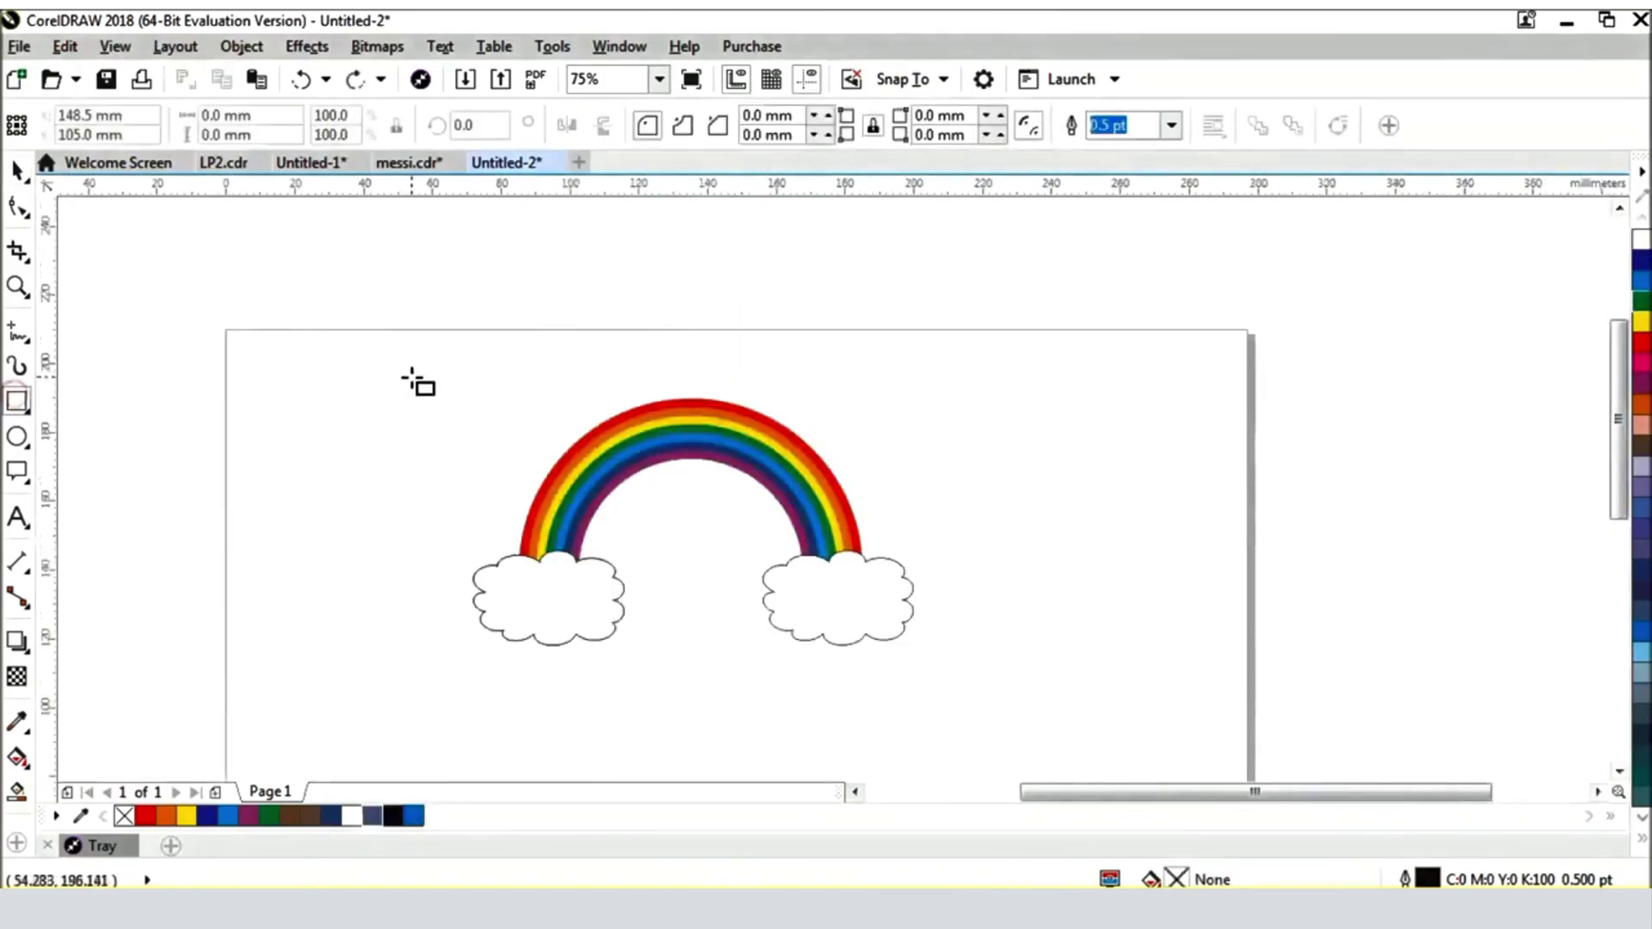
Draw a rectangle about 190 × 122 mm around the rainbow and give it a vertical fountain fill from cyan up to white
mouse_move(370, 368)
mouse_down()
mouse_move(885, 701)
mouse_move(1132, 775)
mouse_move(1185, 738)
mouse_move(1076, 760)
mouse_move(1028, 732)
mouse_up()
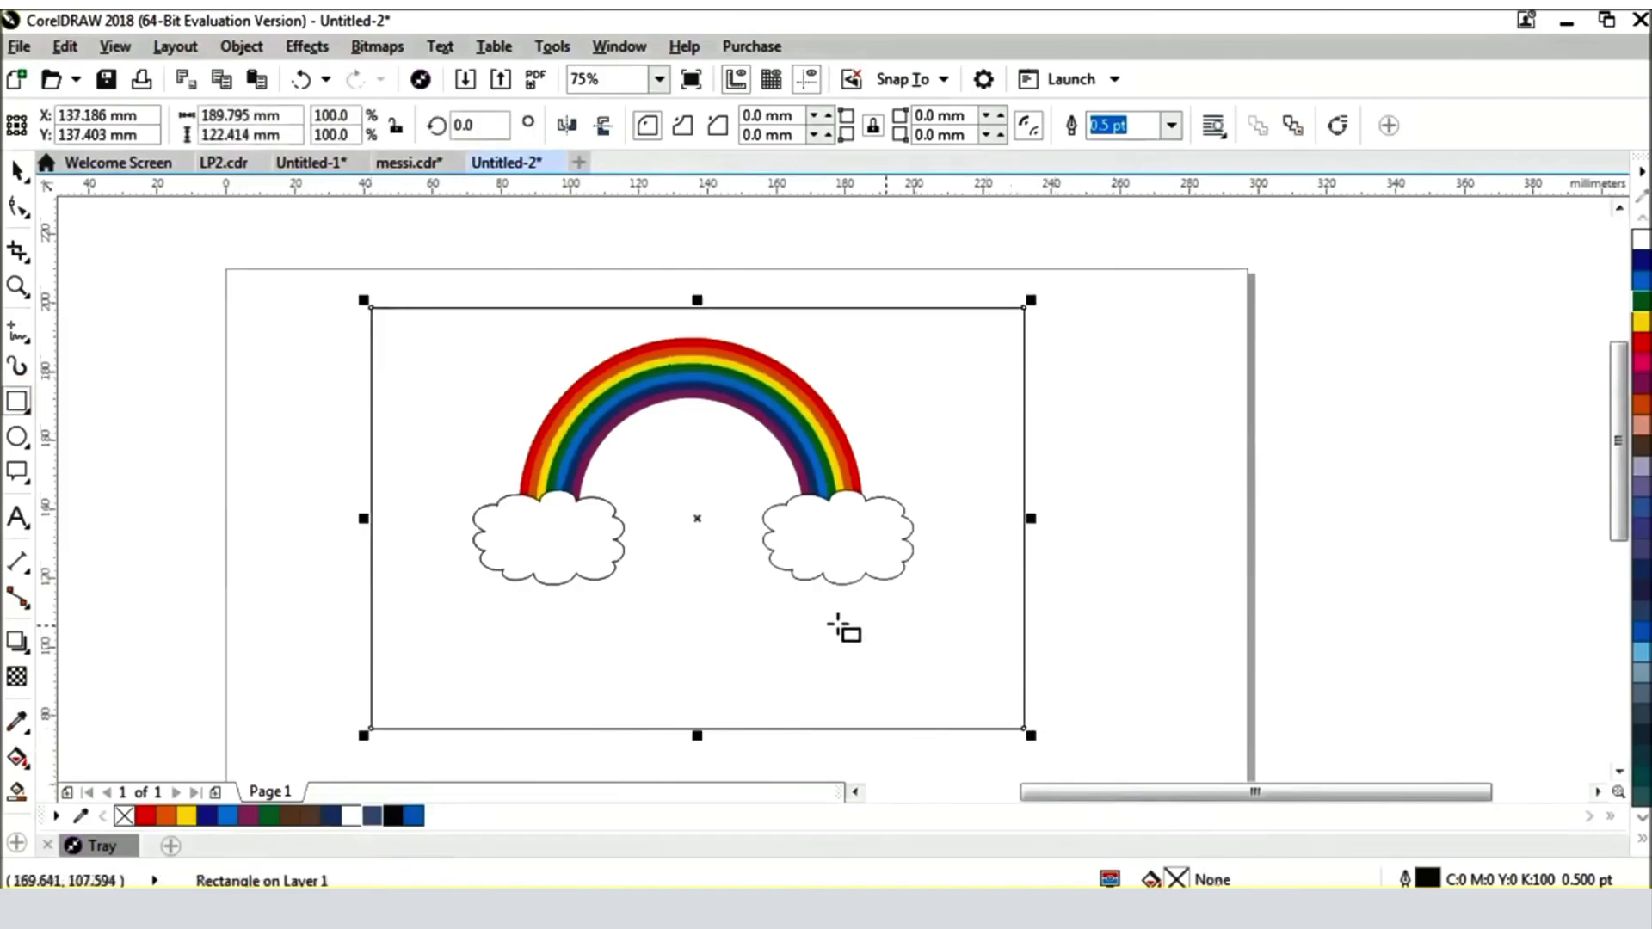
click(1641, 281)
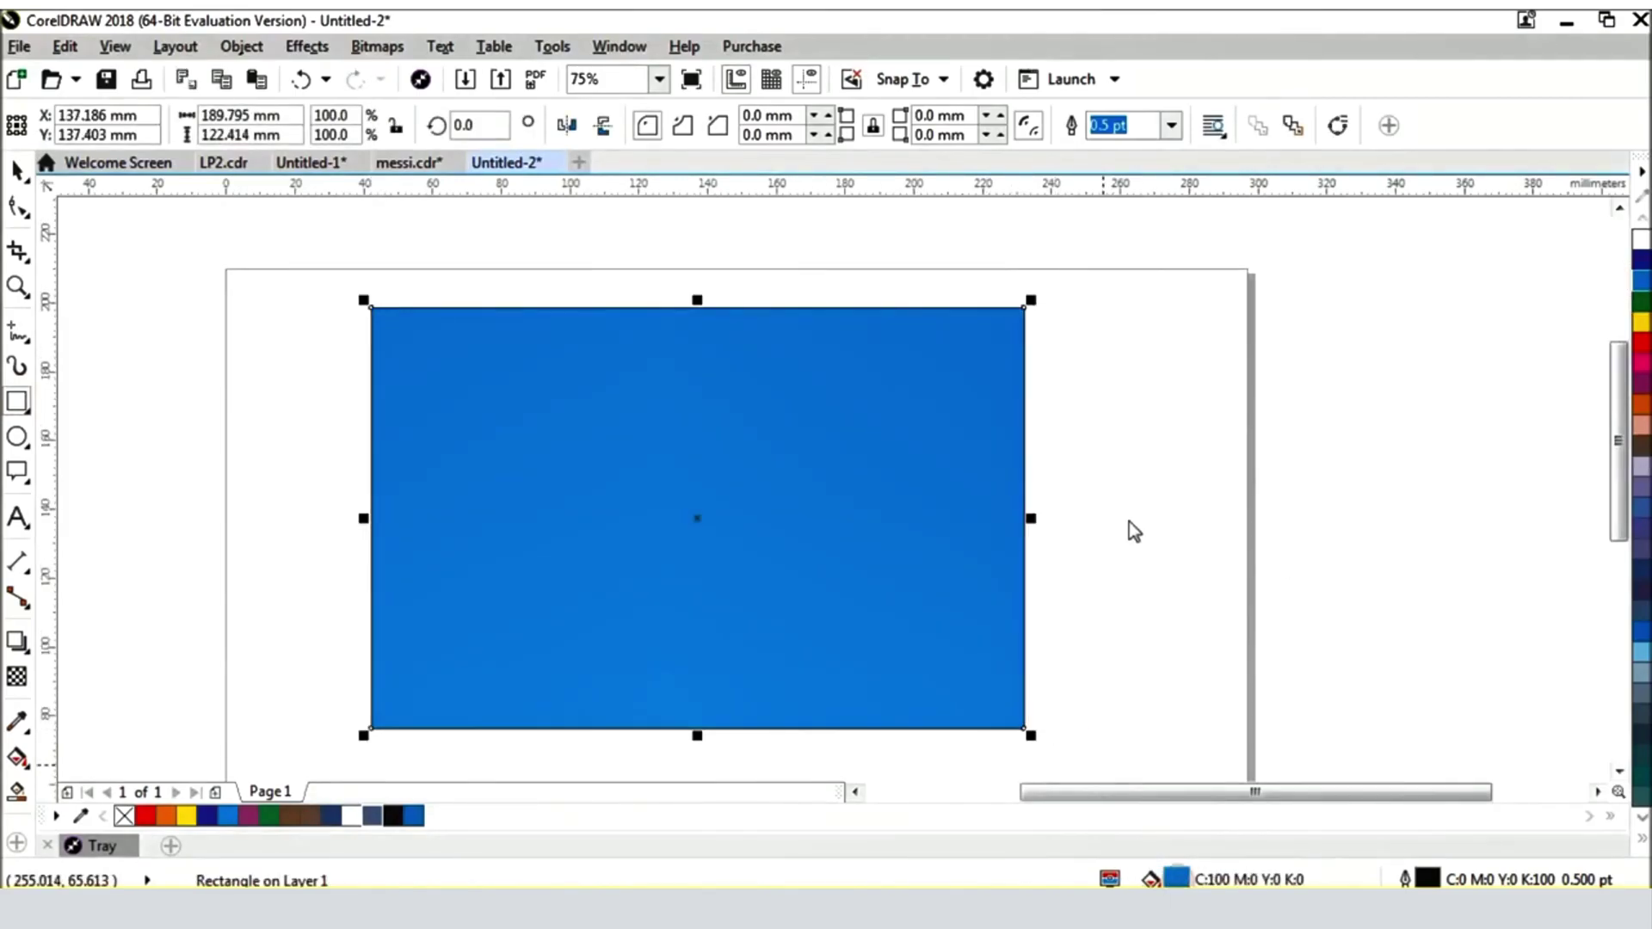
key(shift+F11)
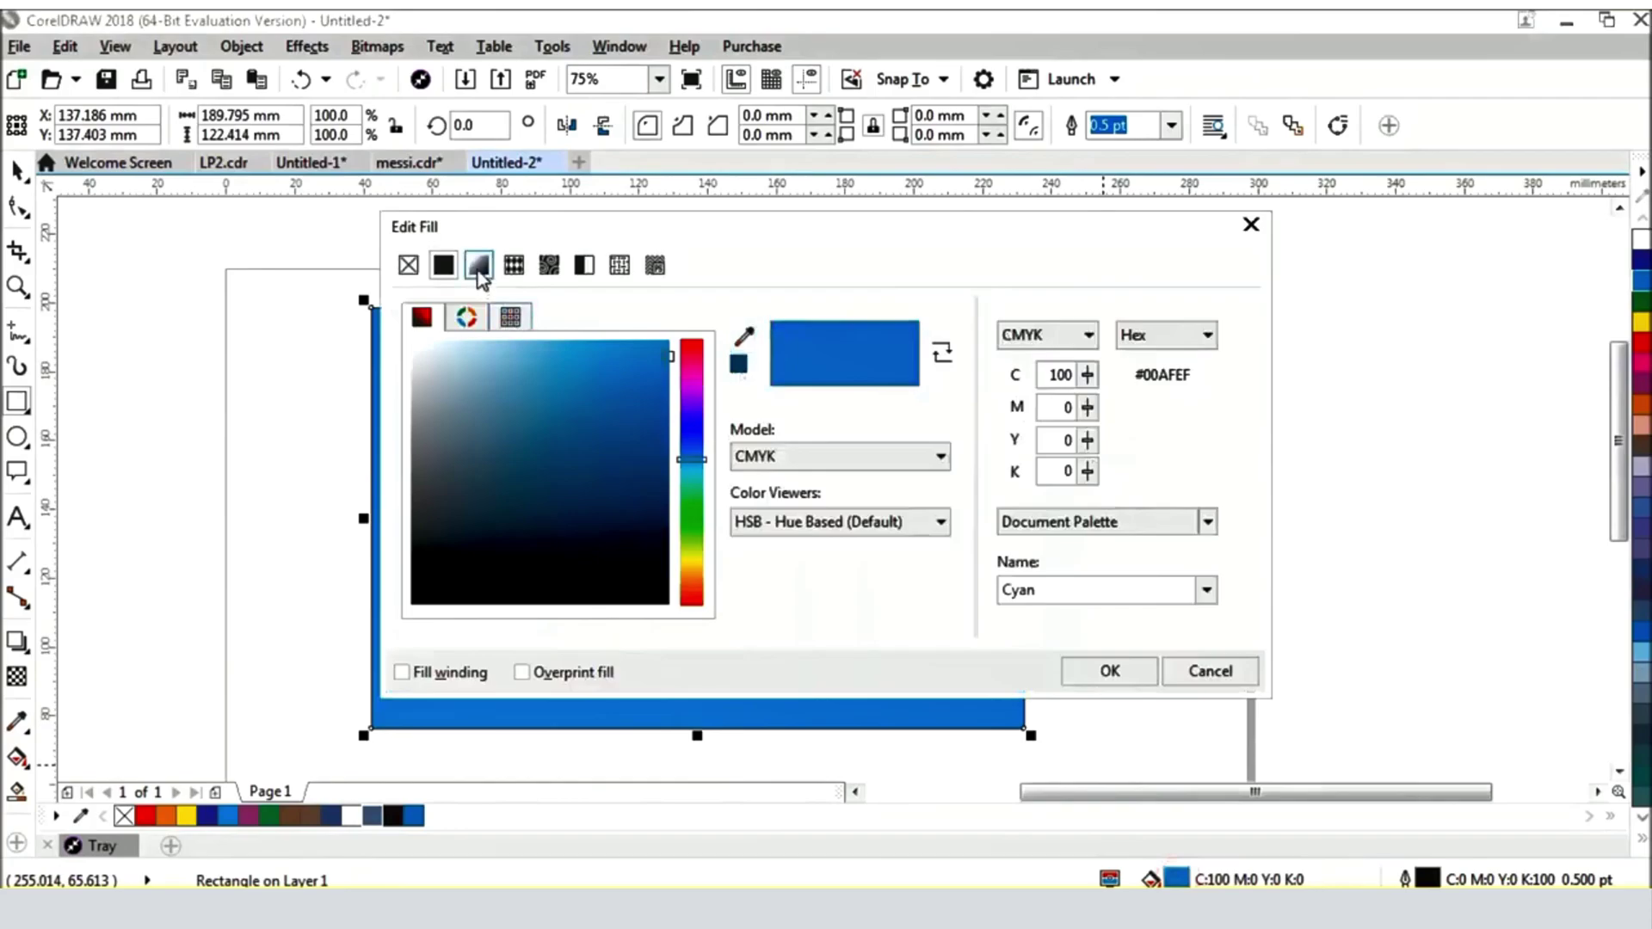
click(479, 267)
drag(528, 344, 499, 301)
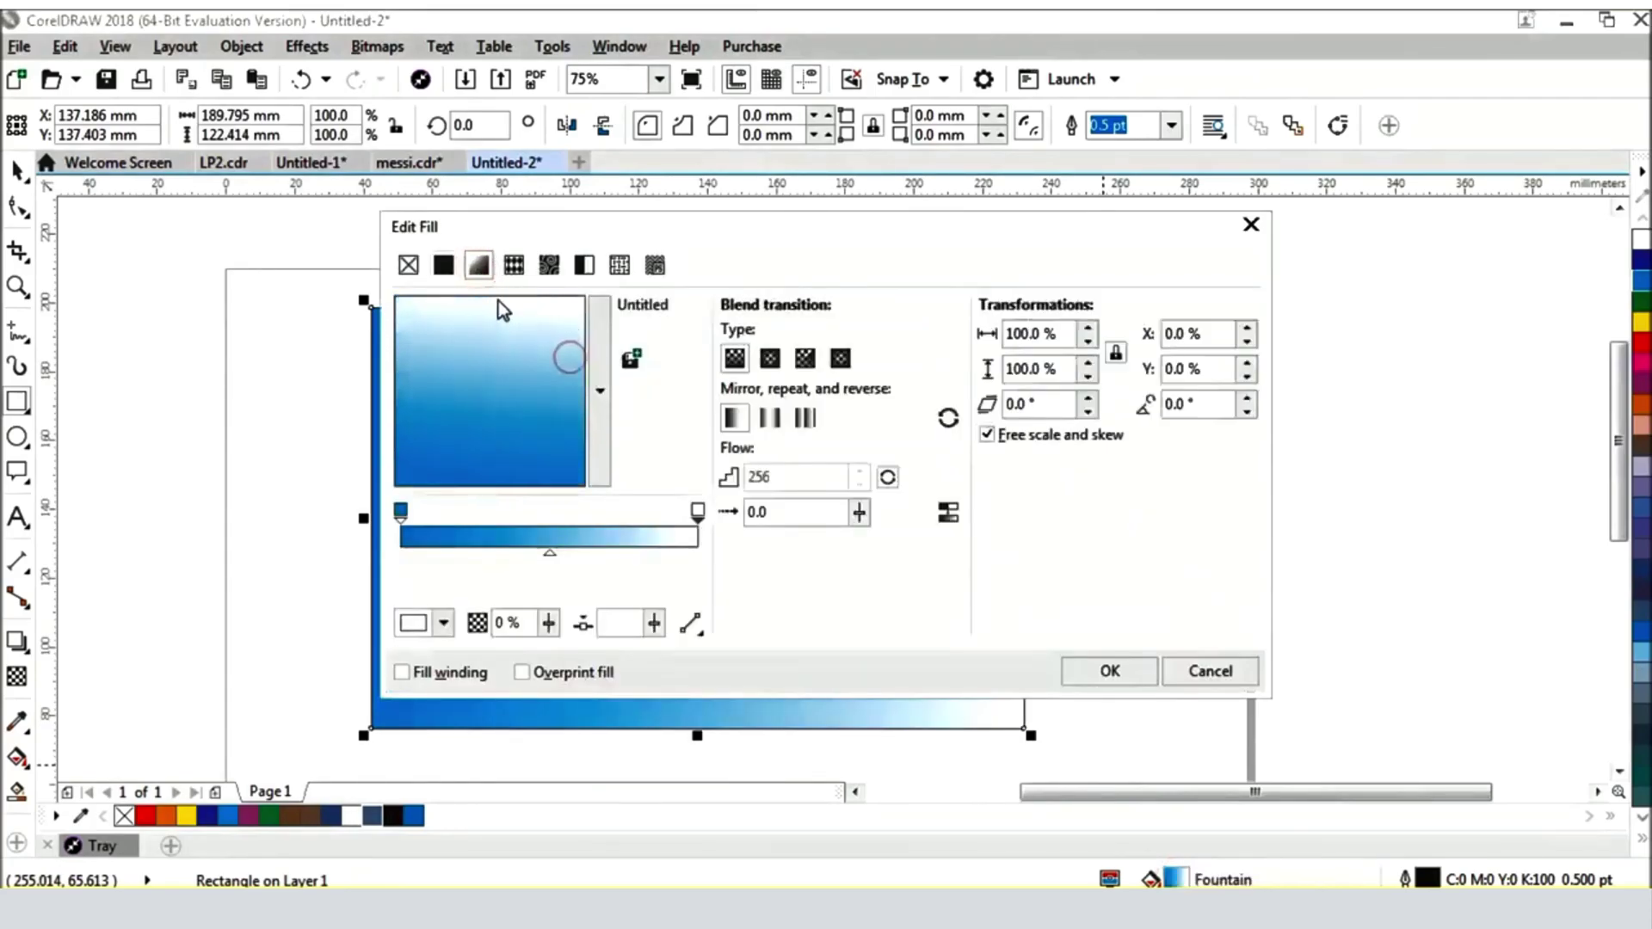
click(1110, 670)
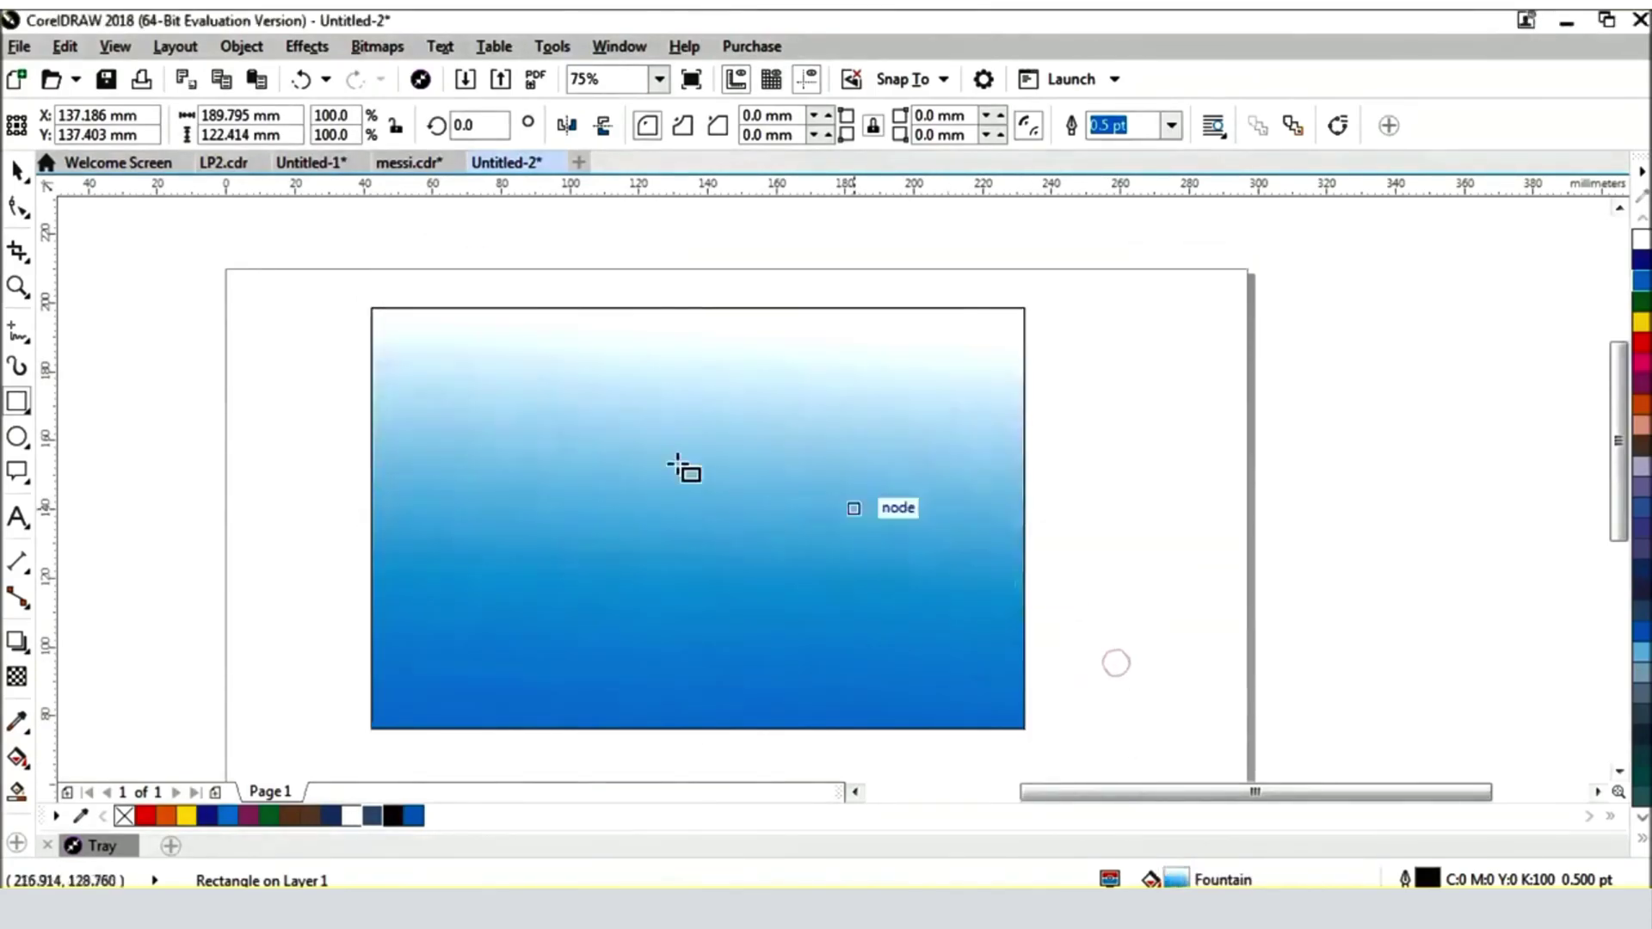
Send the gradient background rectangle behind the rainbow and clouds
click(17, 171)
drag(215, 265, 1212, 675)
click(1109, 549)
scroll(595, 422, up, 2)
scroll(666, 473, down, 1)
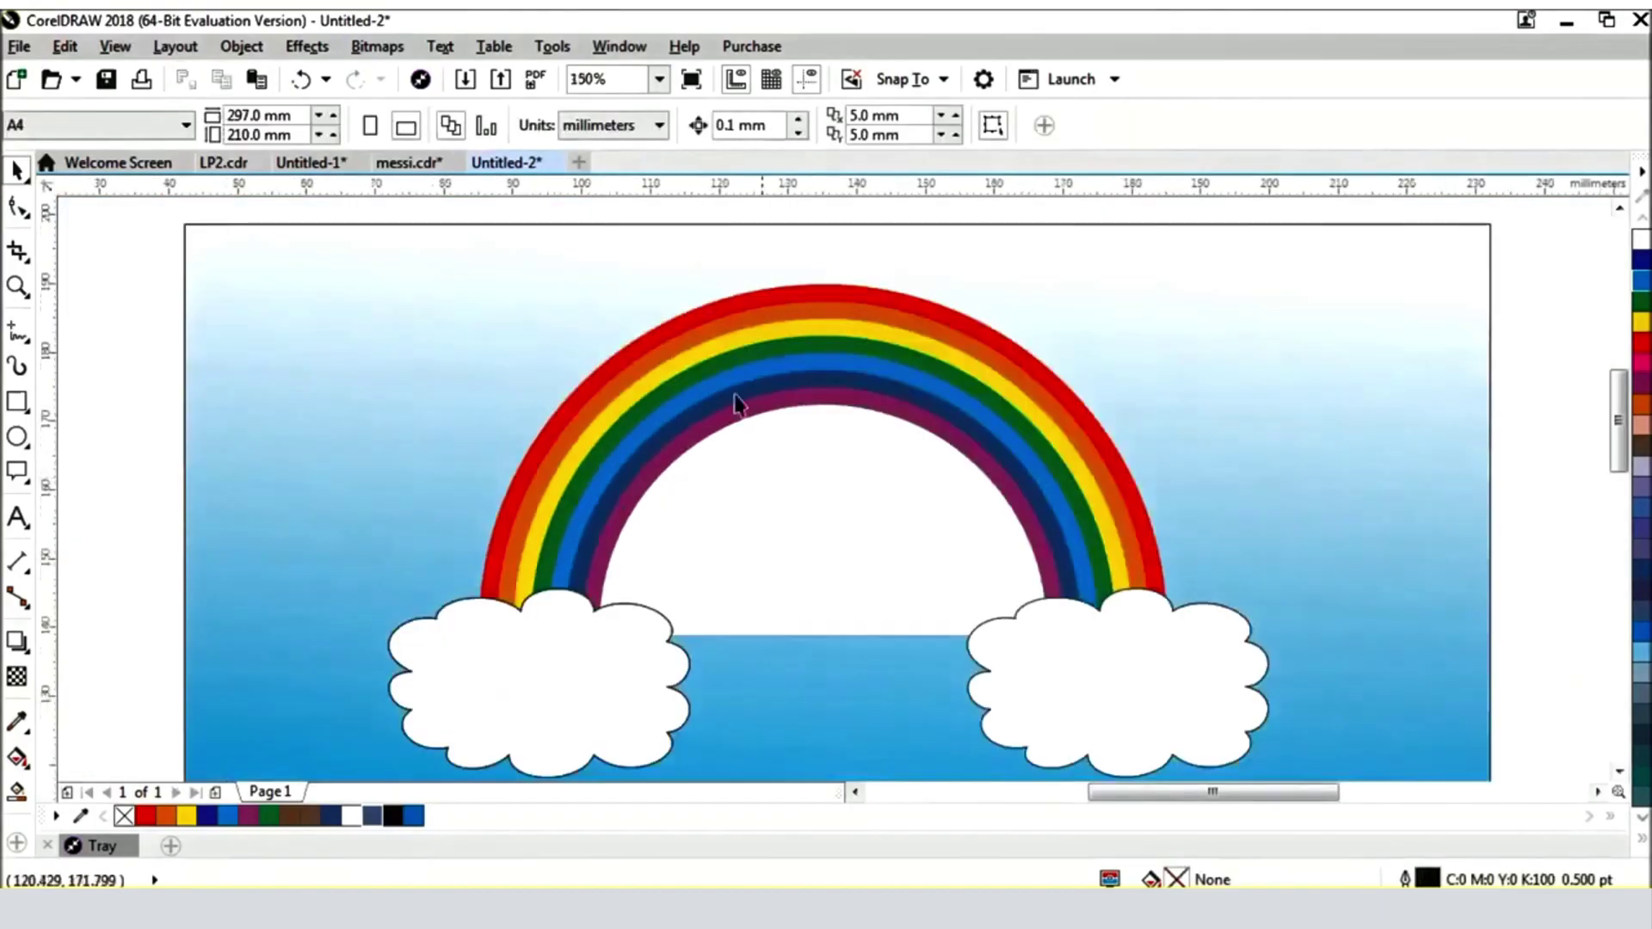
Ungroup the rainbow's eight trimmed objects
click(793, 481)
scroll(792, 480, down, 1)
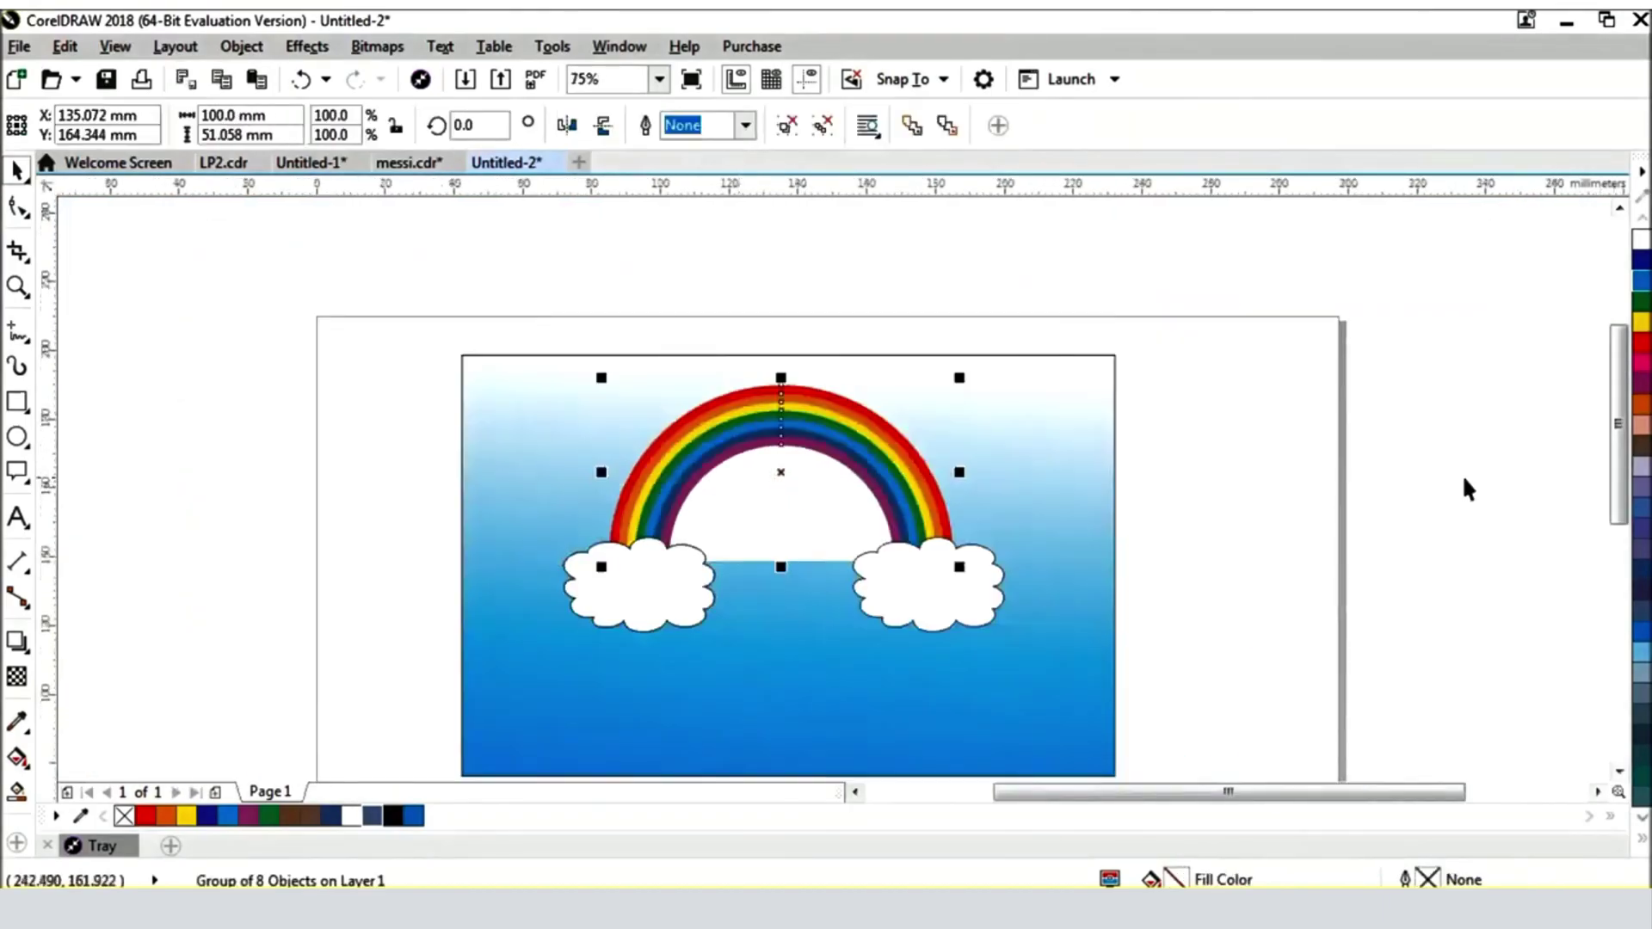
key(ctrl+u)
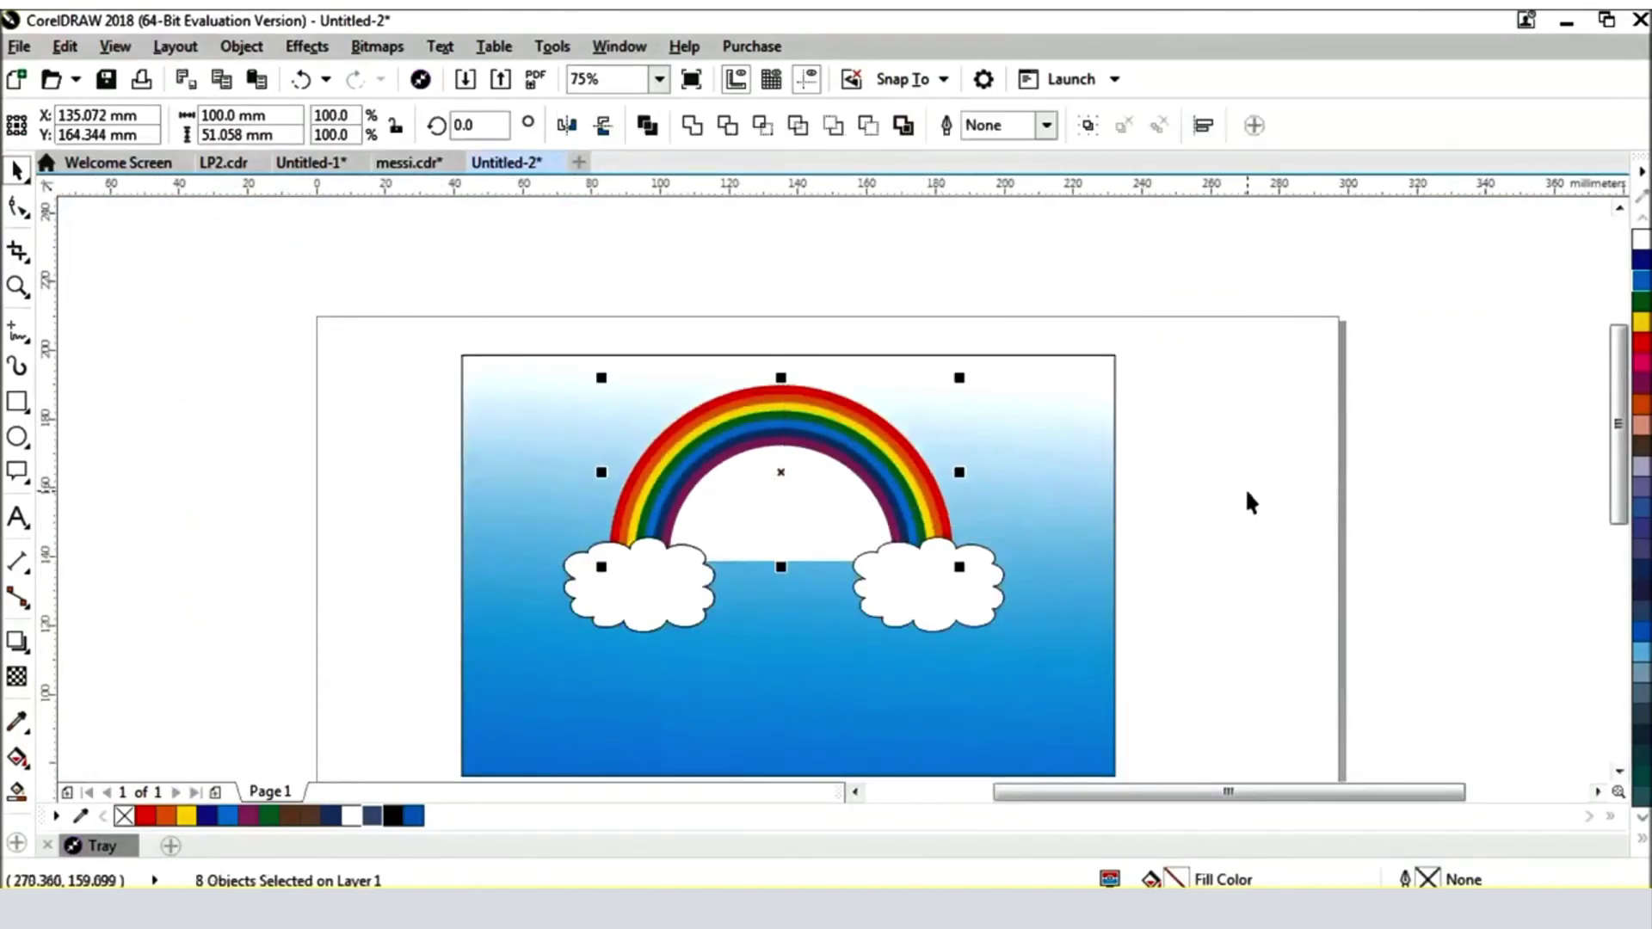
click(1243, 494)
Fill the white inner half circle with the light blue sampled from the background just below it
click(992, 463)
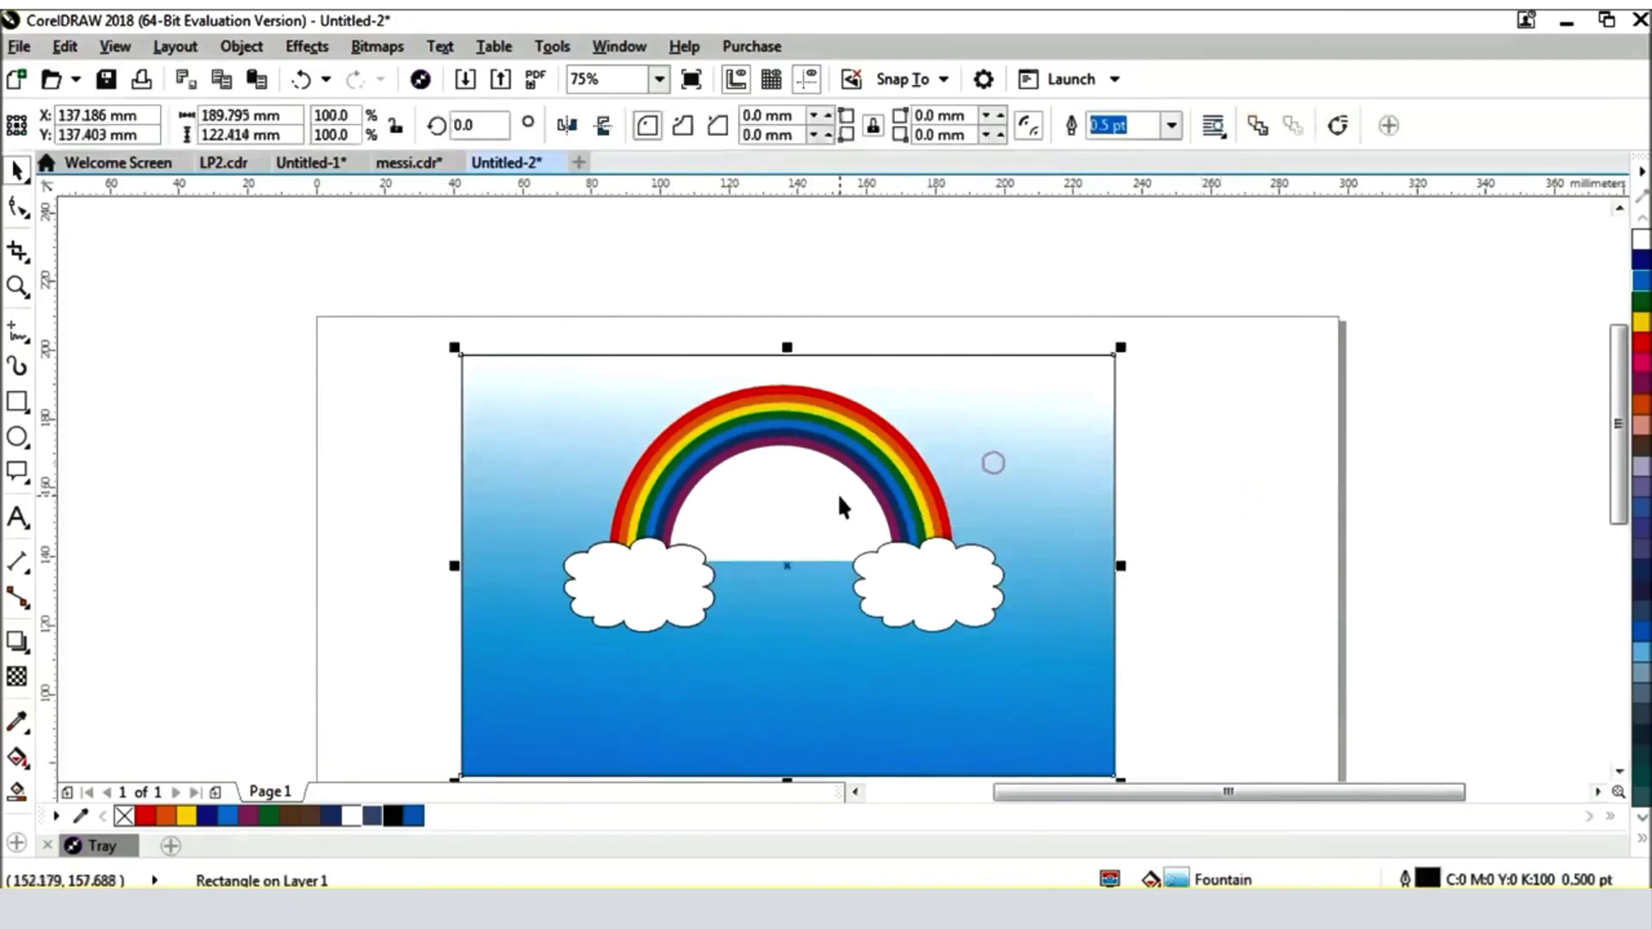
scroll(839, 495, up, 1)
click(1460, 528)
click(709, 530)
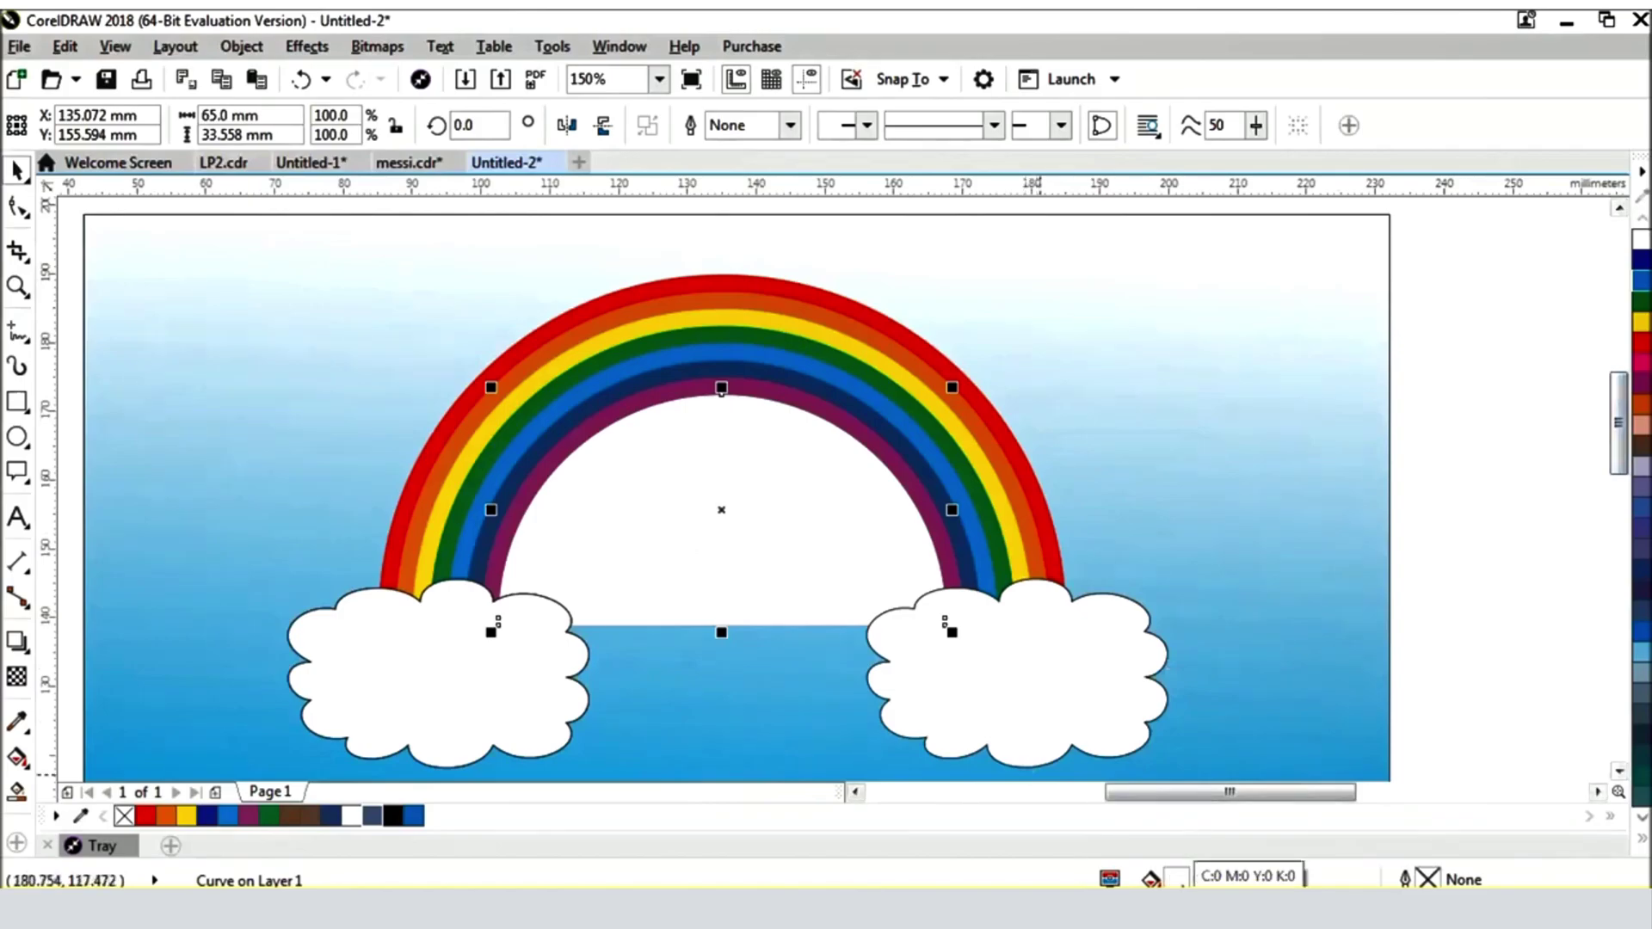
key(shift+F11)
drag(671, 222, 1173, 286)
click(1246, 401)
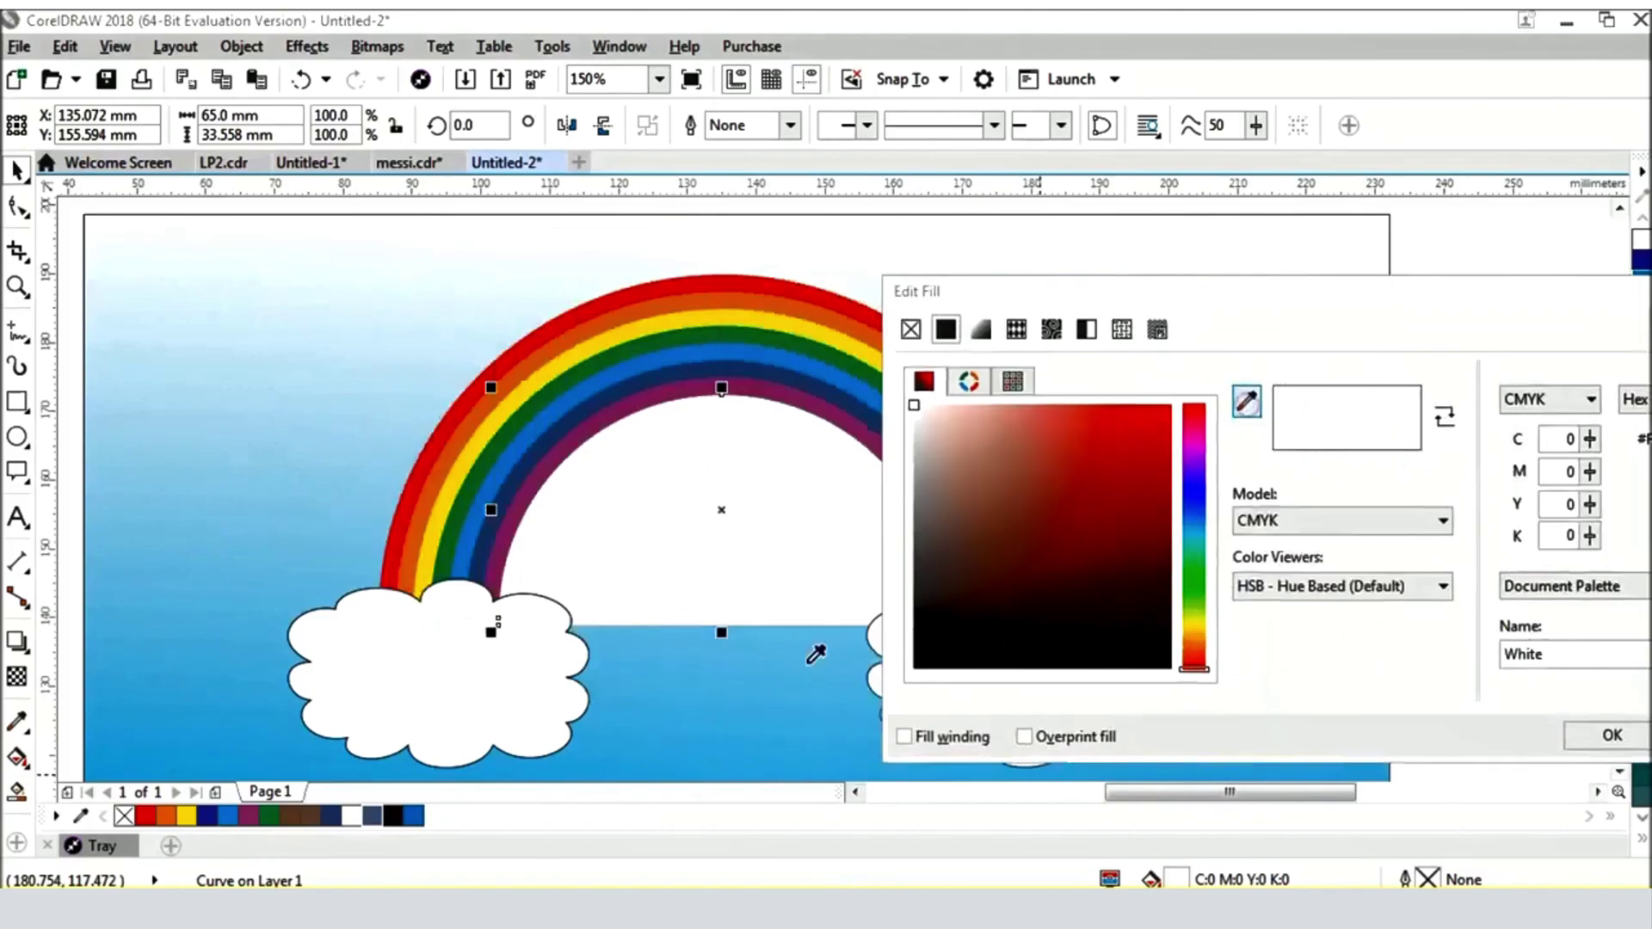
click(784, 642)
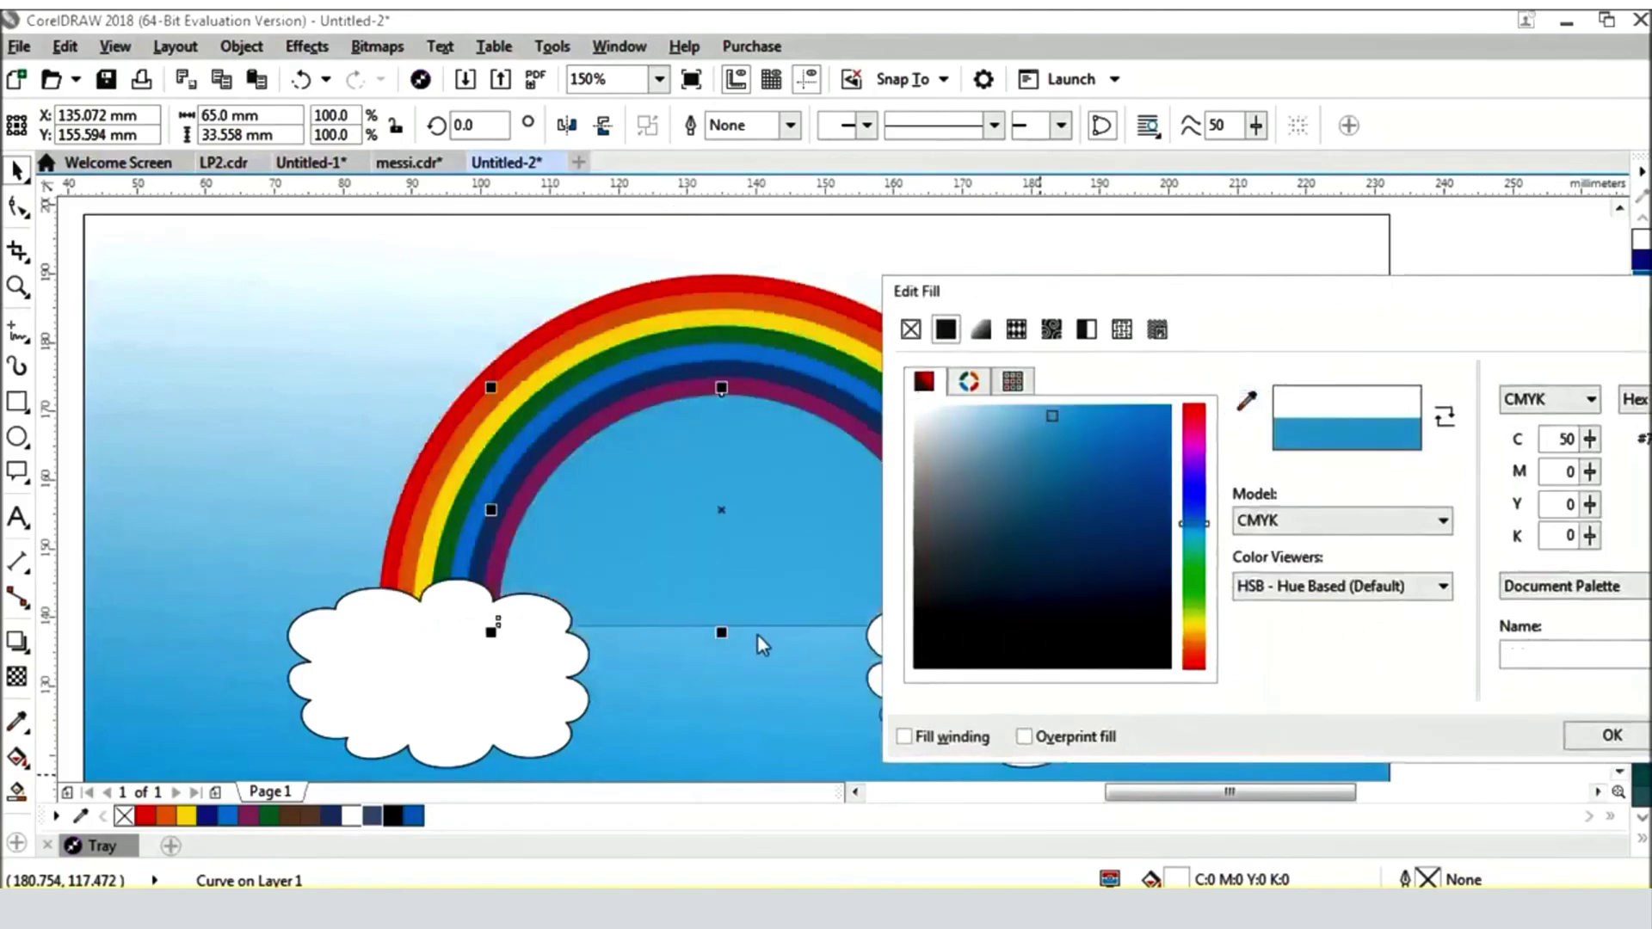
click(1591, 738)
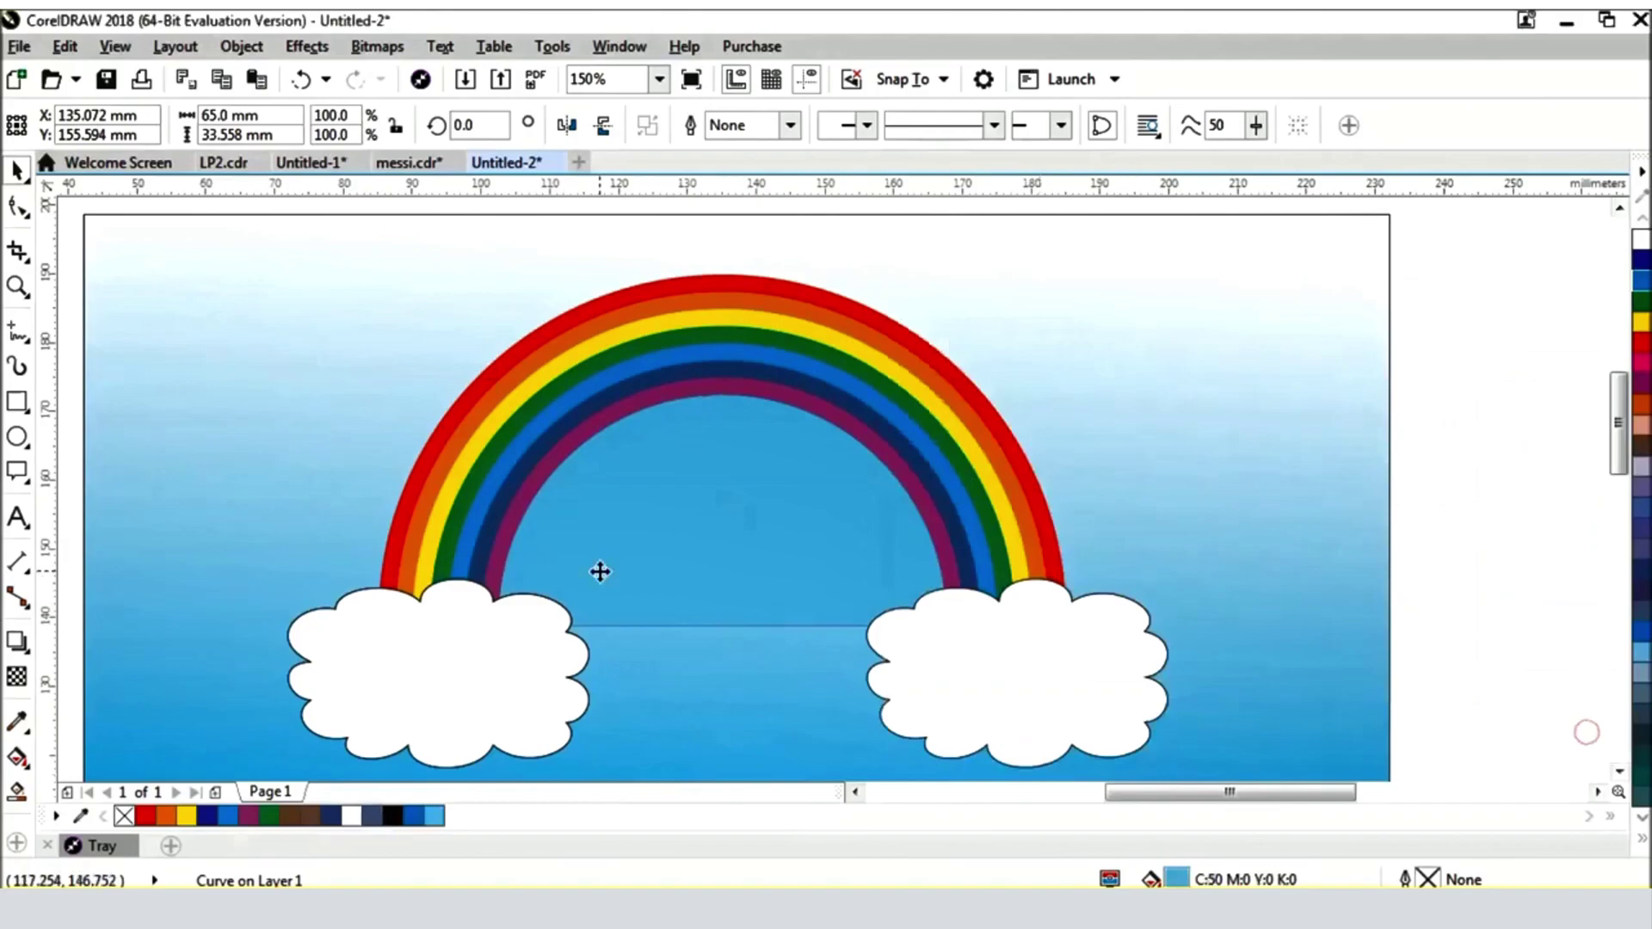
Apply a vertical fountain fill to the inner half circle, running from its top to its base, to blend with the background
scroll(598, 571, down, 4)
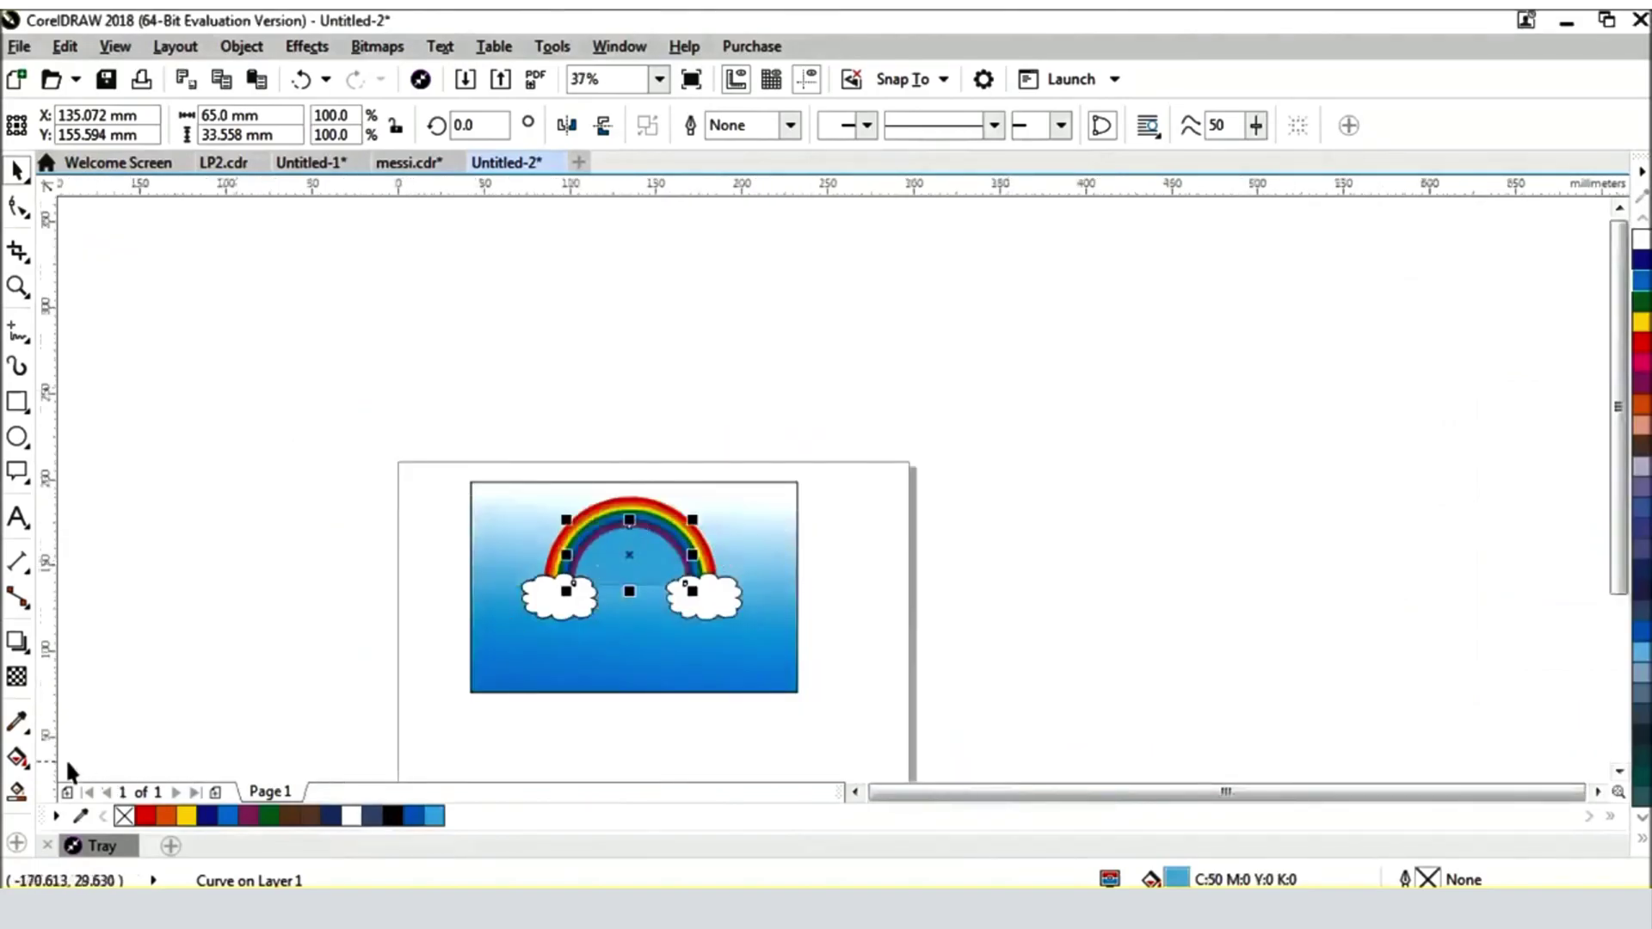
click(19, 759)
scroll(629, 569, up, 2)
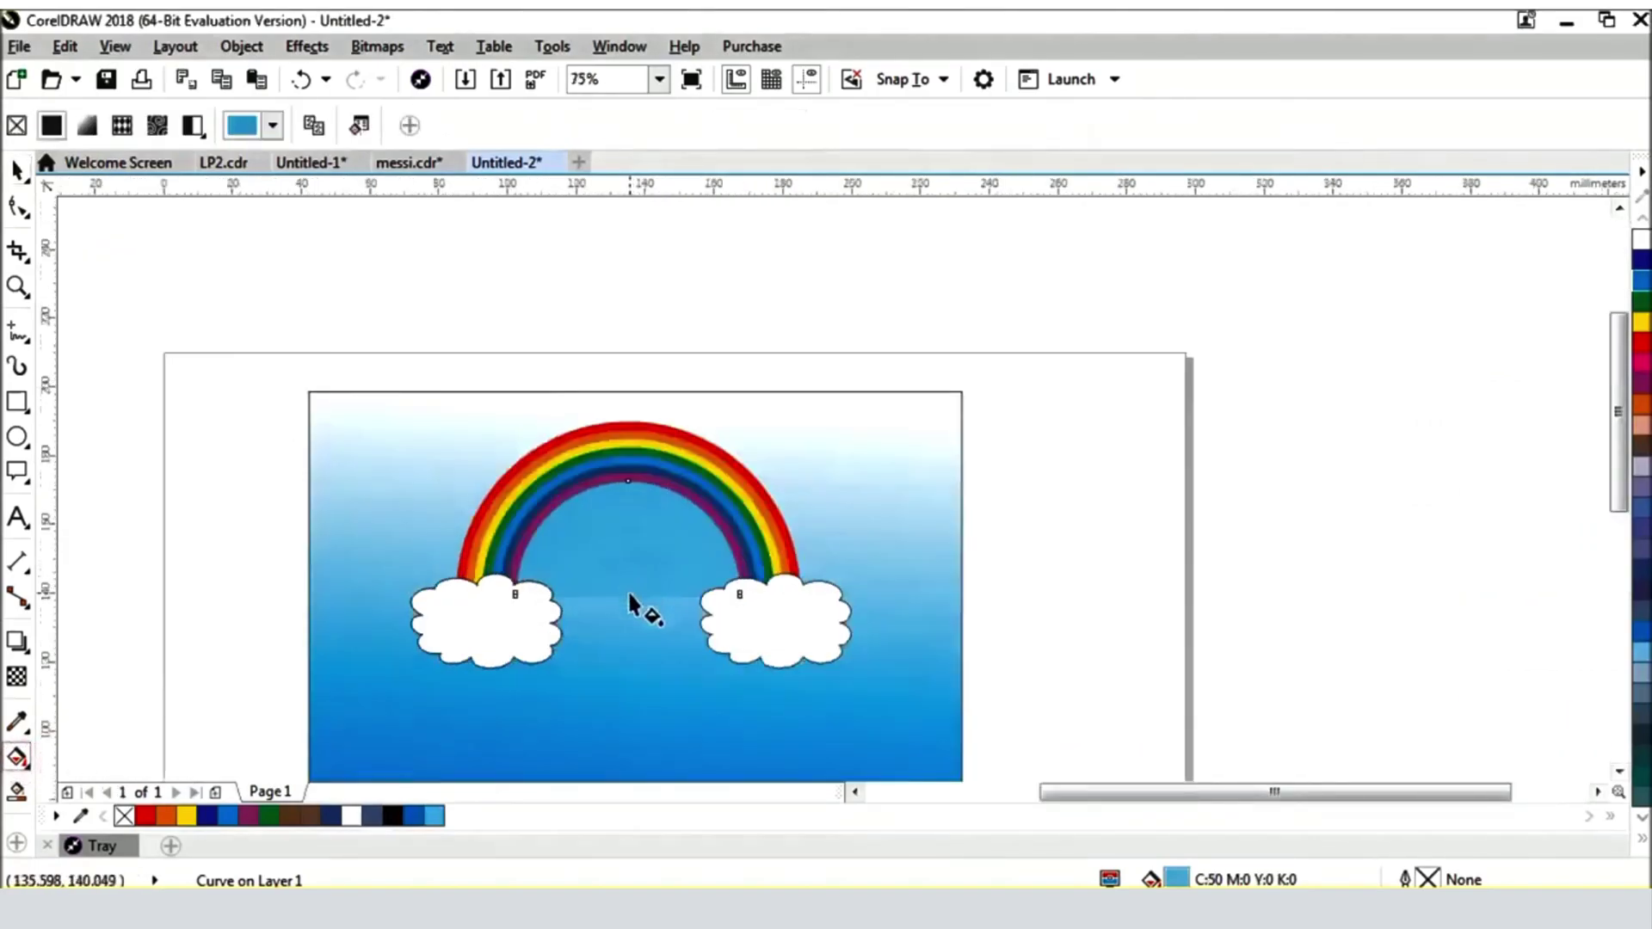
drag(628, 482, 628, 423)
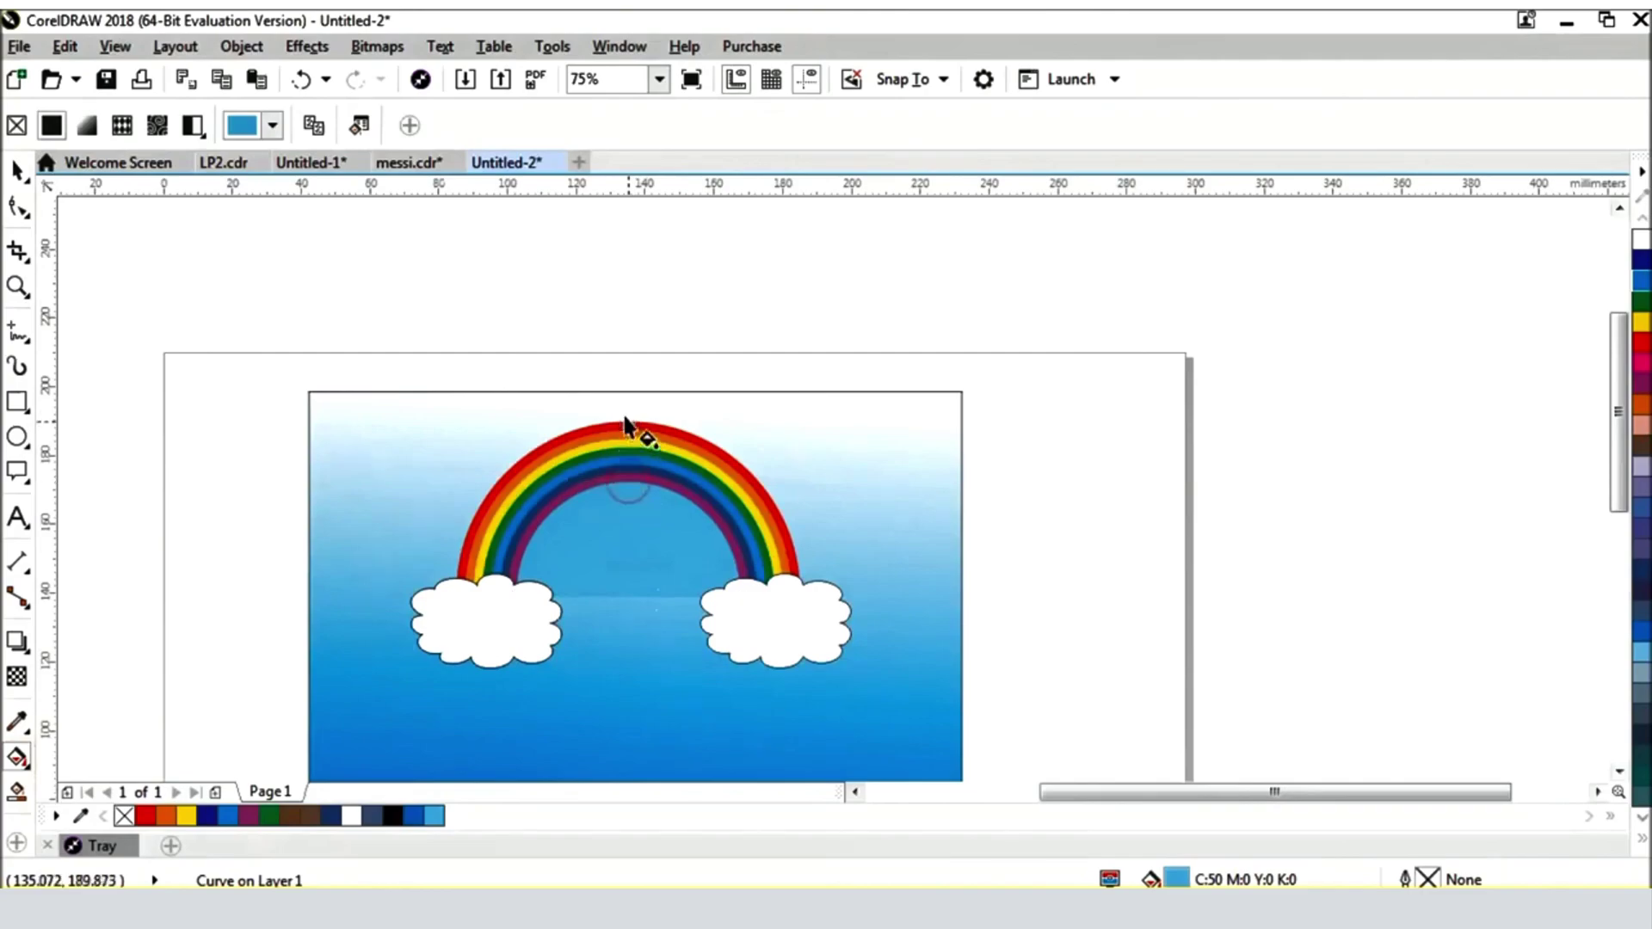
drag(629, 482, 628, 595)
click(18, 169)
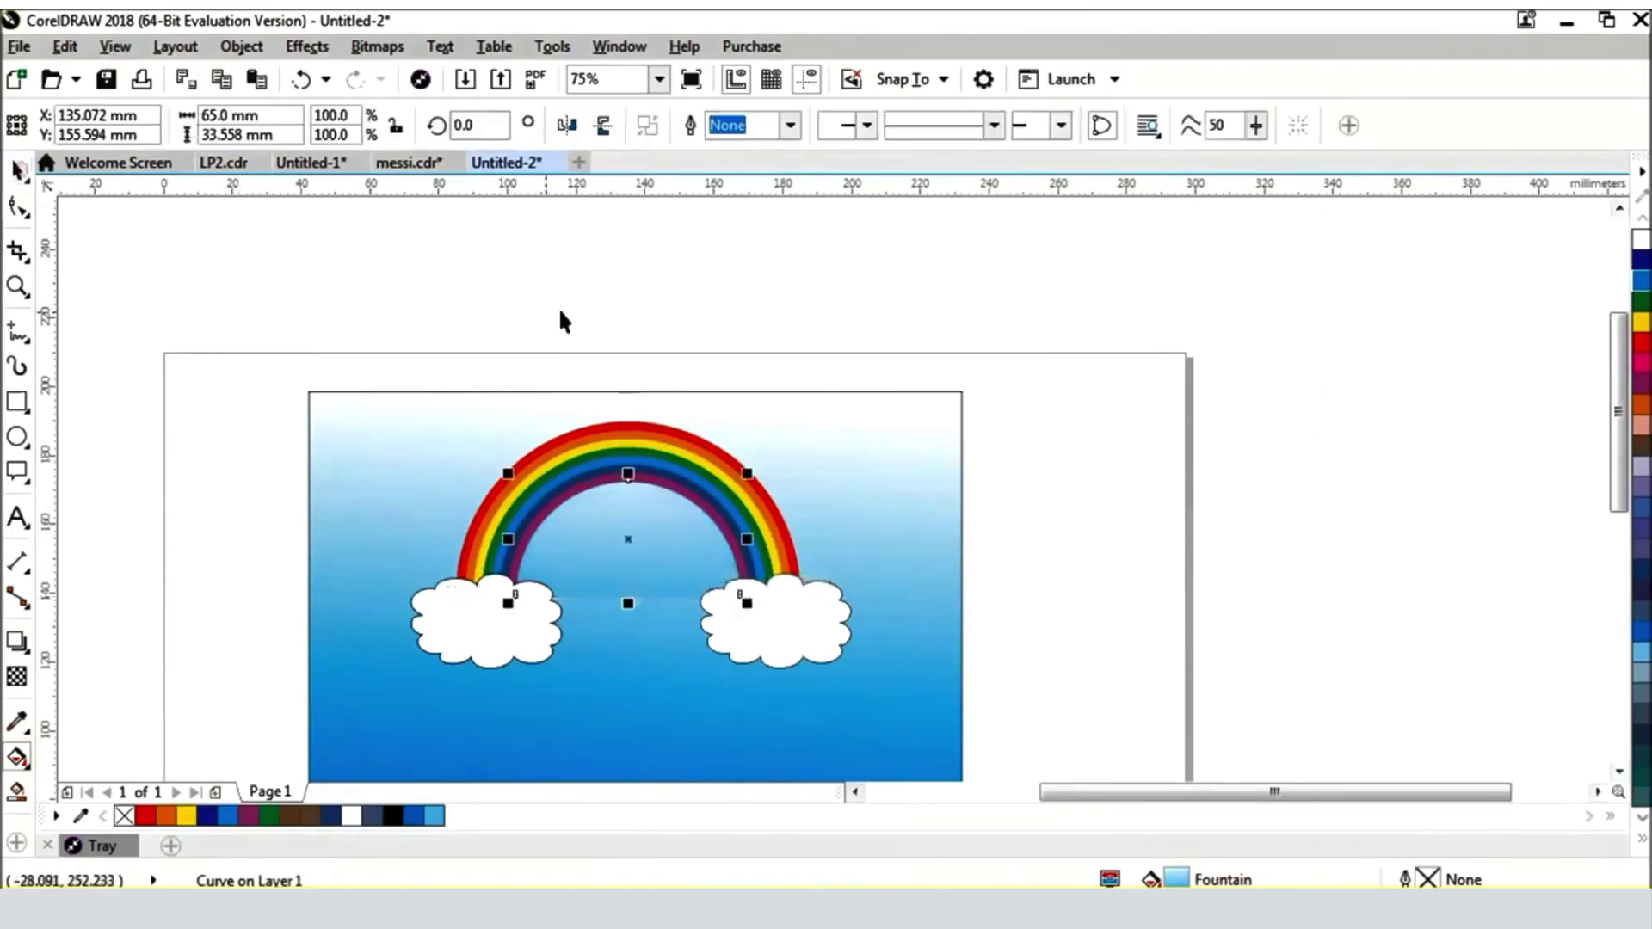
click(592, 307)
Stretch the background rectangle upward until its upper edge lies just beyond the page's upper edge
scroll(861, 431, down, 2)
scroll(800, 461, up, 2)
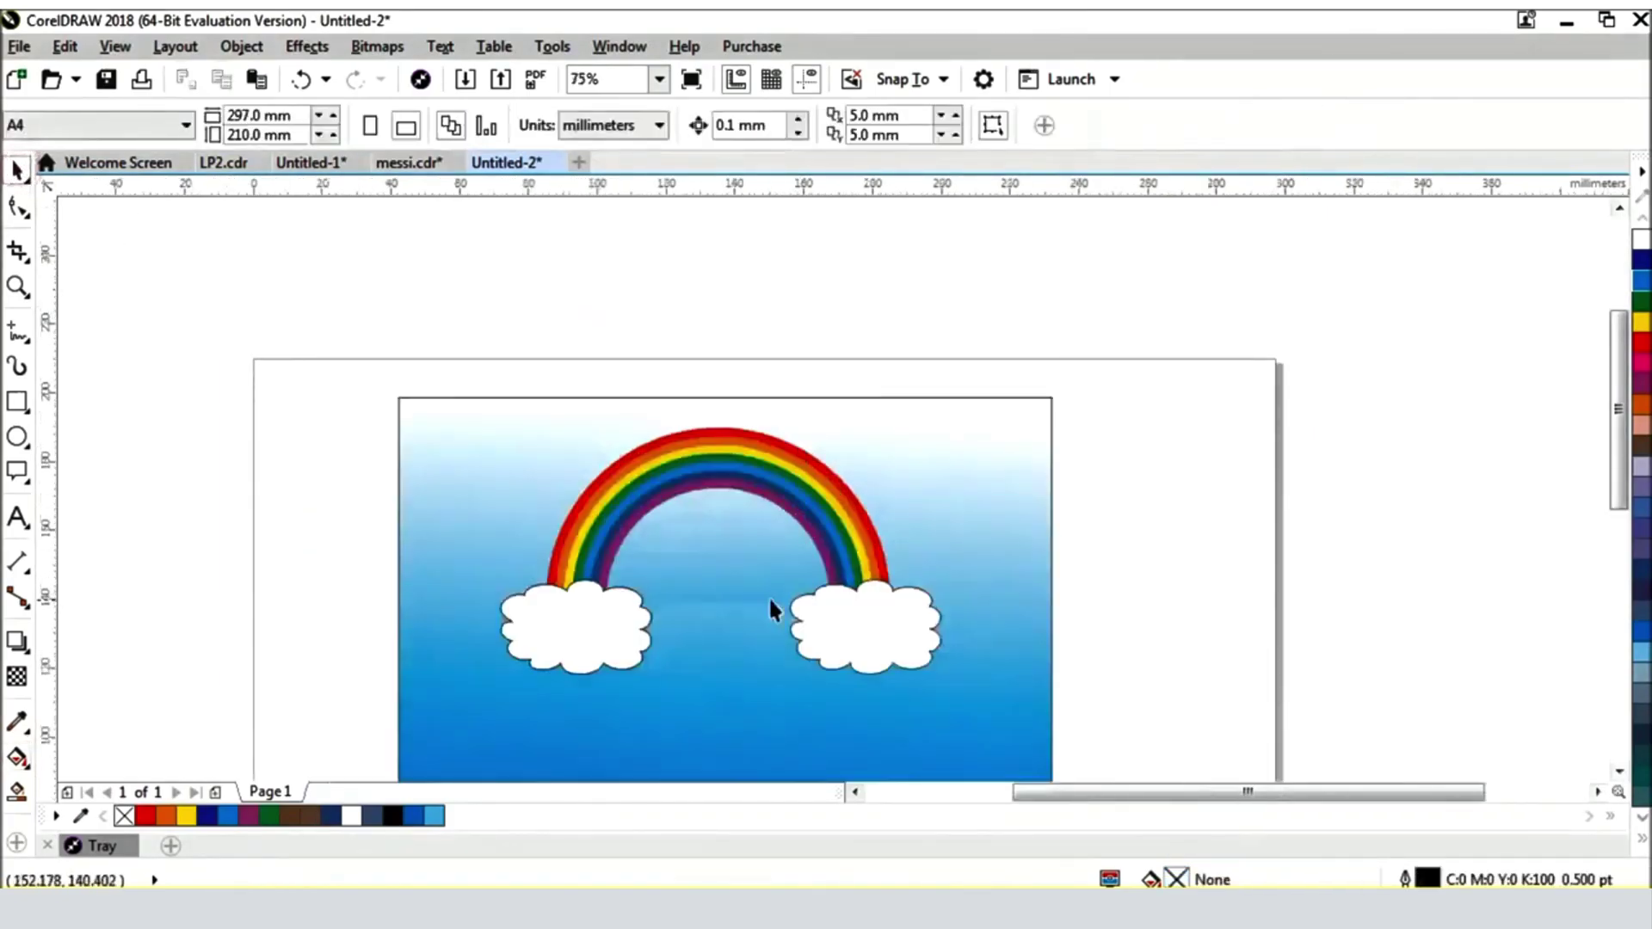
scroll(779, 482, down, 1)
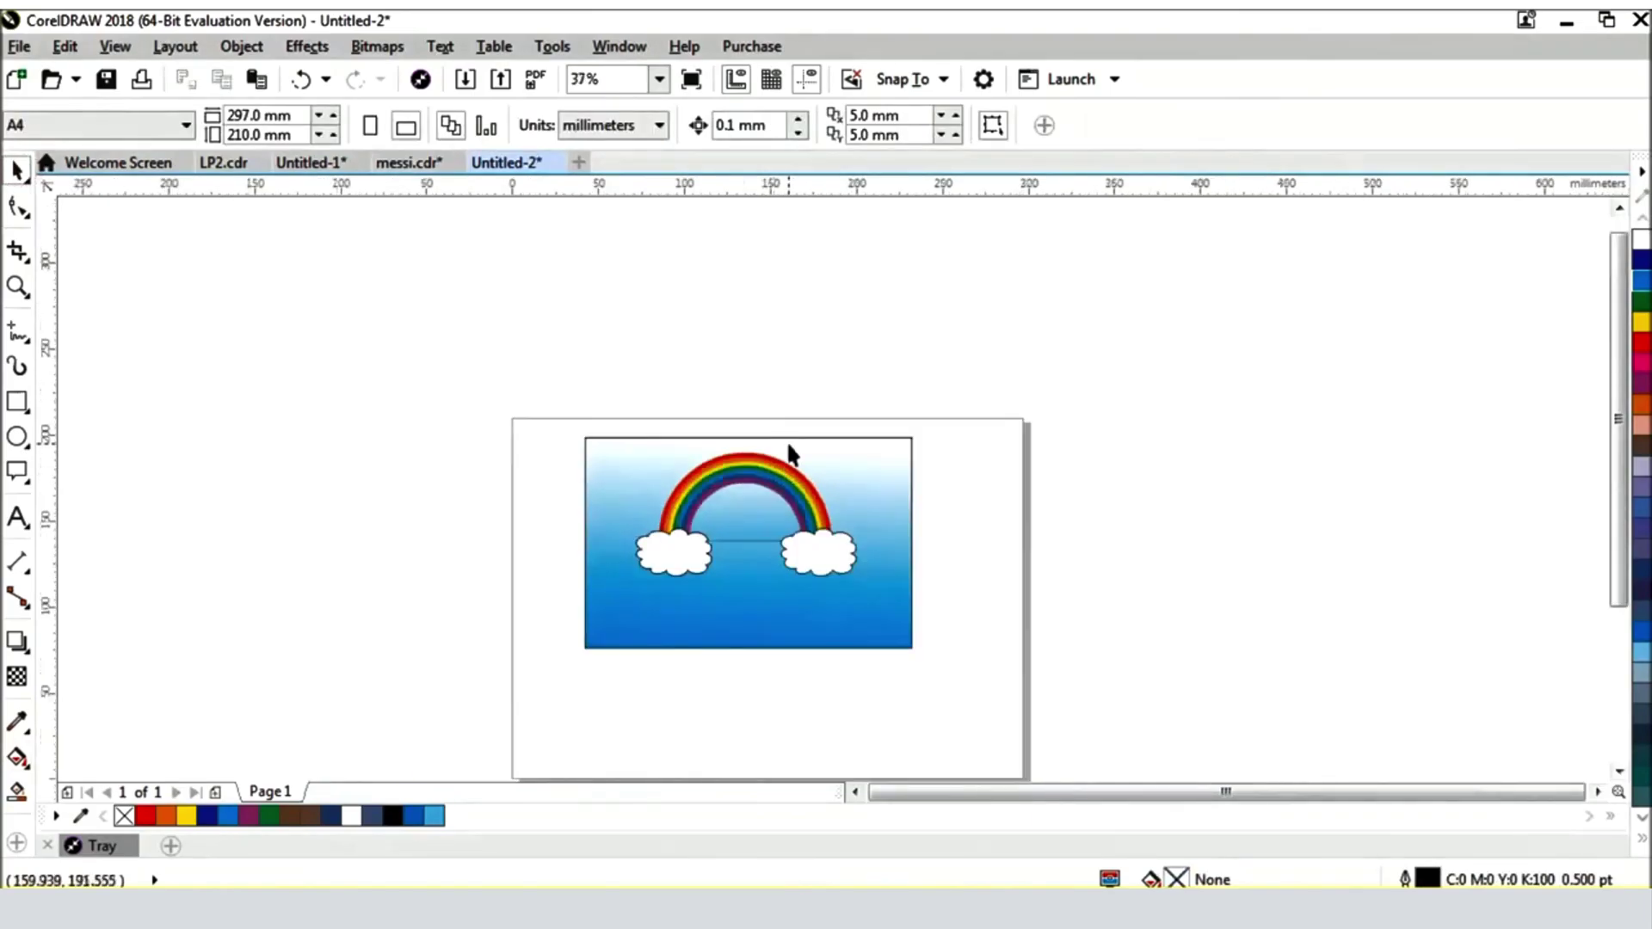
scroll(792, 469, up, 1)
click(820, 434)
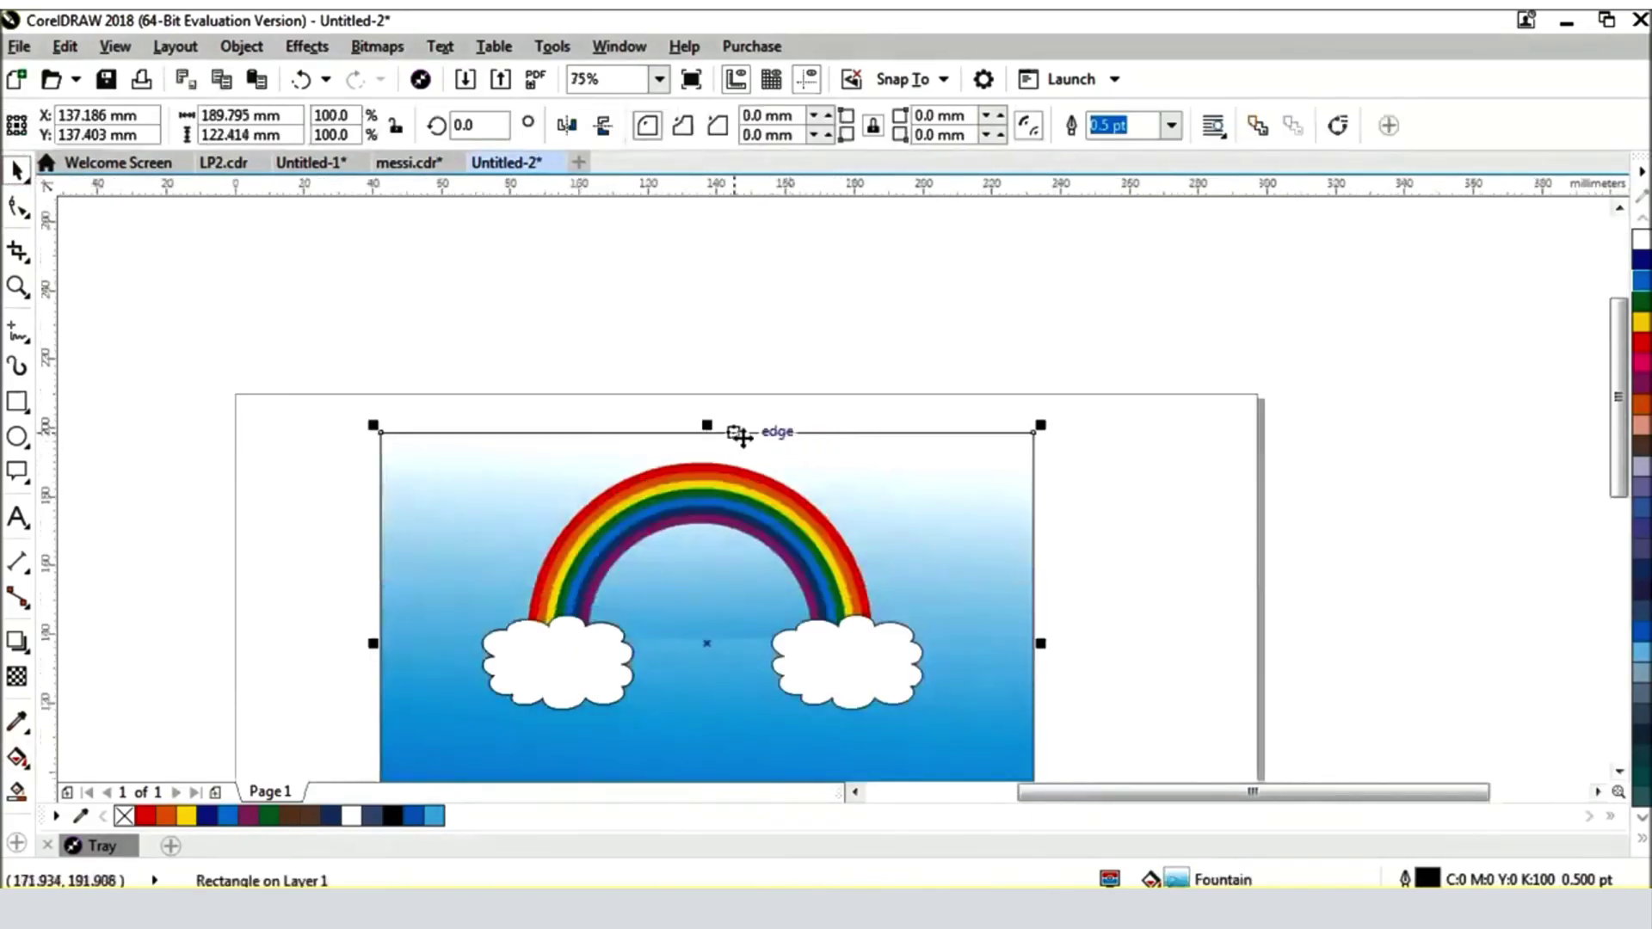
drag(707, 425, 708, 372)
click(1203, 473)
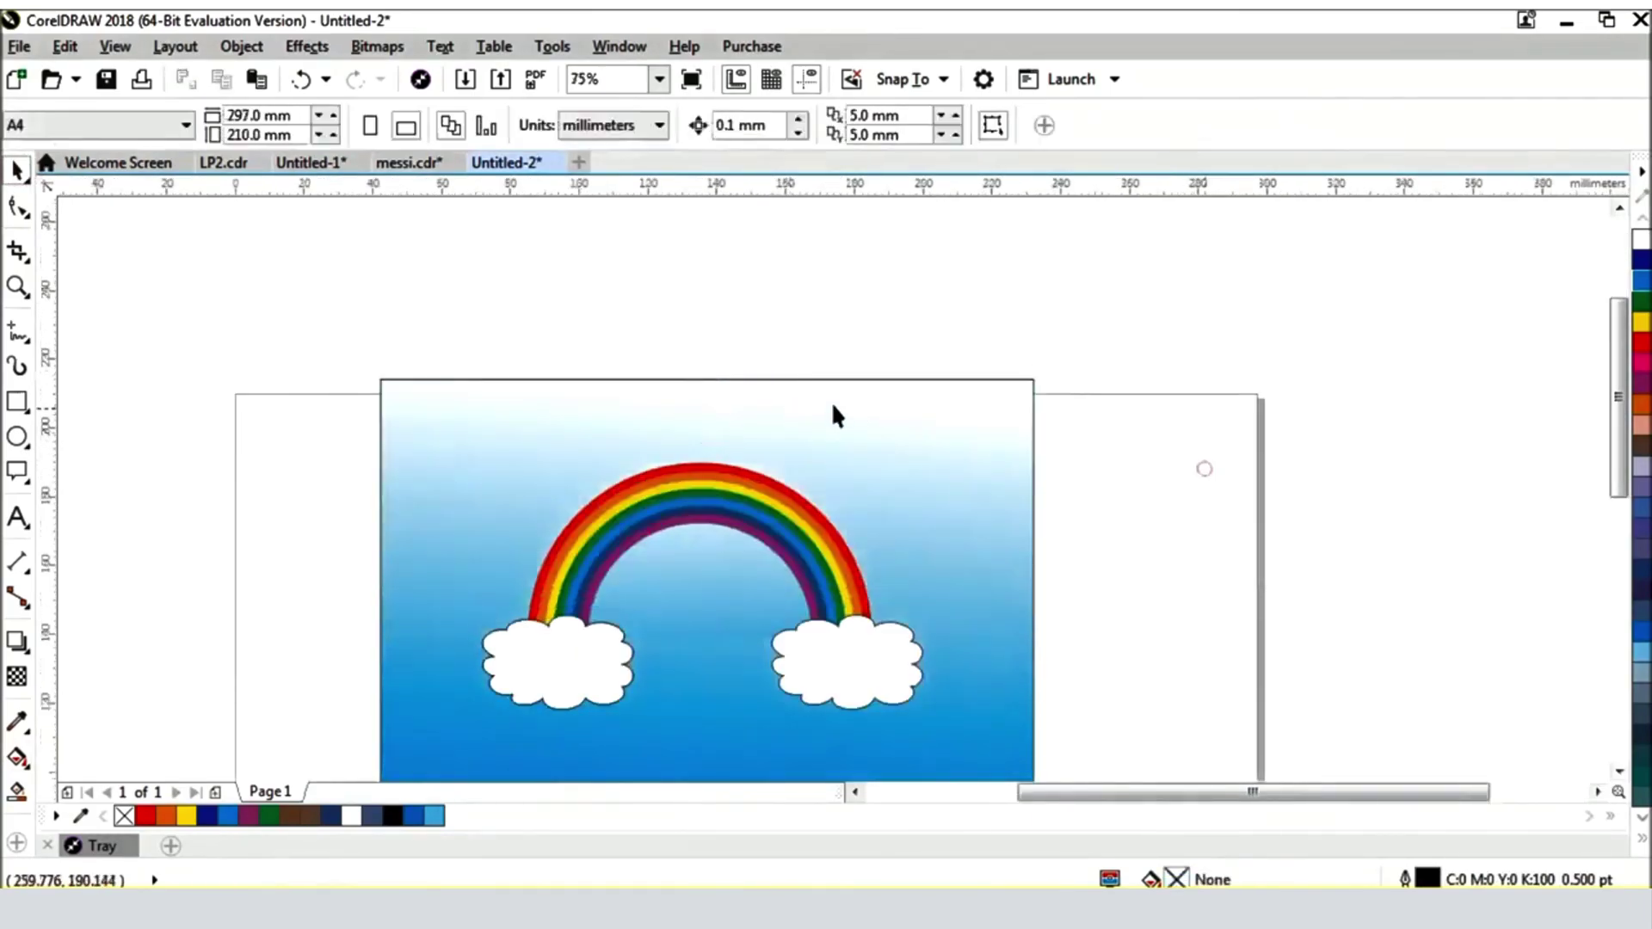
scroll(818, 430, down, 1)
scroll(771, 508, up, 1)
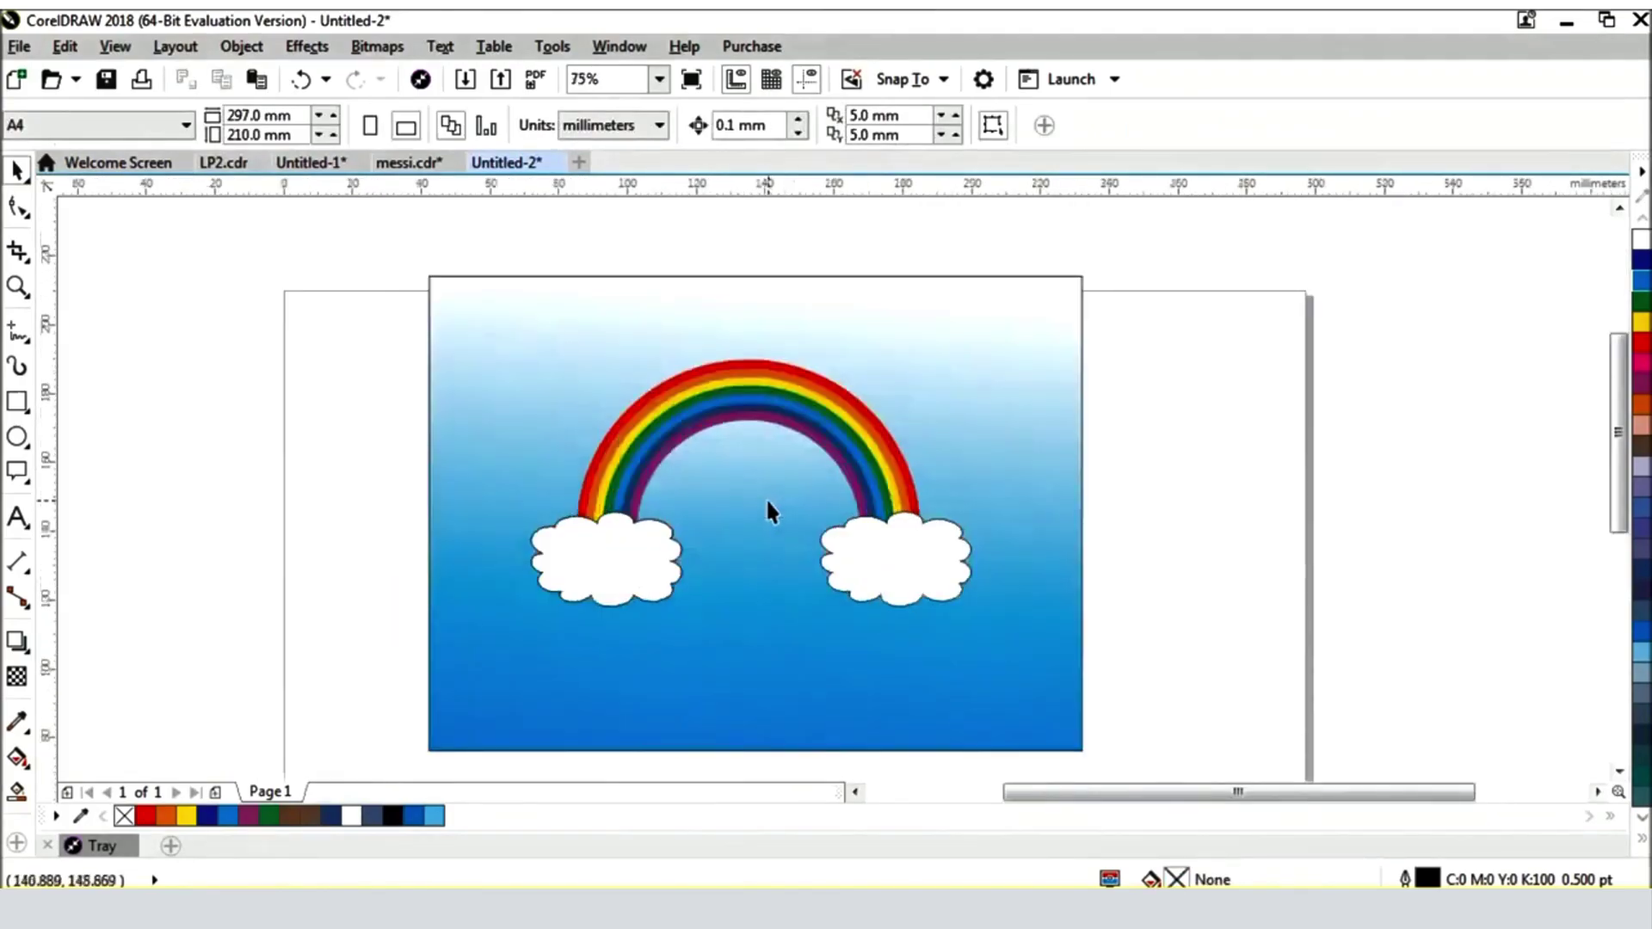